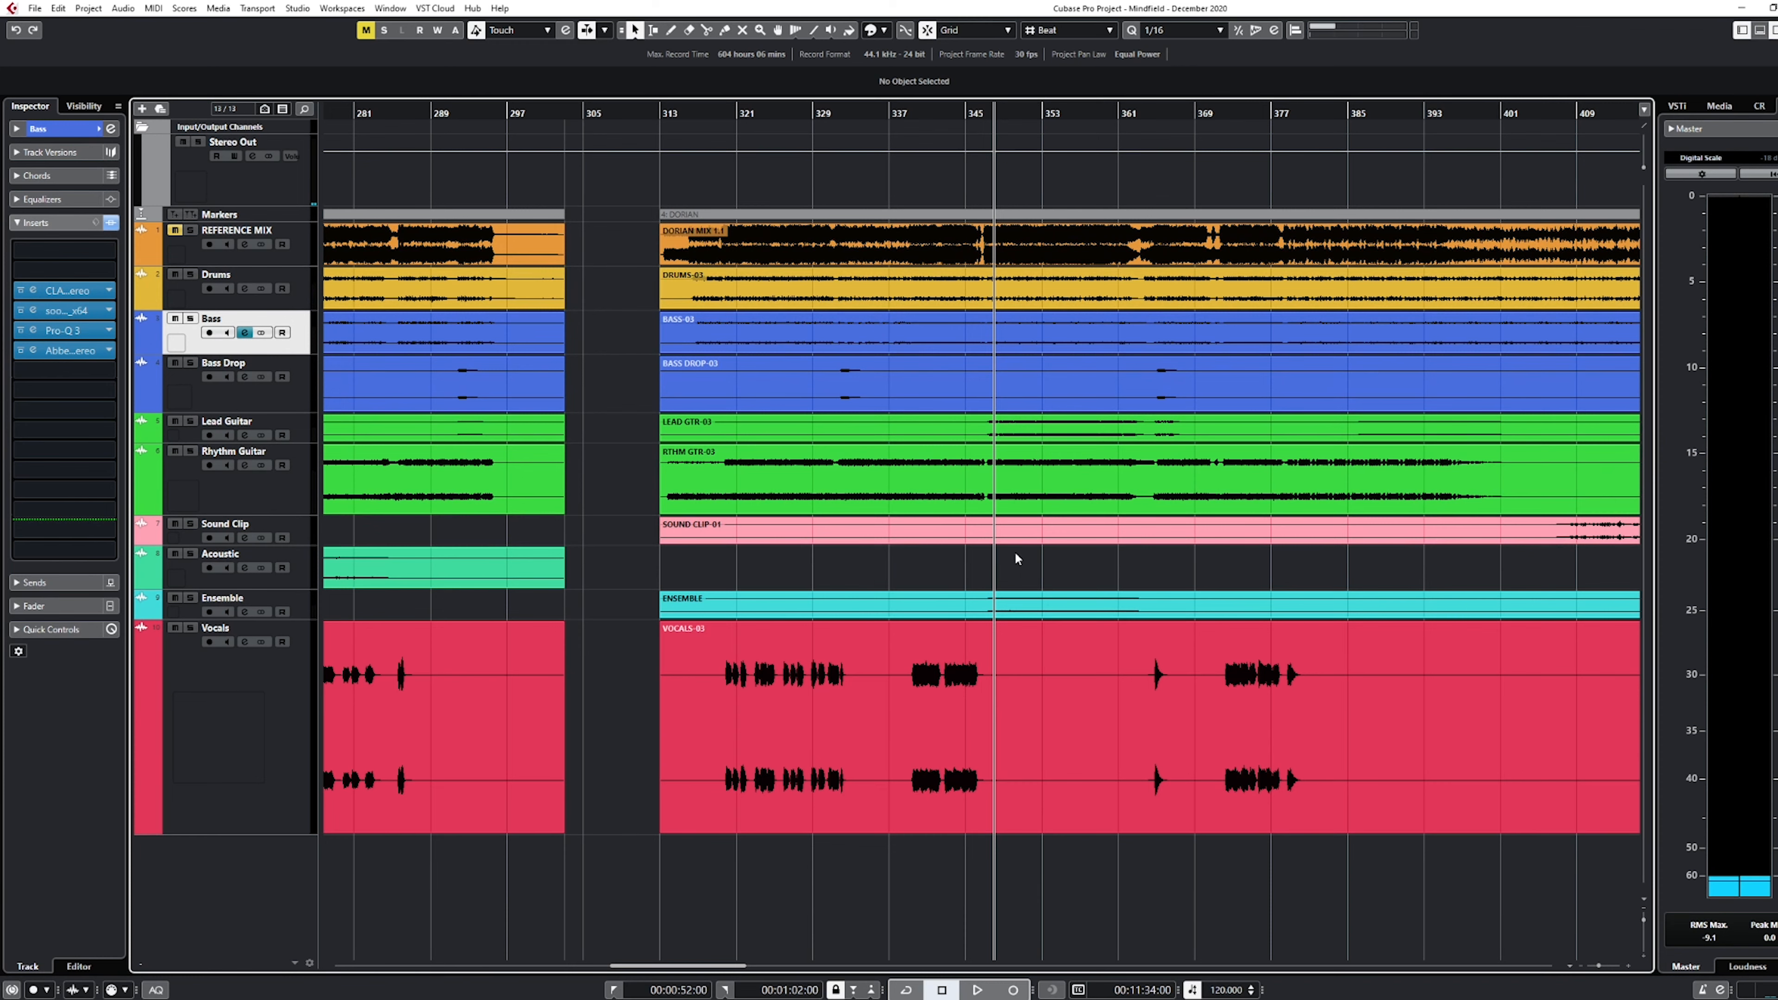
Play a passage of the full mix and select the drums, bass, guitar, sound clip and ensemble clips one after another
key("space")
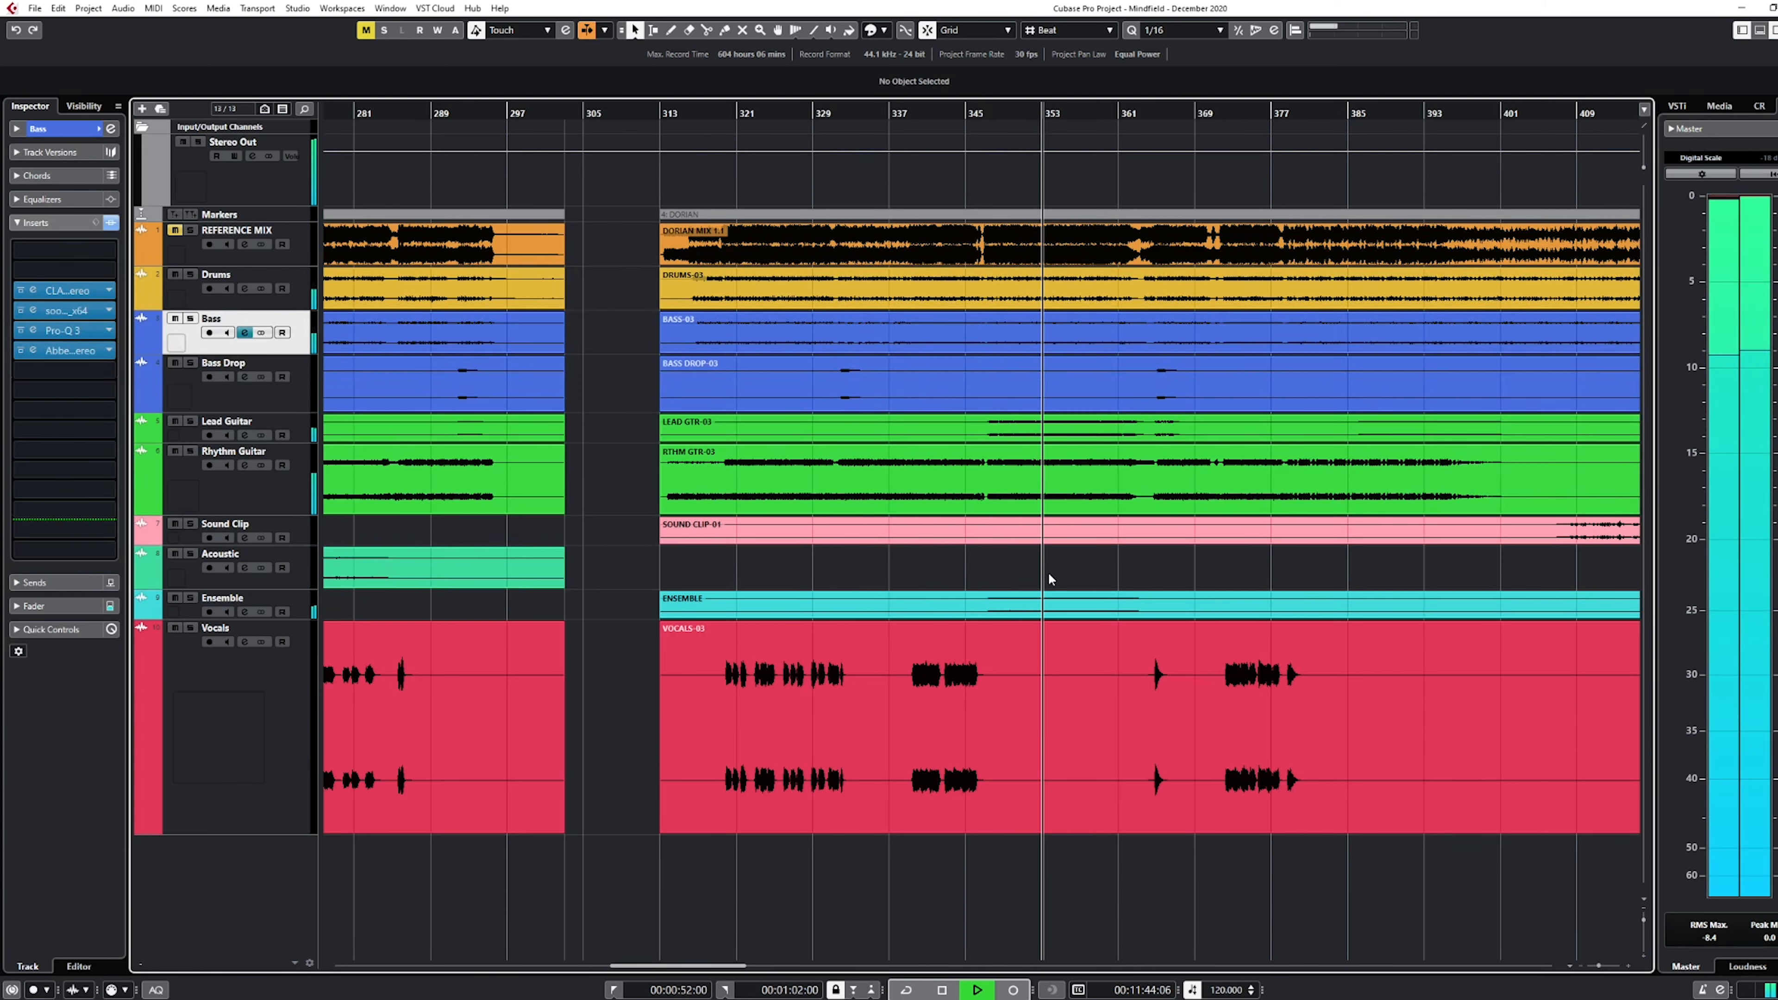
key("space")
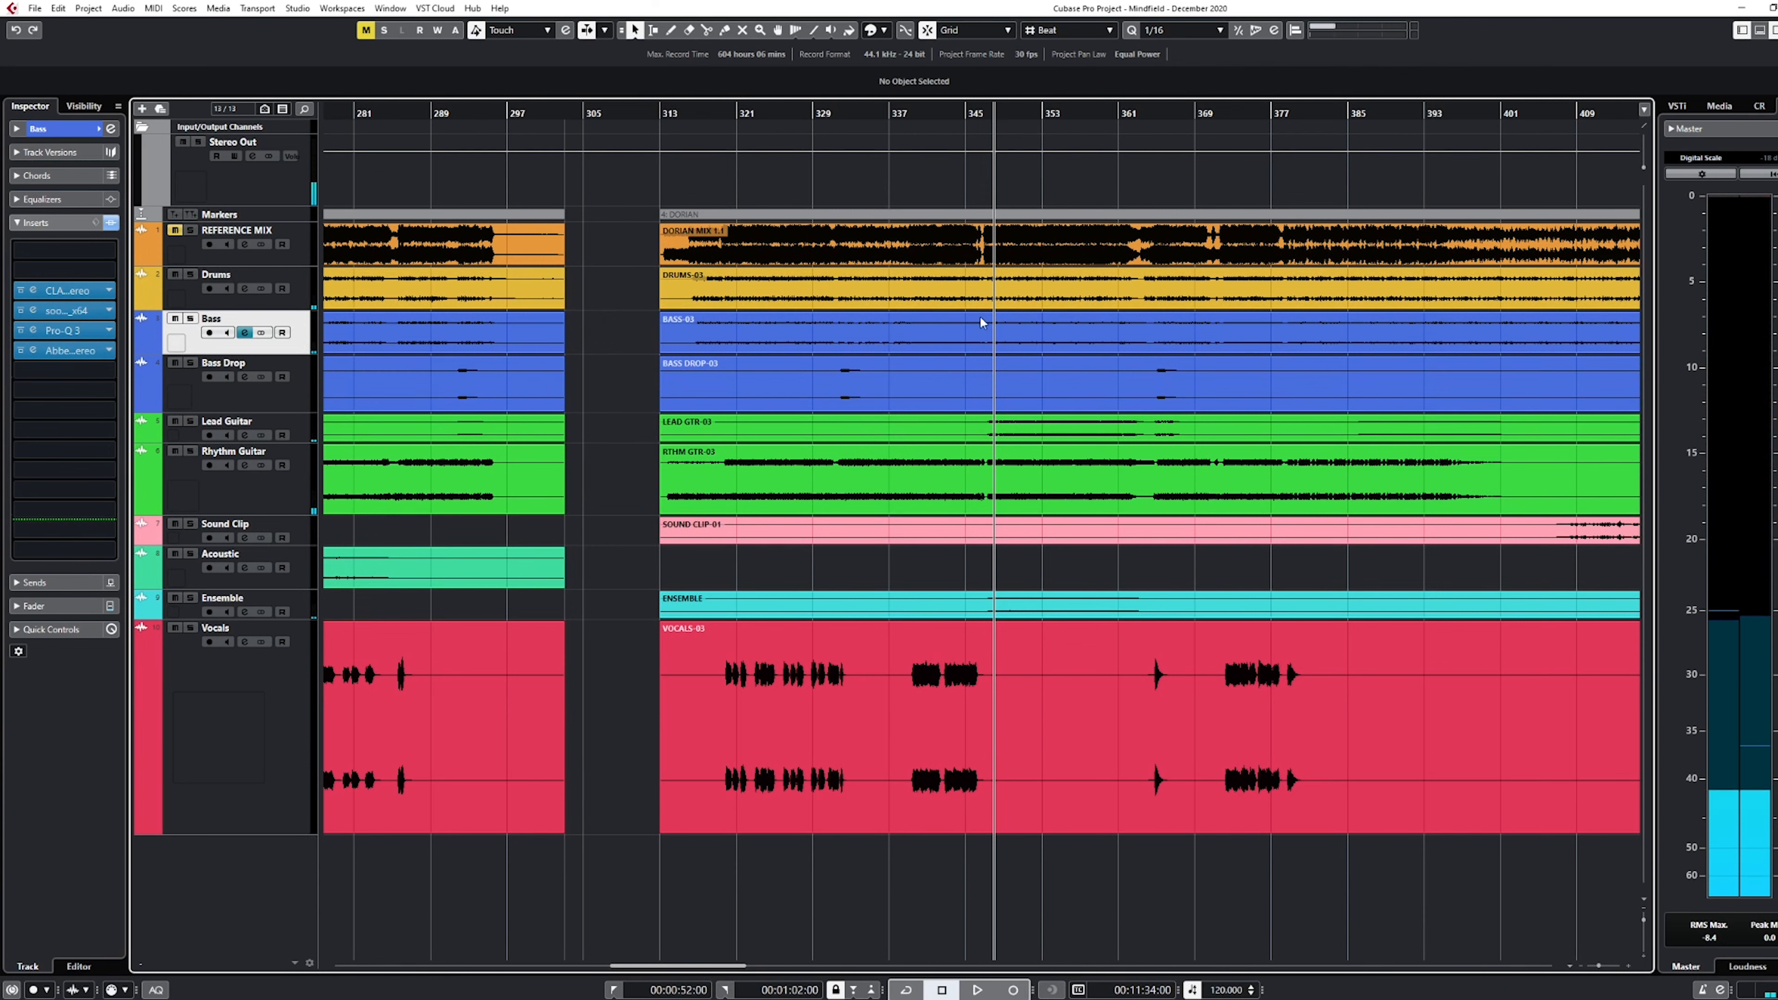
left_click(1051, 298)
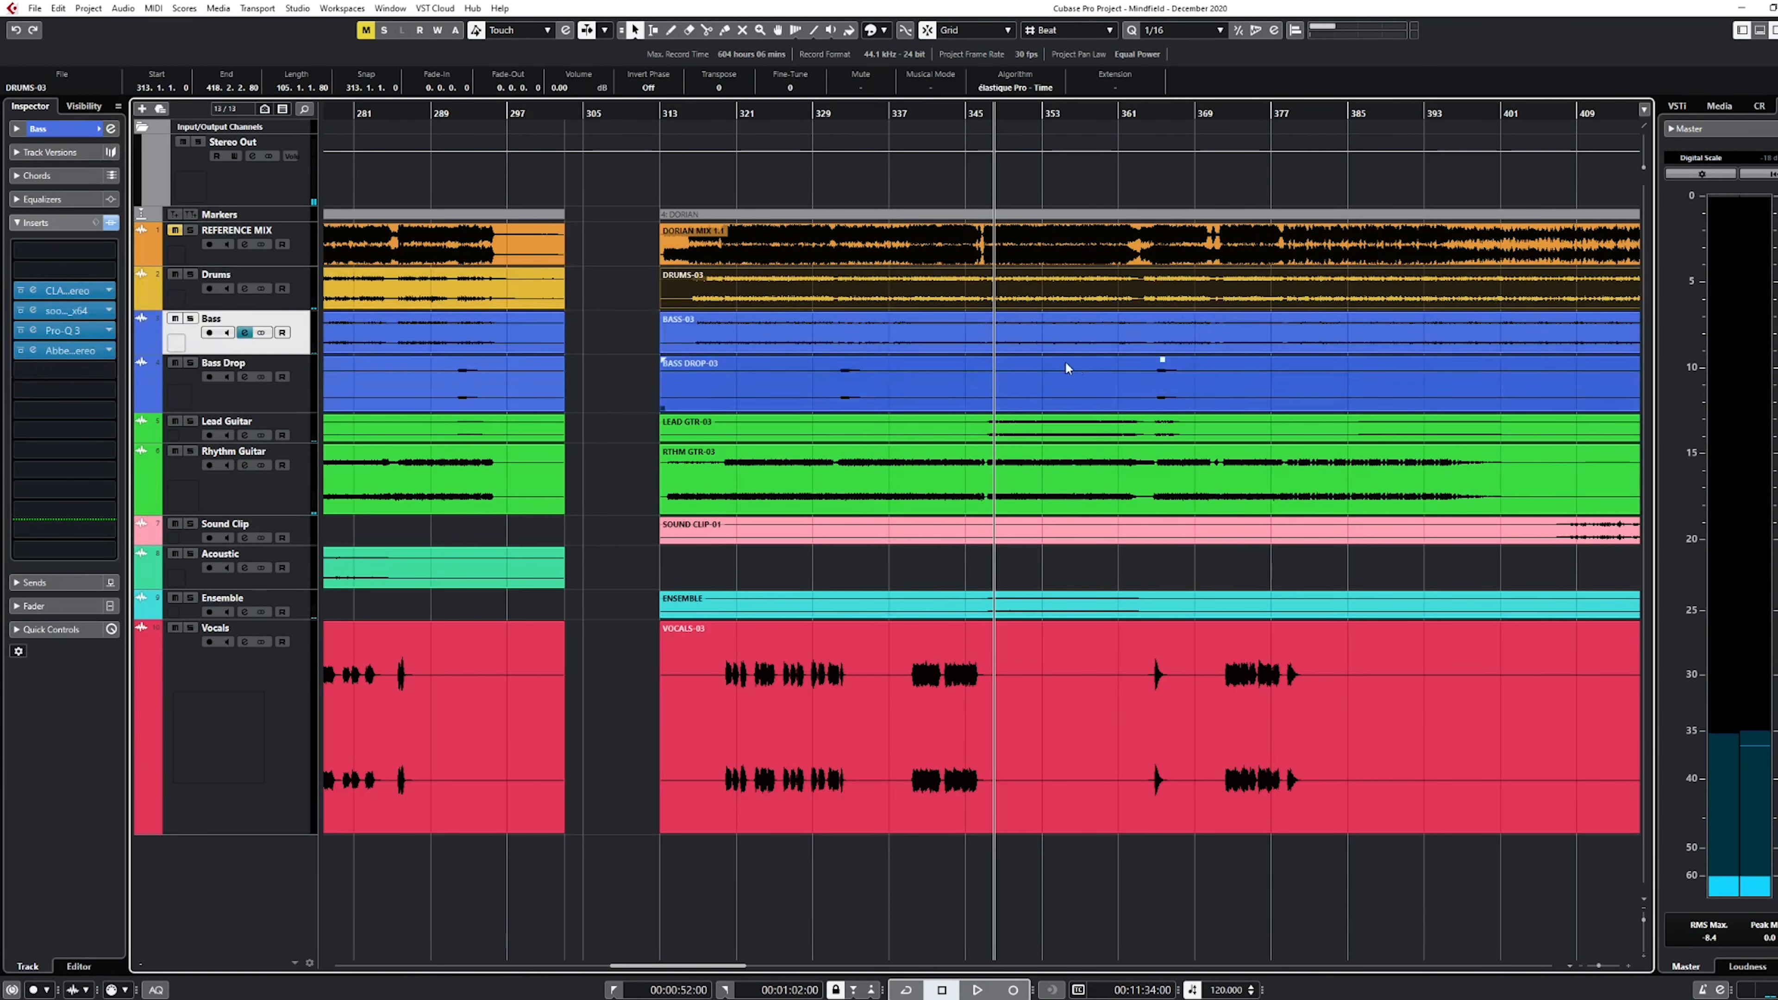
left_click(1016, 340)
left_click(1011, 372)
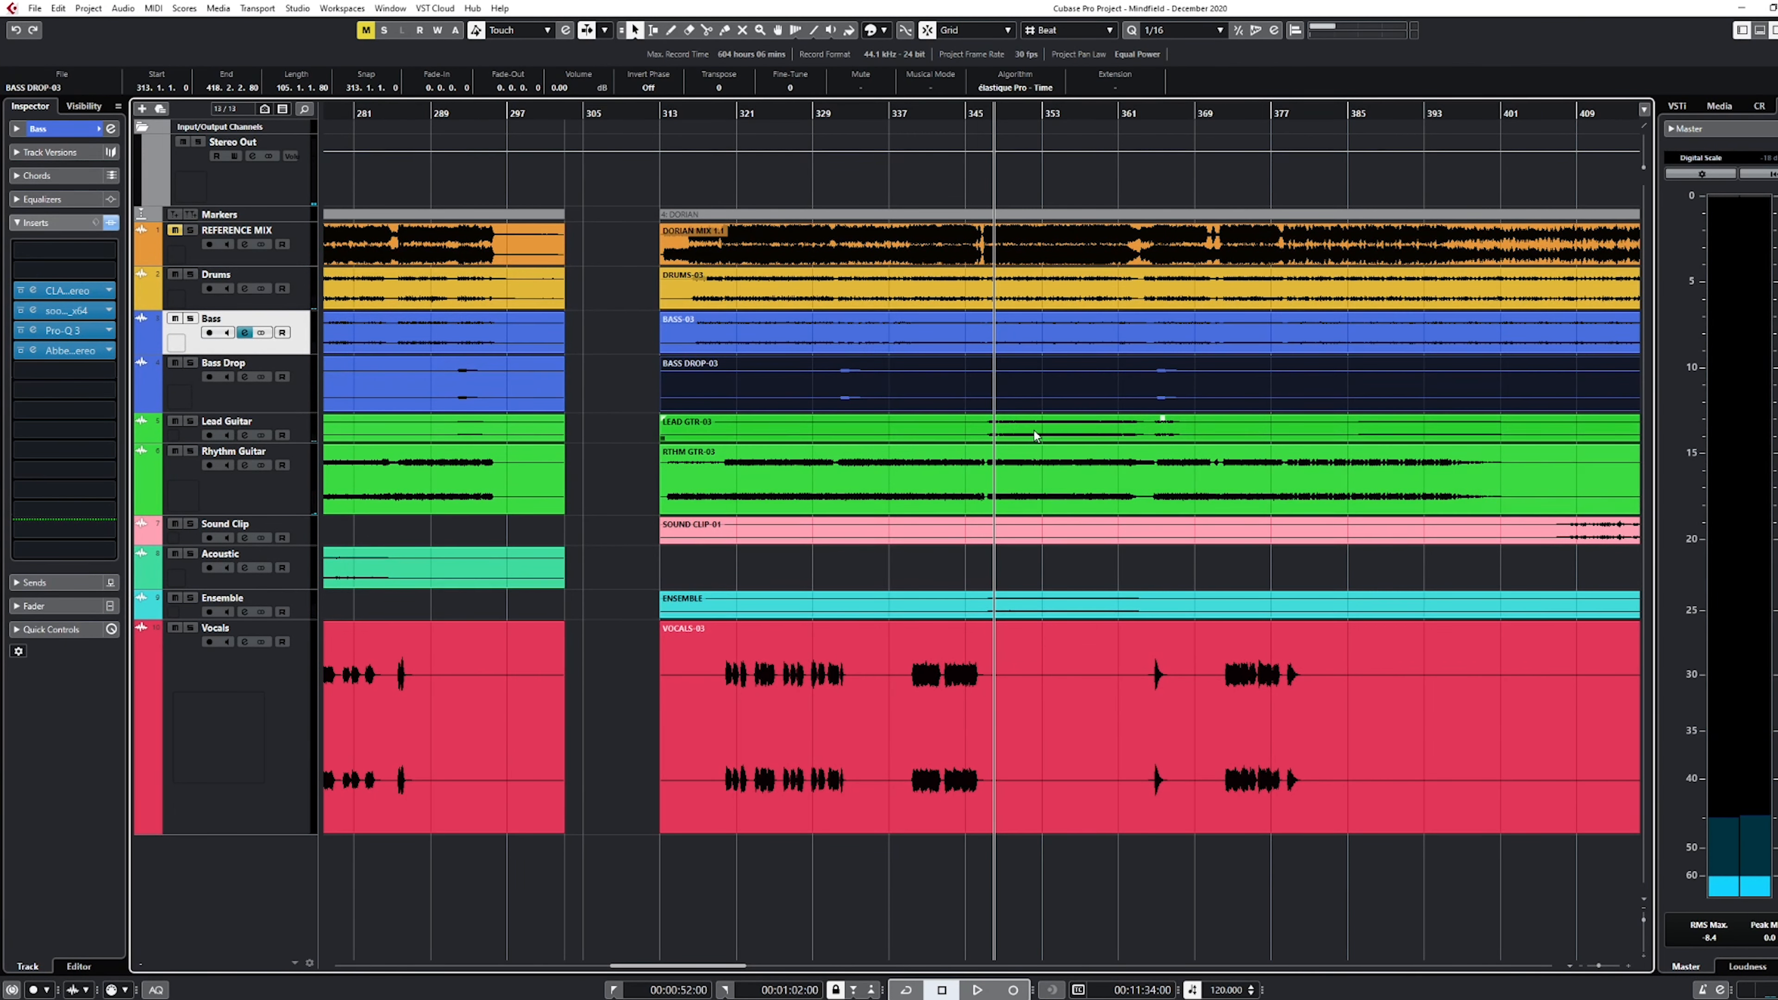
left_click(1099, 436)
left_click(1032, 458)
left_click(1012, 535)
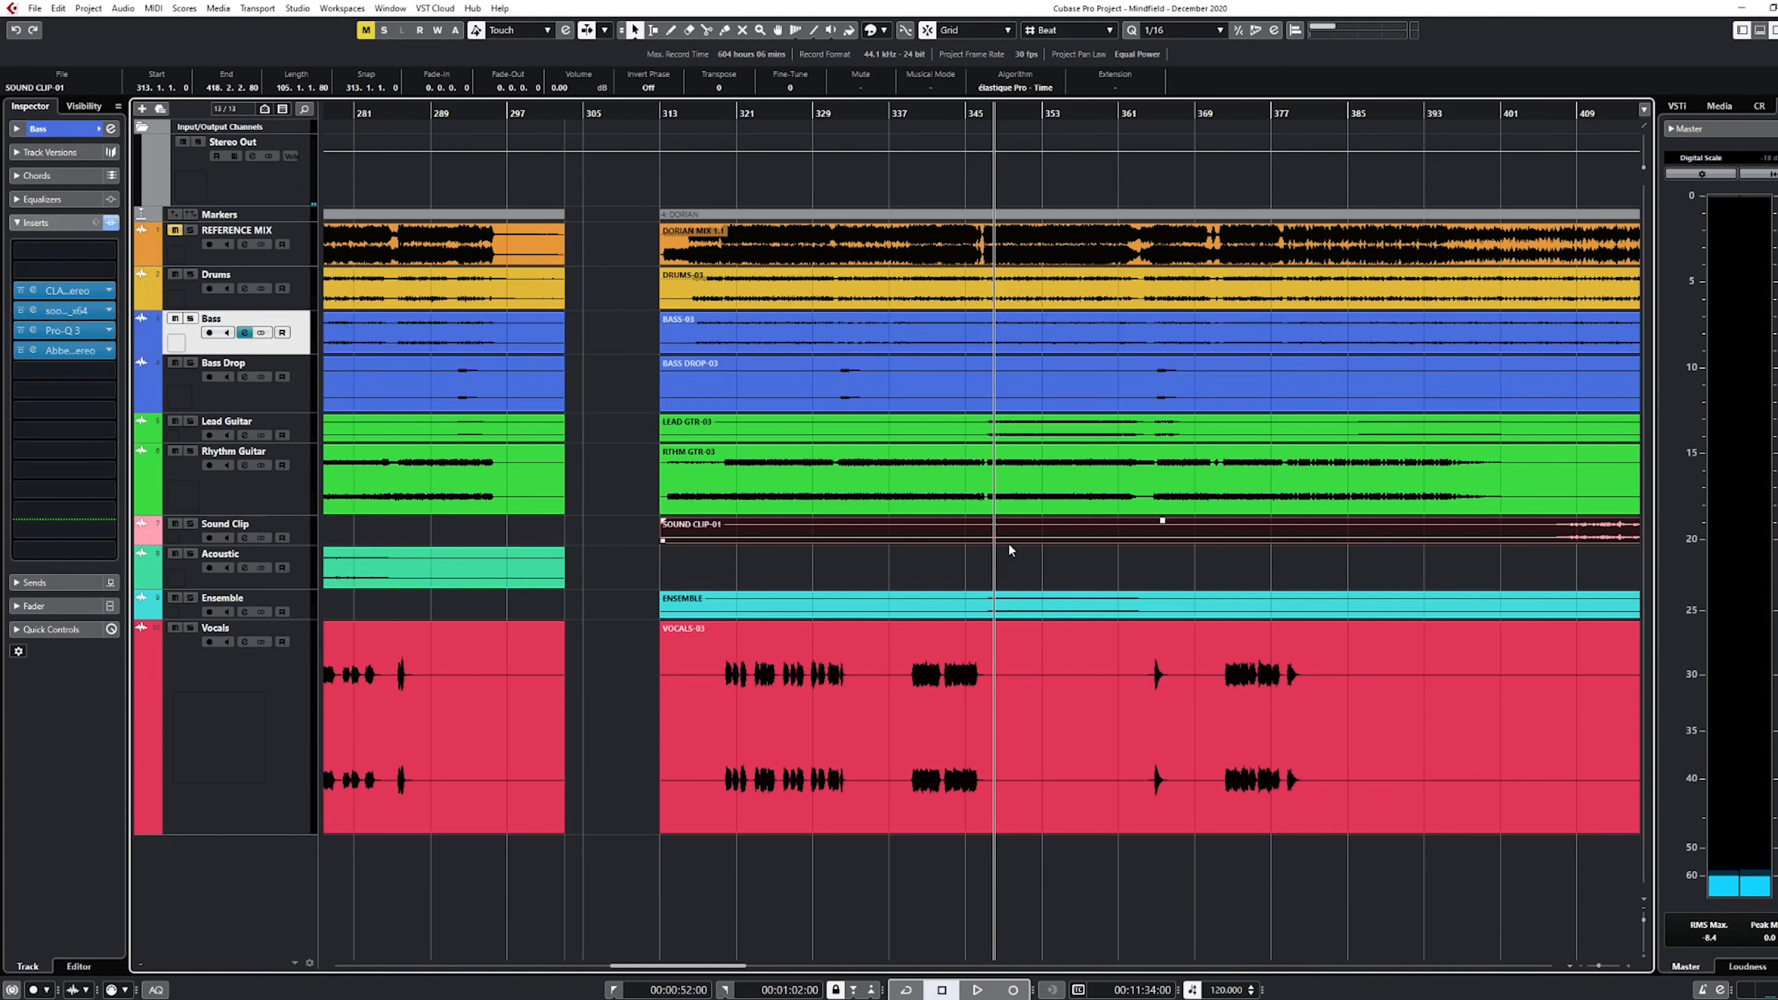
left_click(973, 608)
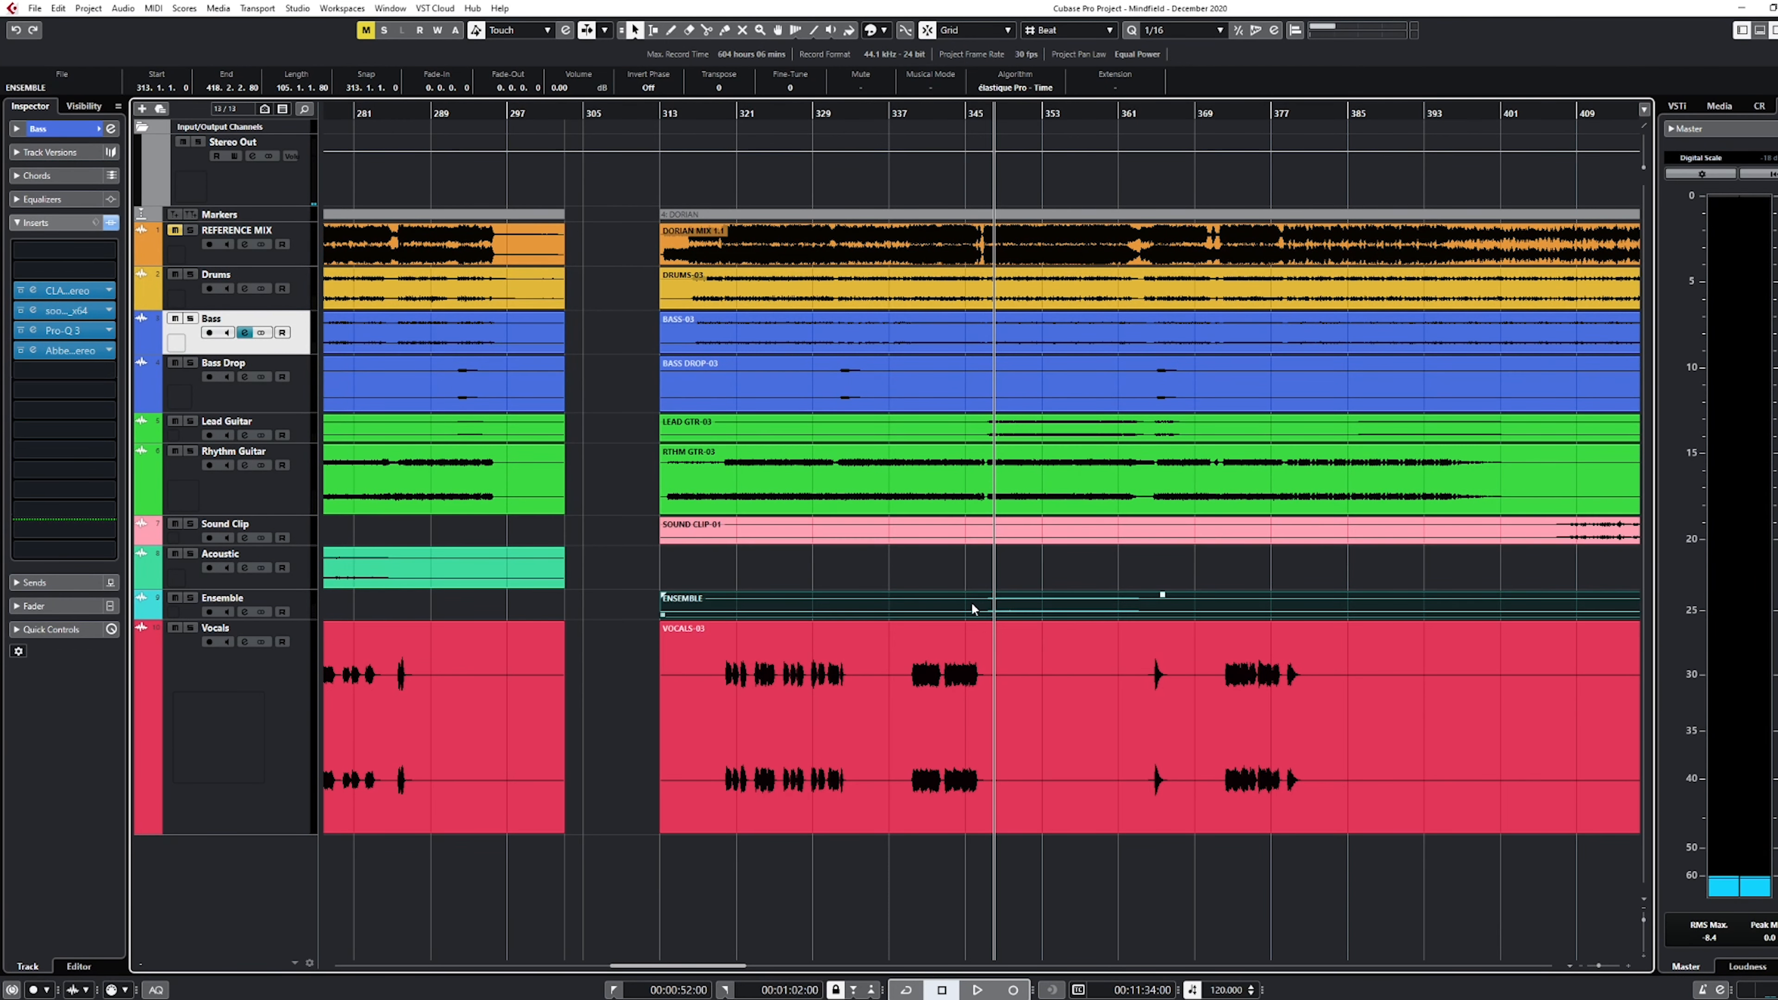
Solo the Ensemble track briefly and release the solo
left_click(236, 607)
key("s")
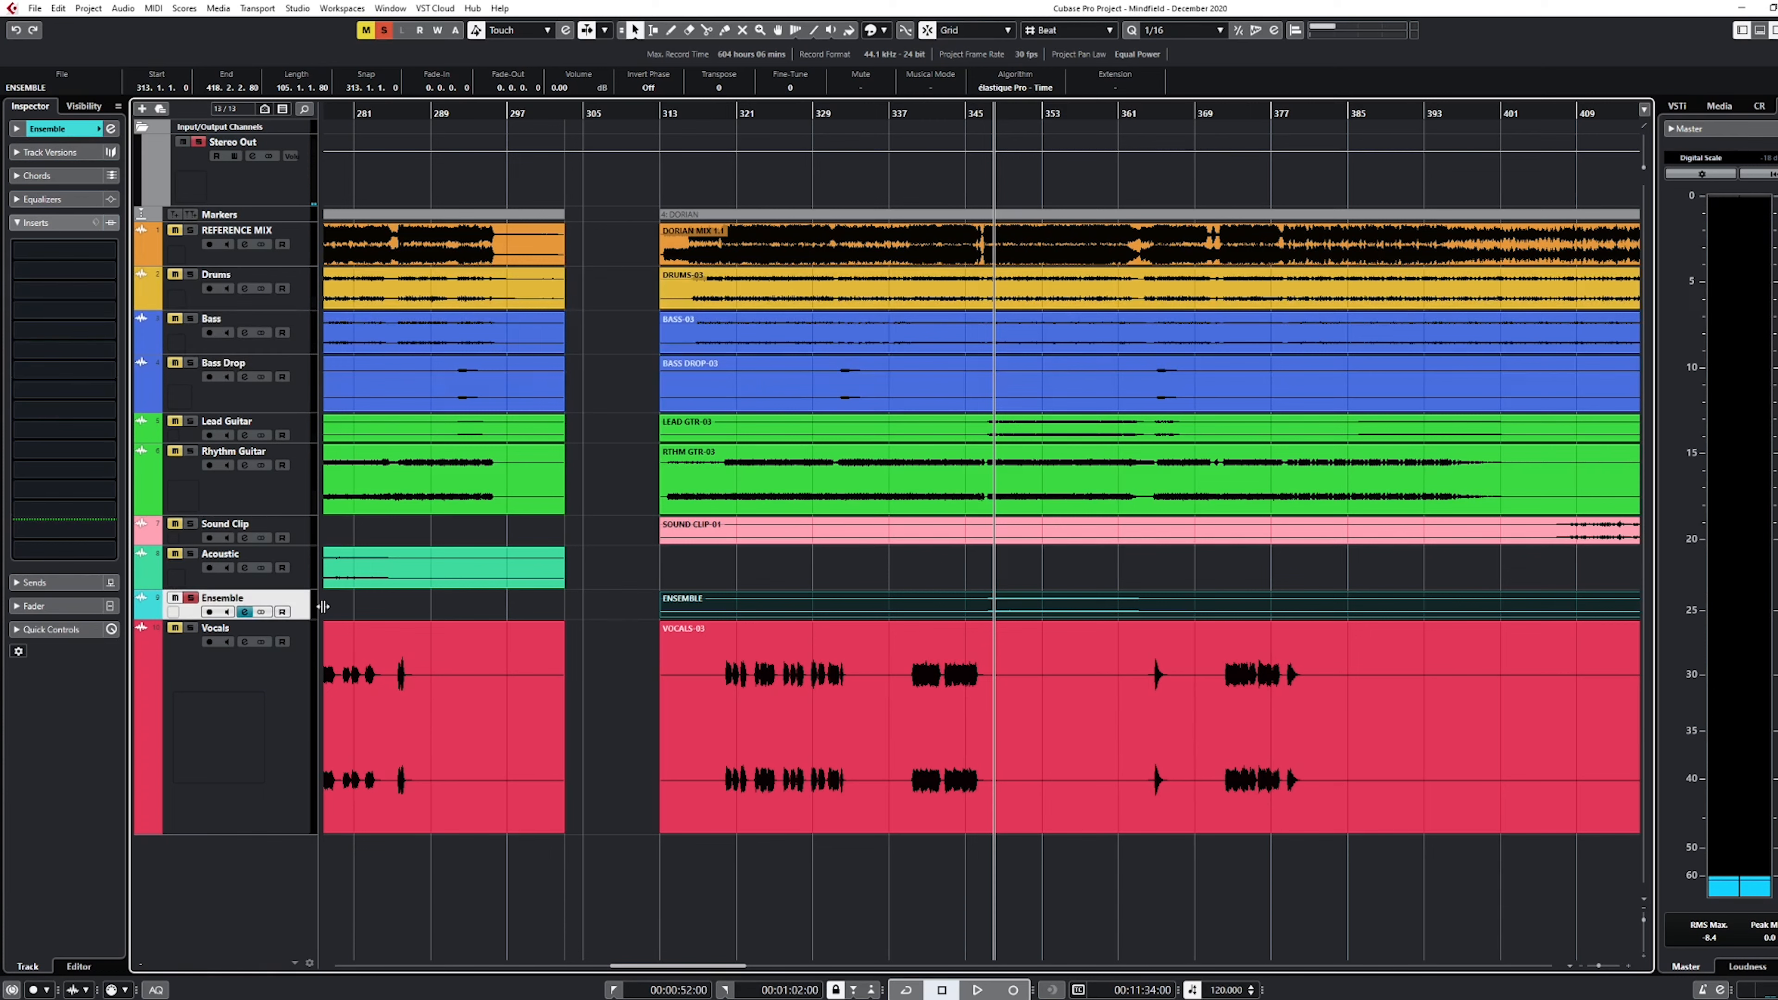
key("s")
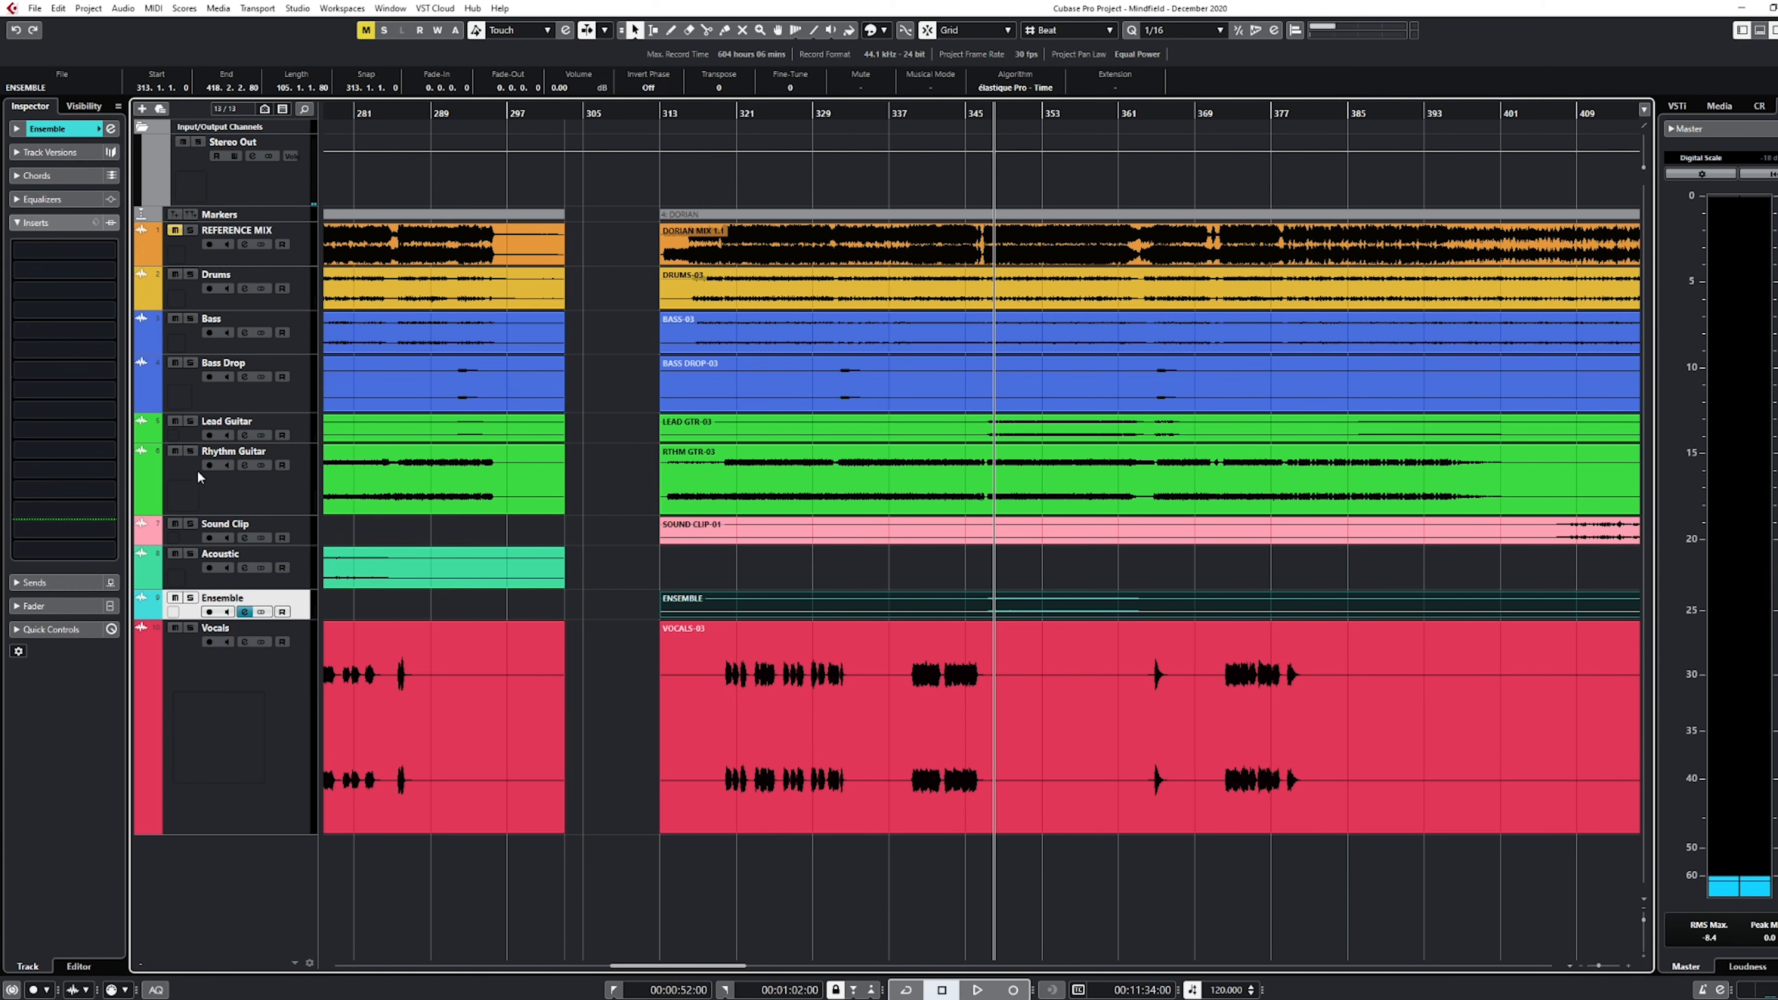
Open the Abbey Road compressor insert on the Bass track and compare playback with the effect bypassed and active
left_click(258, 343)
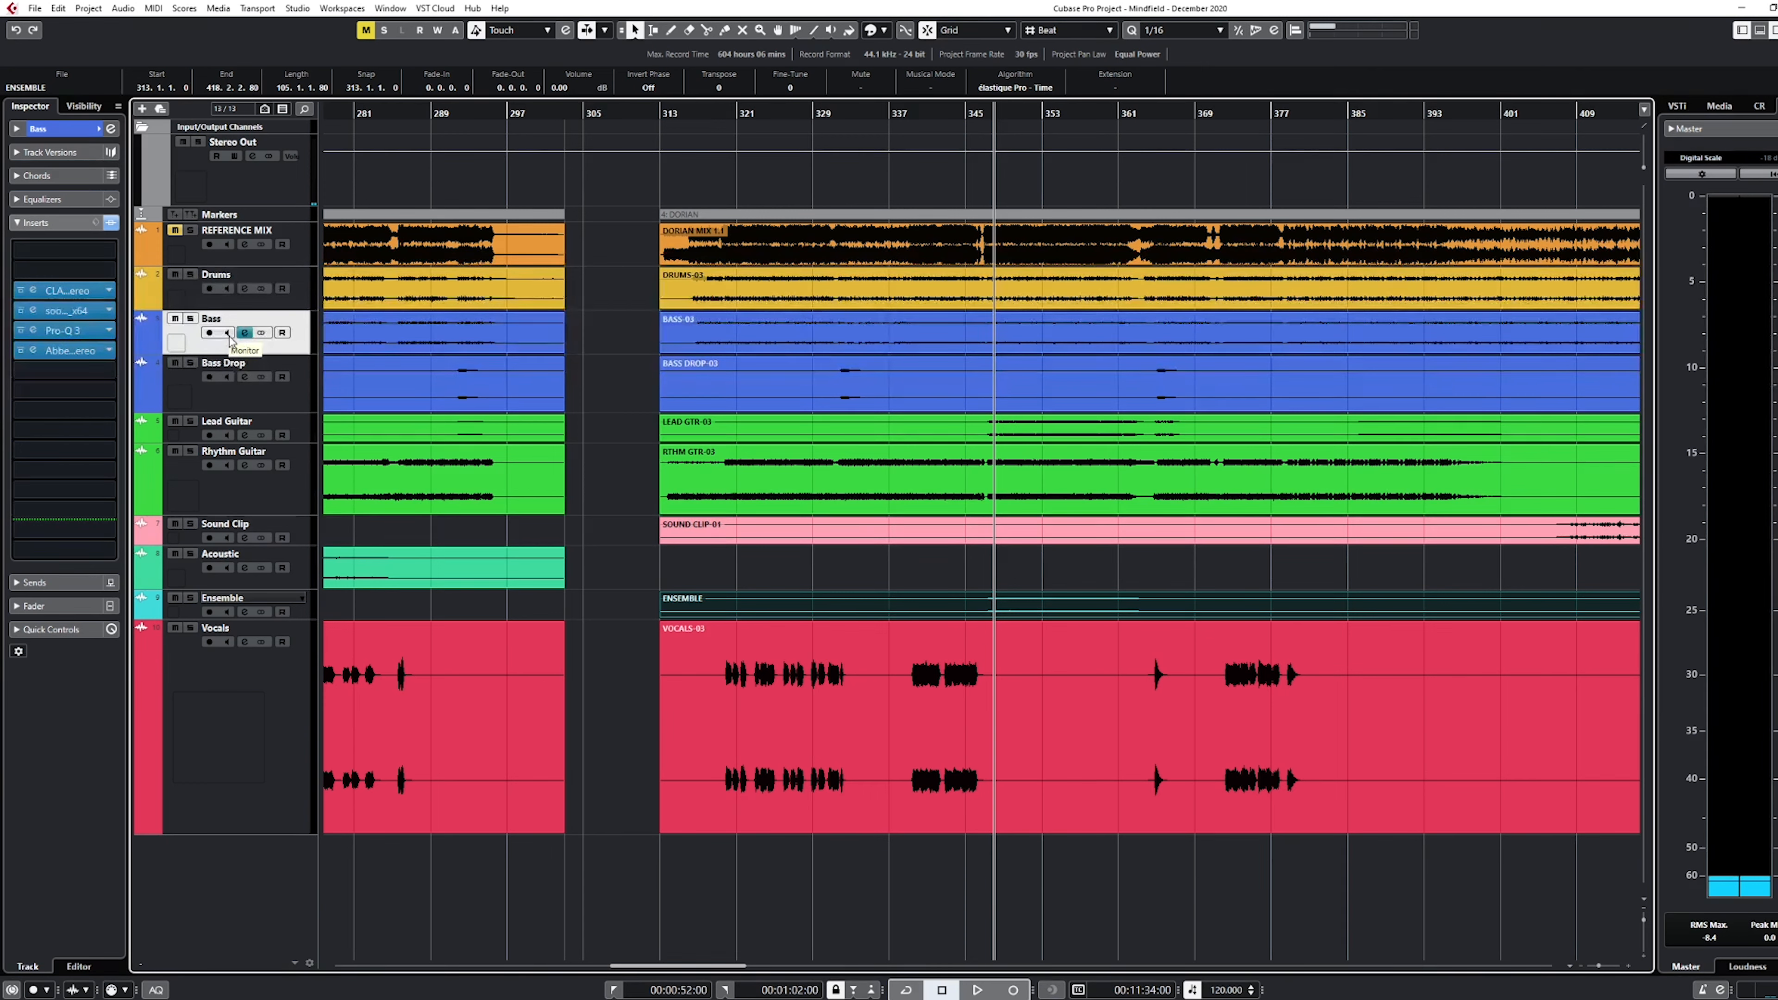
left_click(33, 350)
left_click_drag(809, 381, 882, 384)
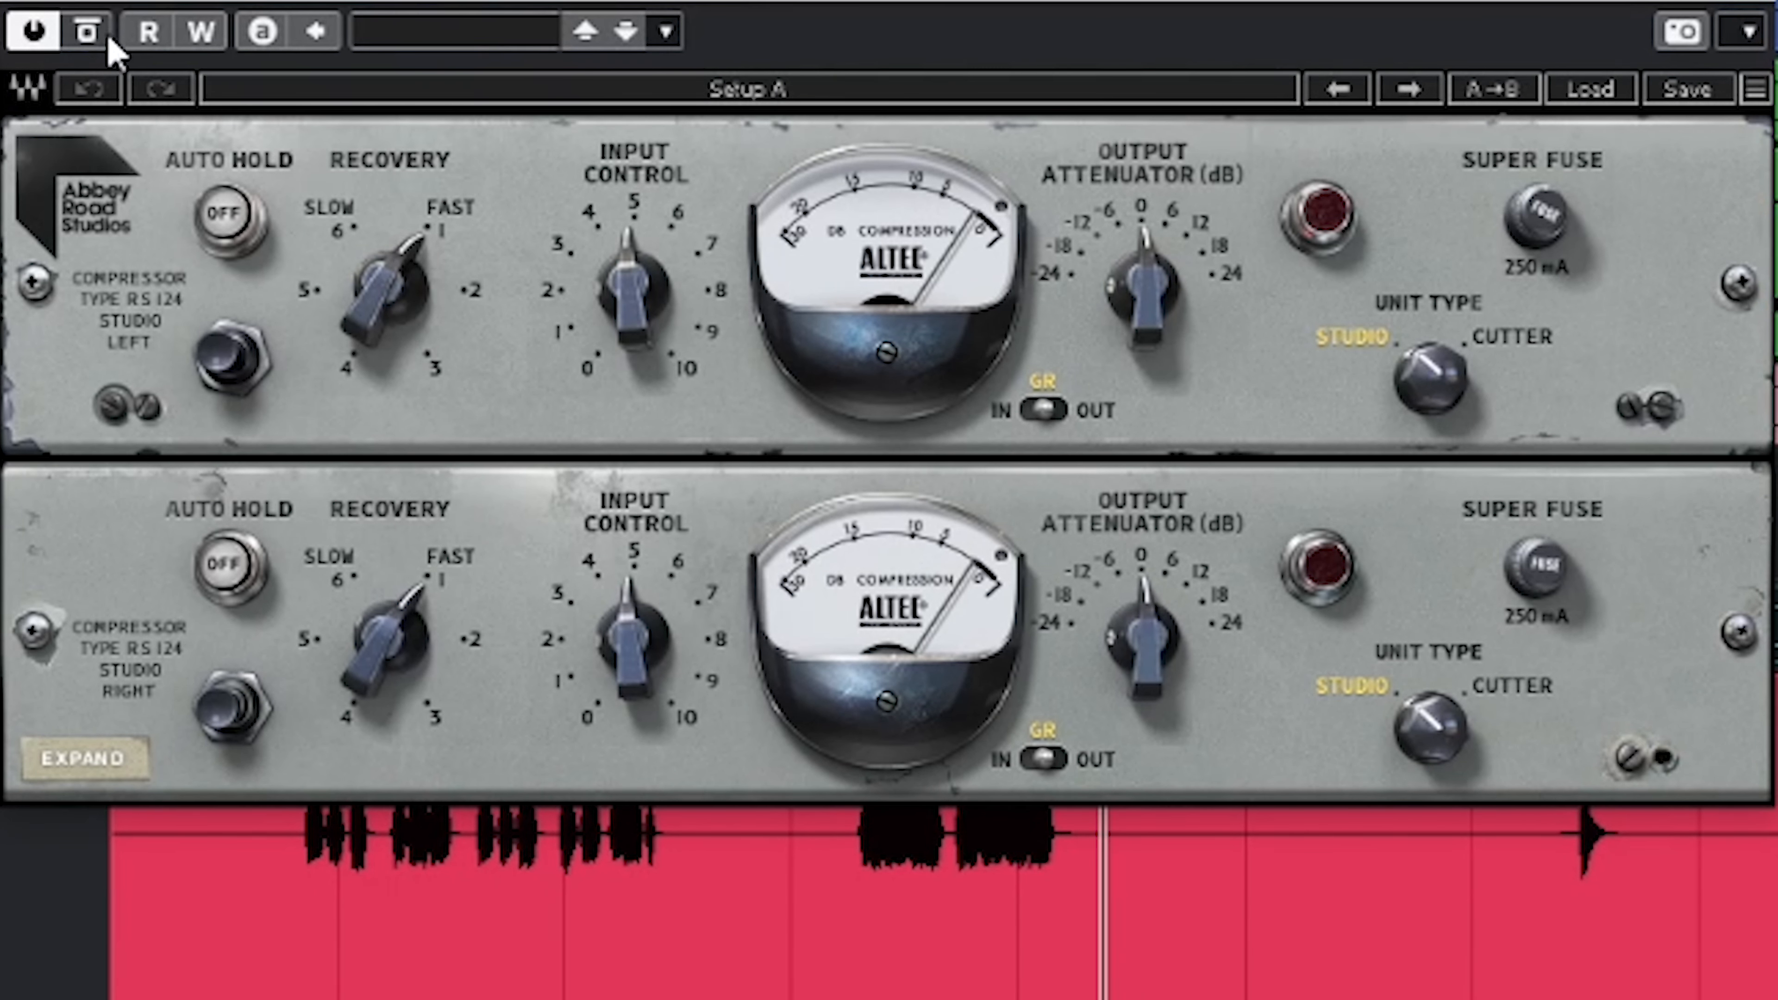
left_click(84, 34)
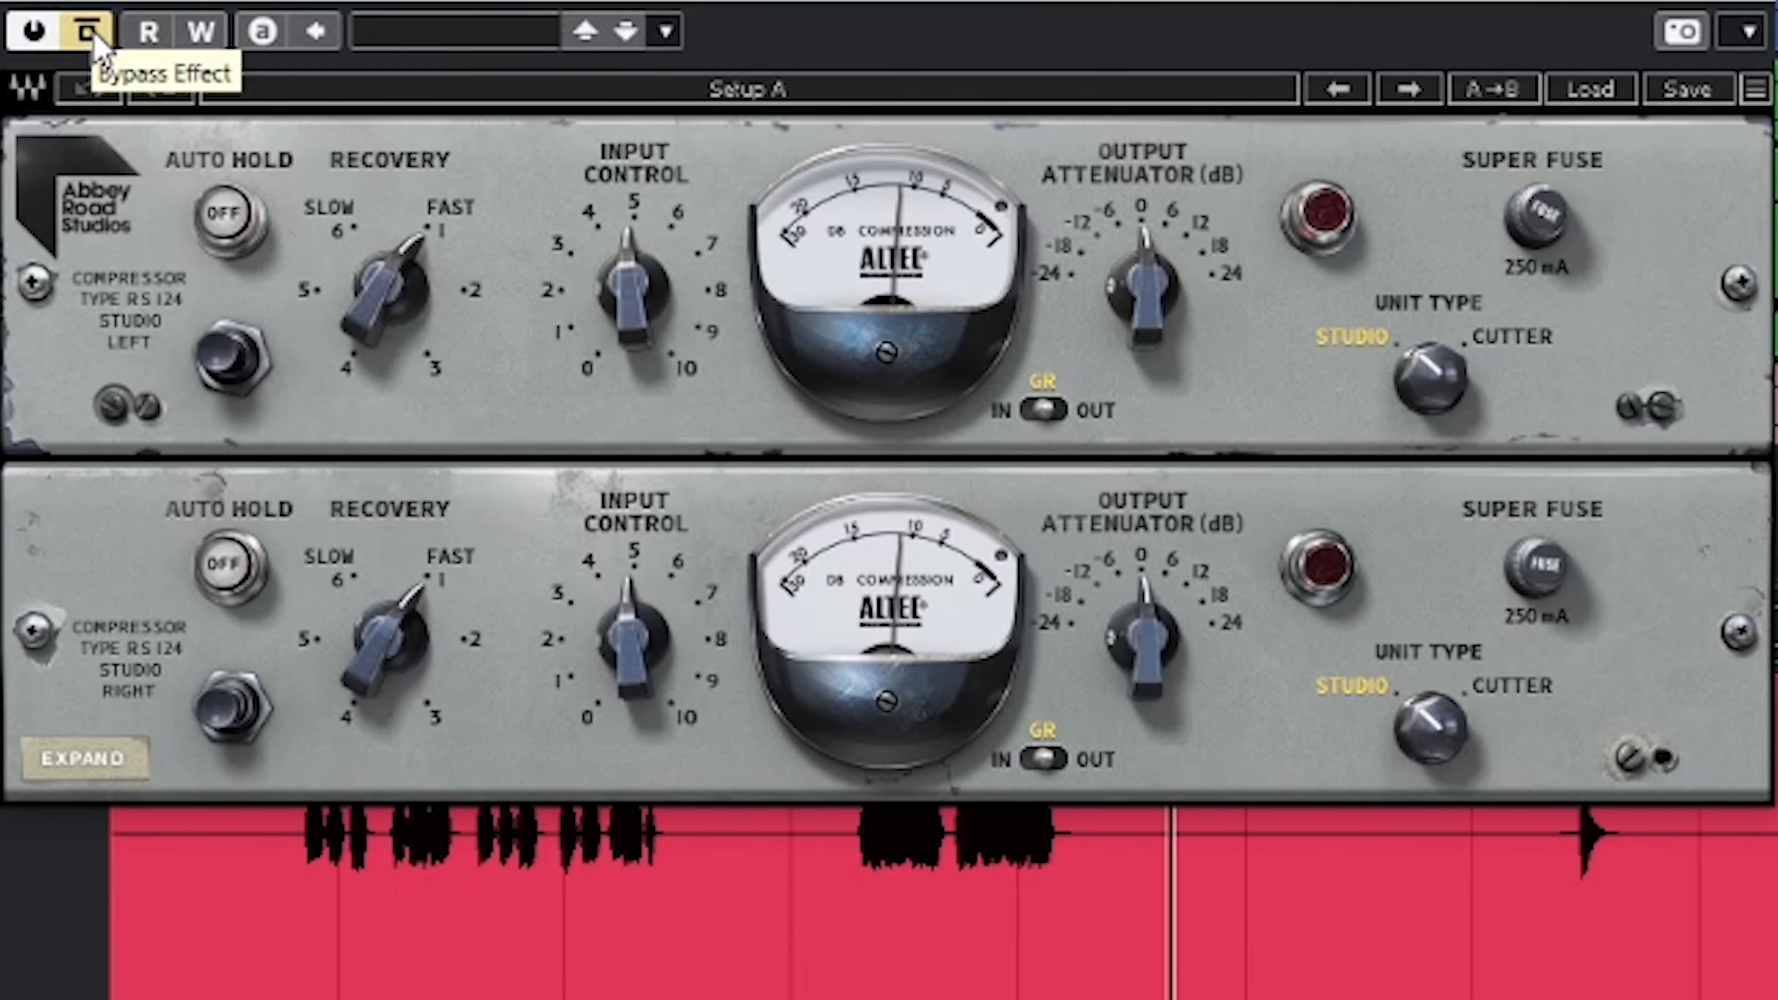
left_click(94, 35)
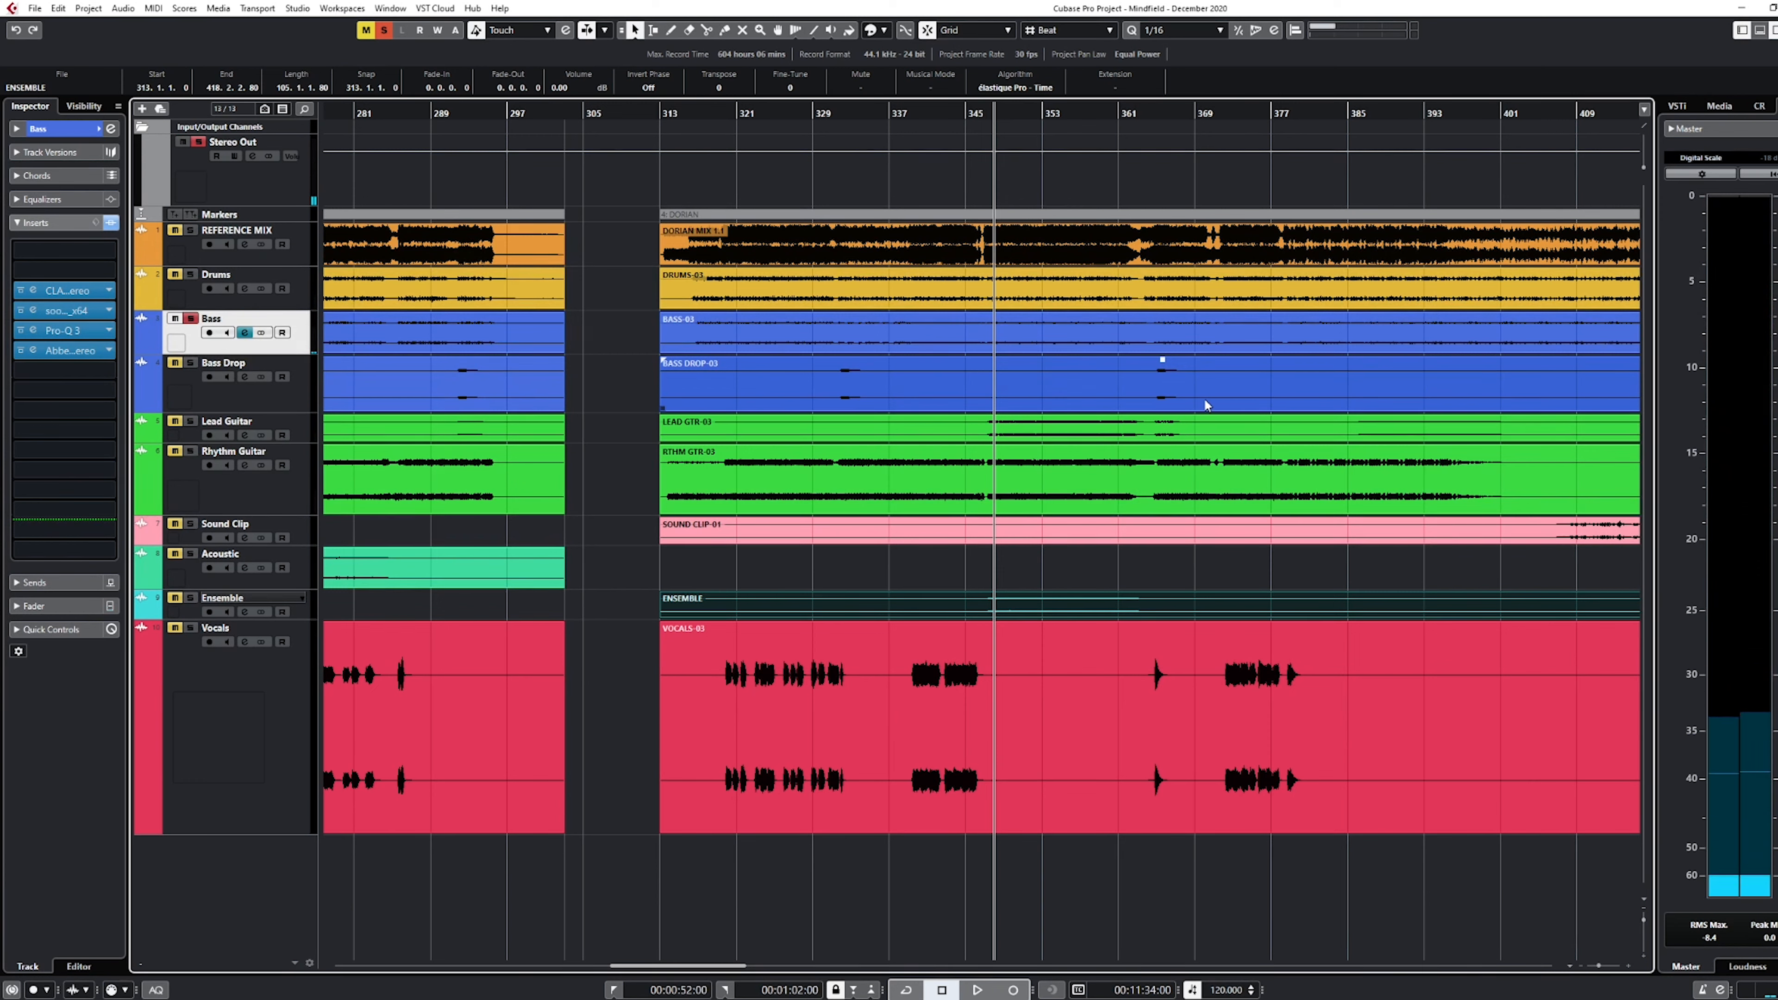
Solo the Drums track and insert the Abbey Road RS124 Stereo compressor on it
left_click(233, 292)
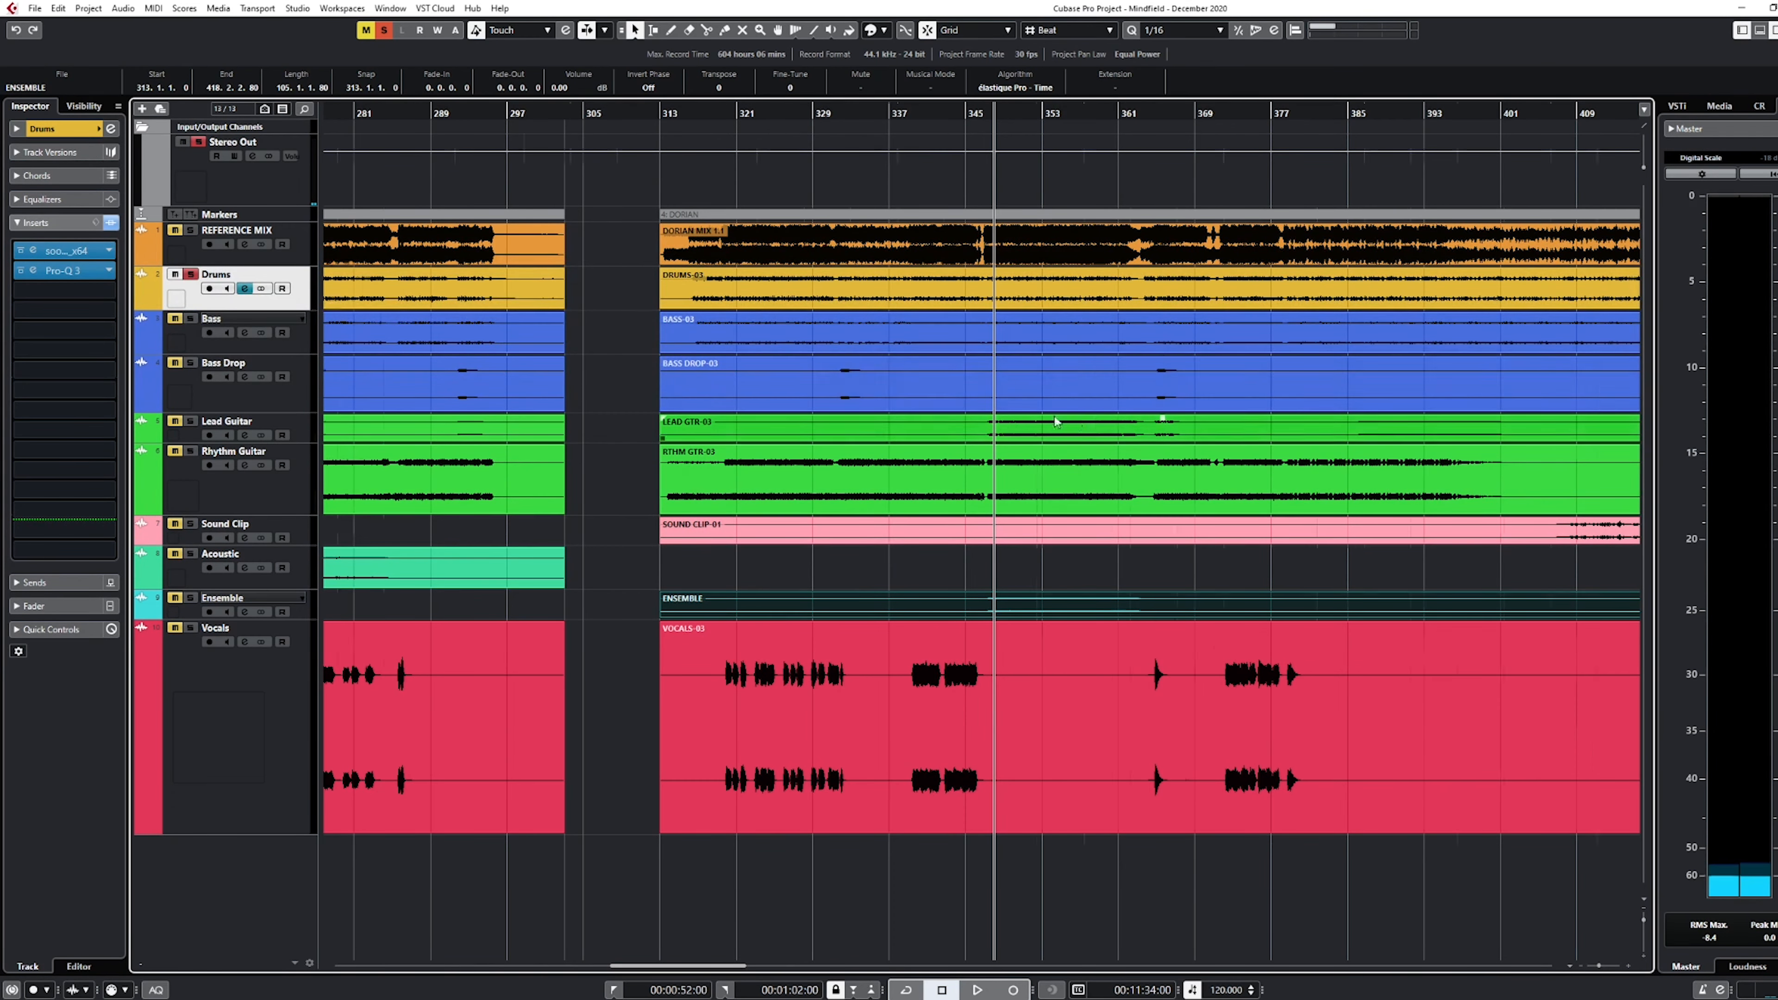
scroll(1034, 413, "up", 5)
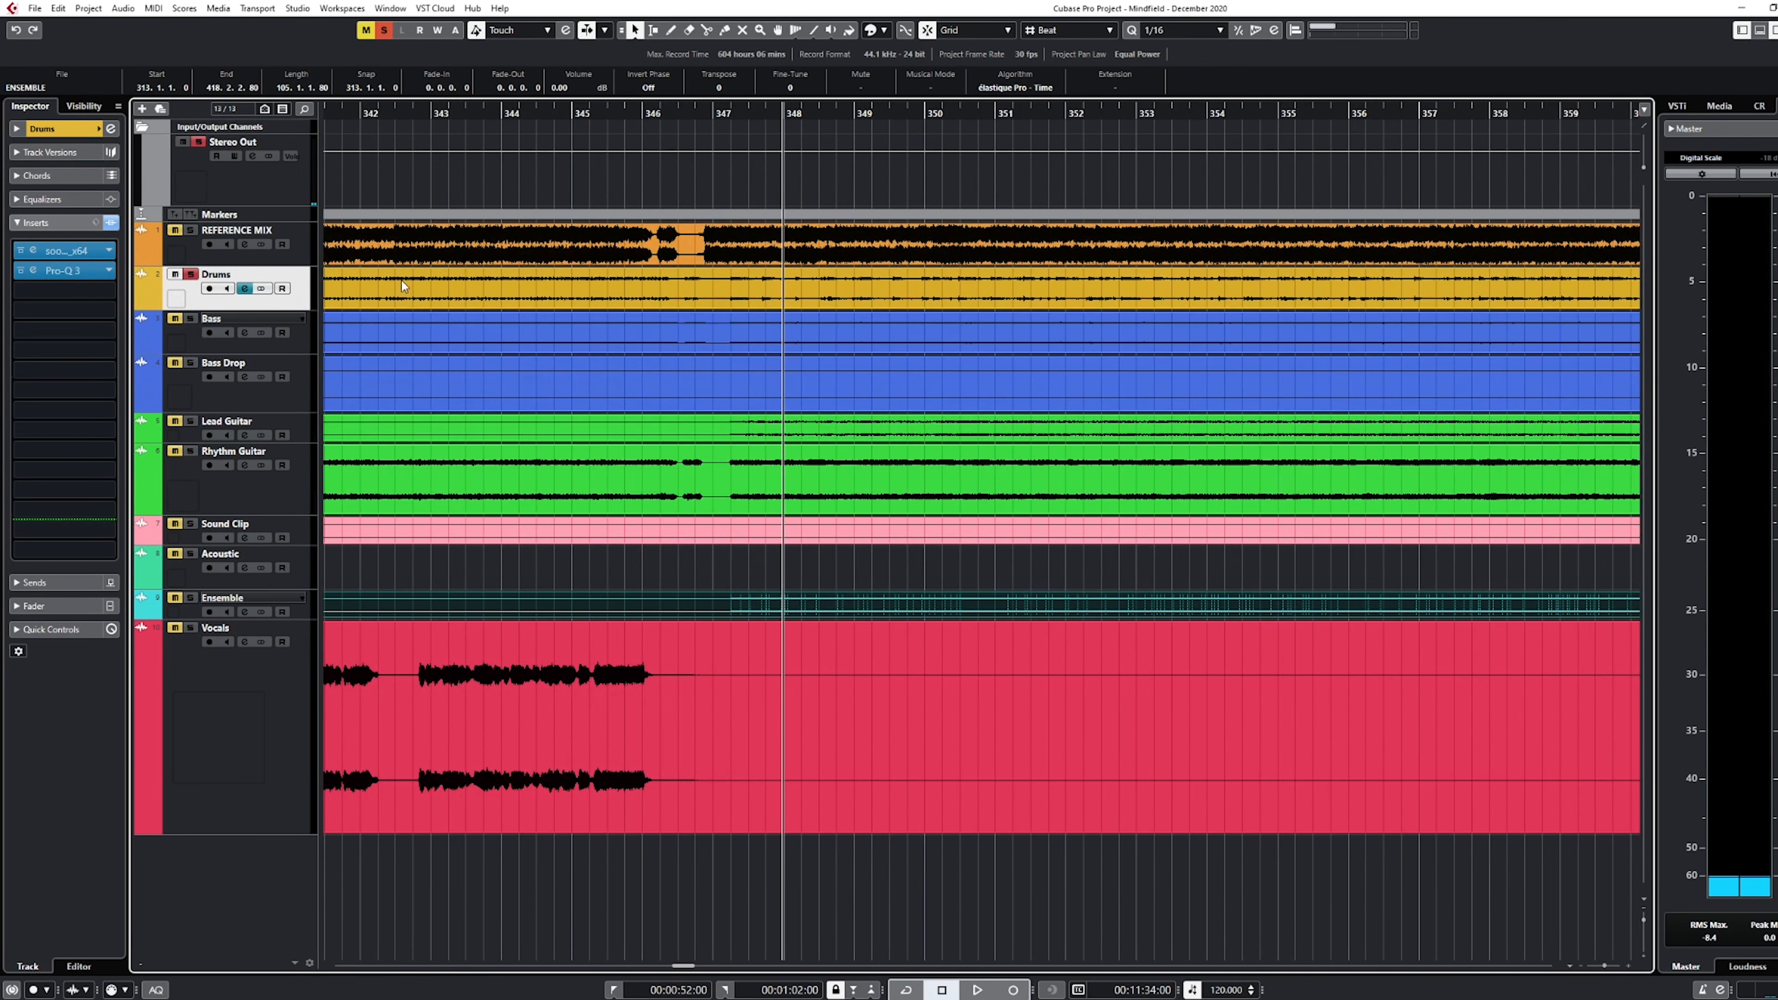
left_click(110, 327)
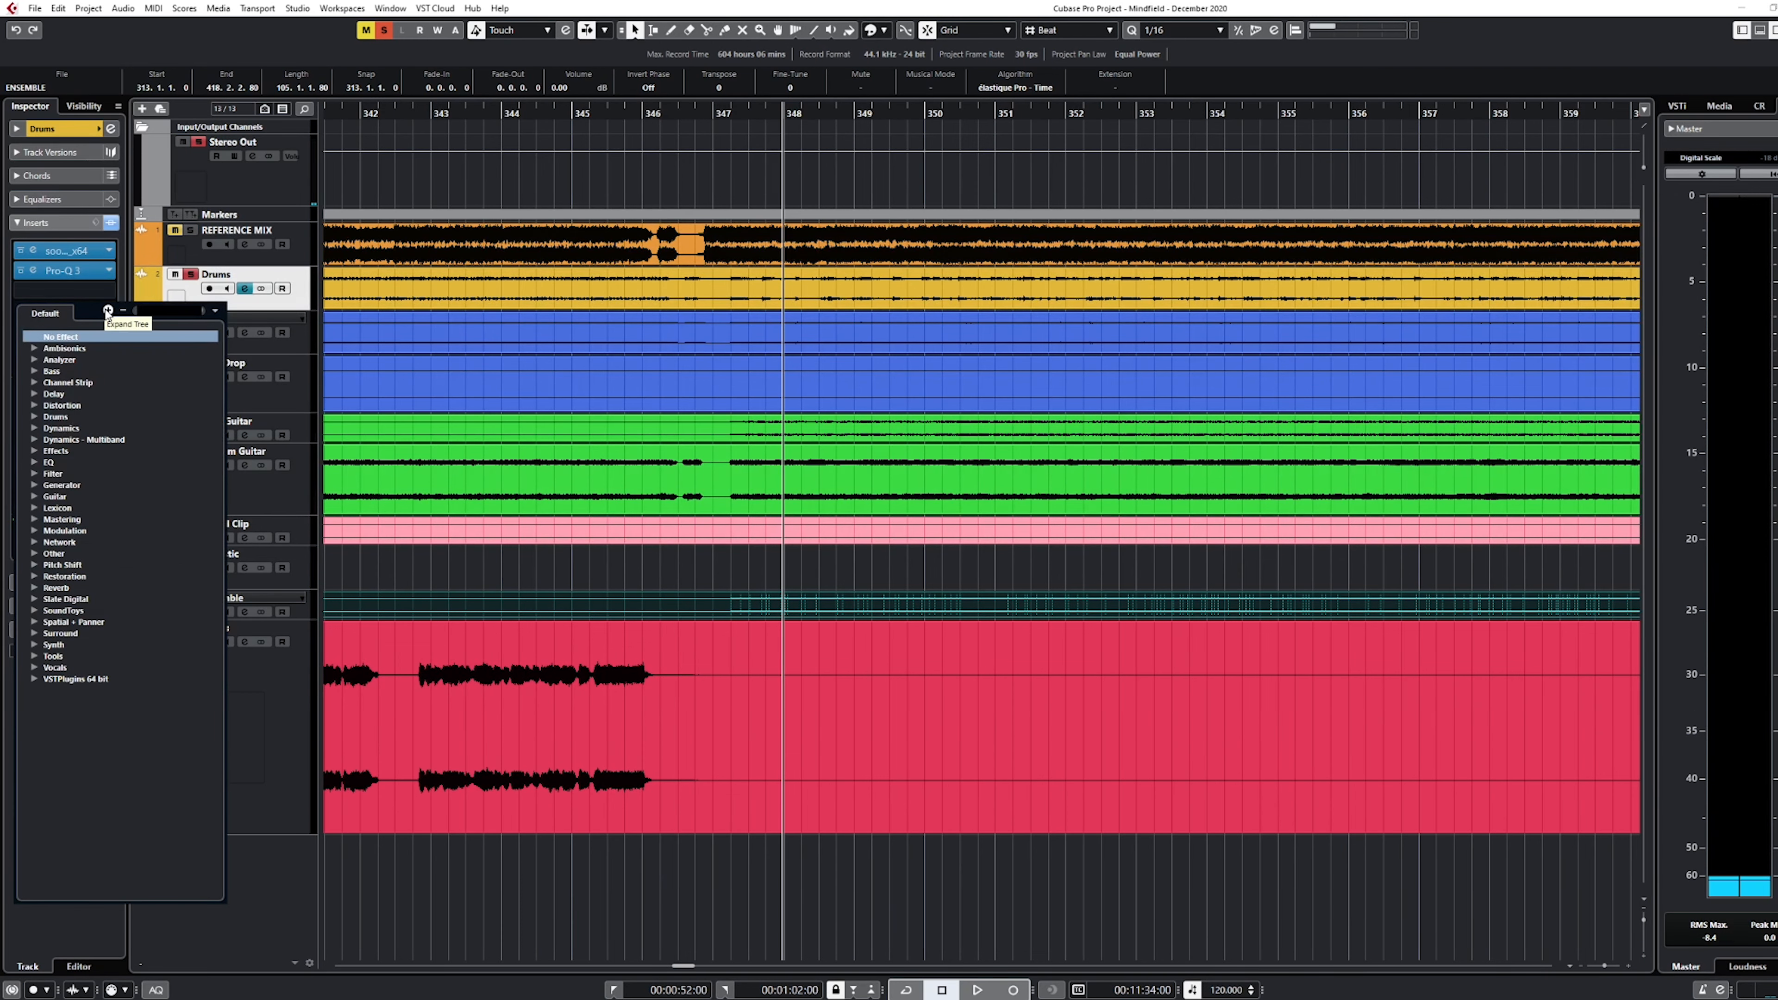
type("rs124")
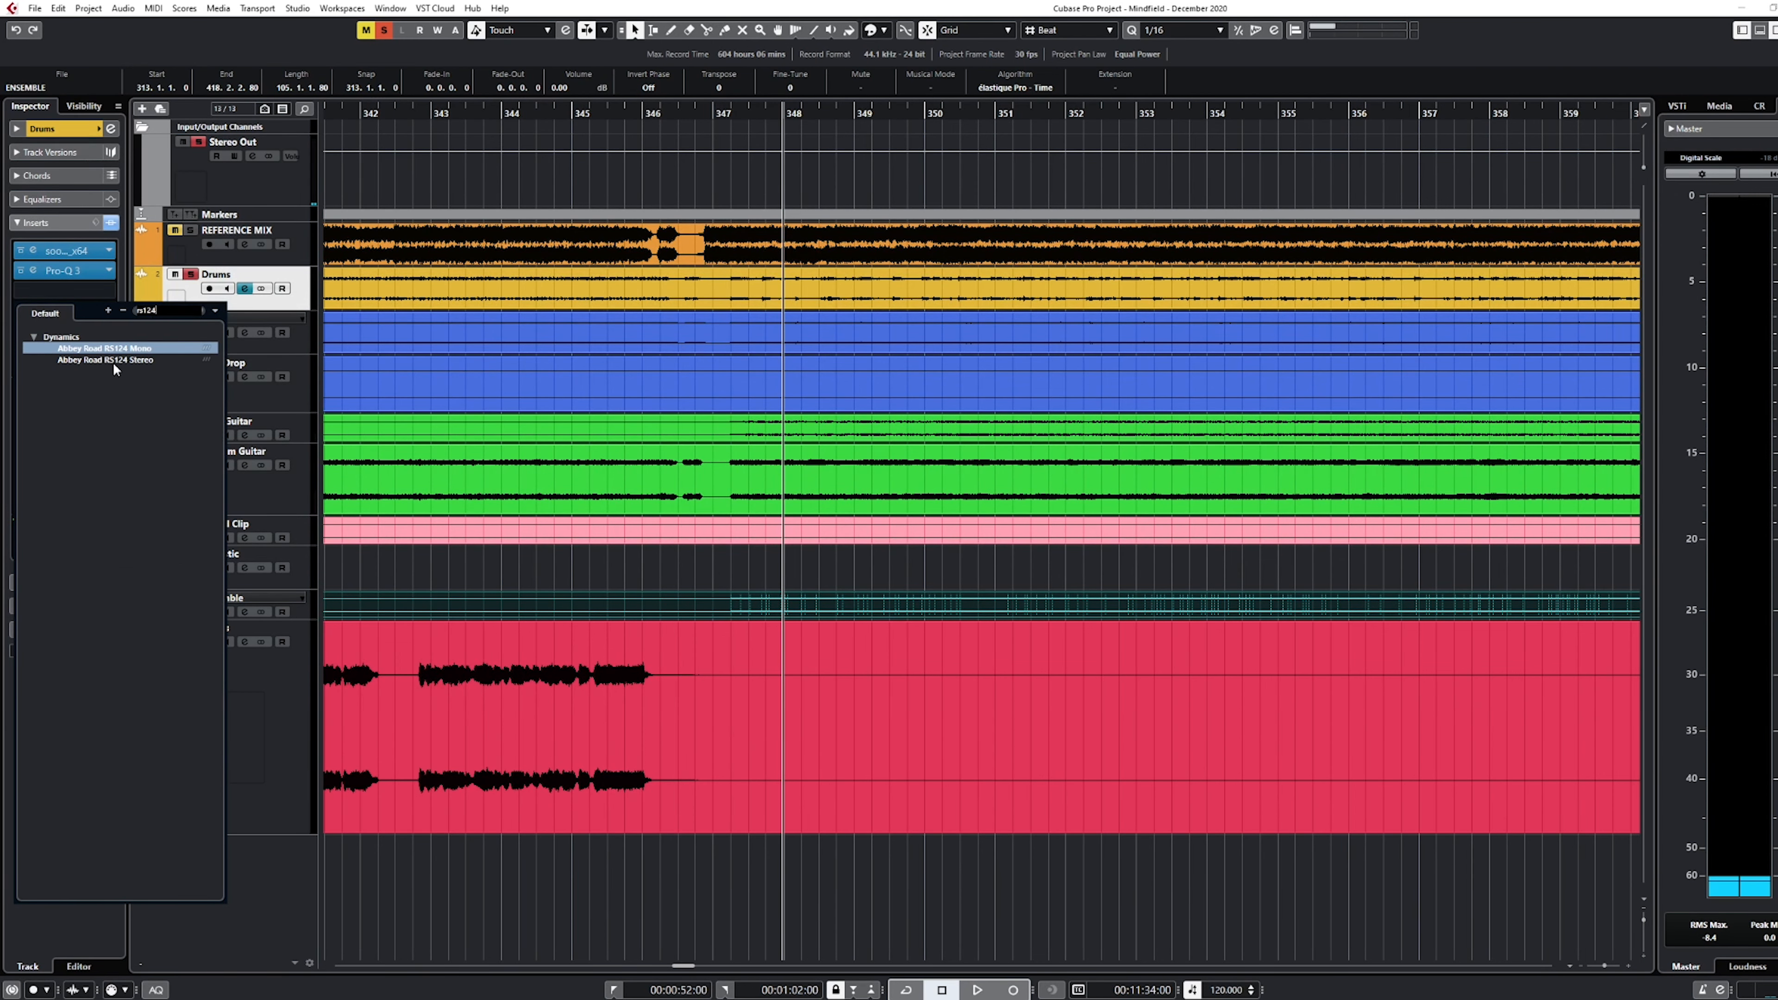
left_click(112, 360)
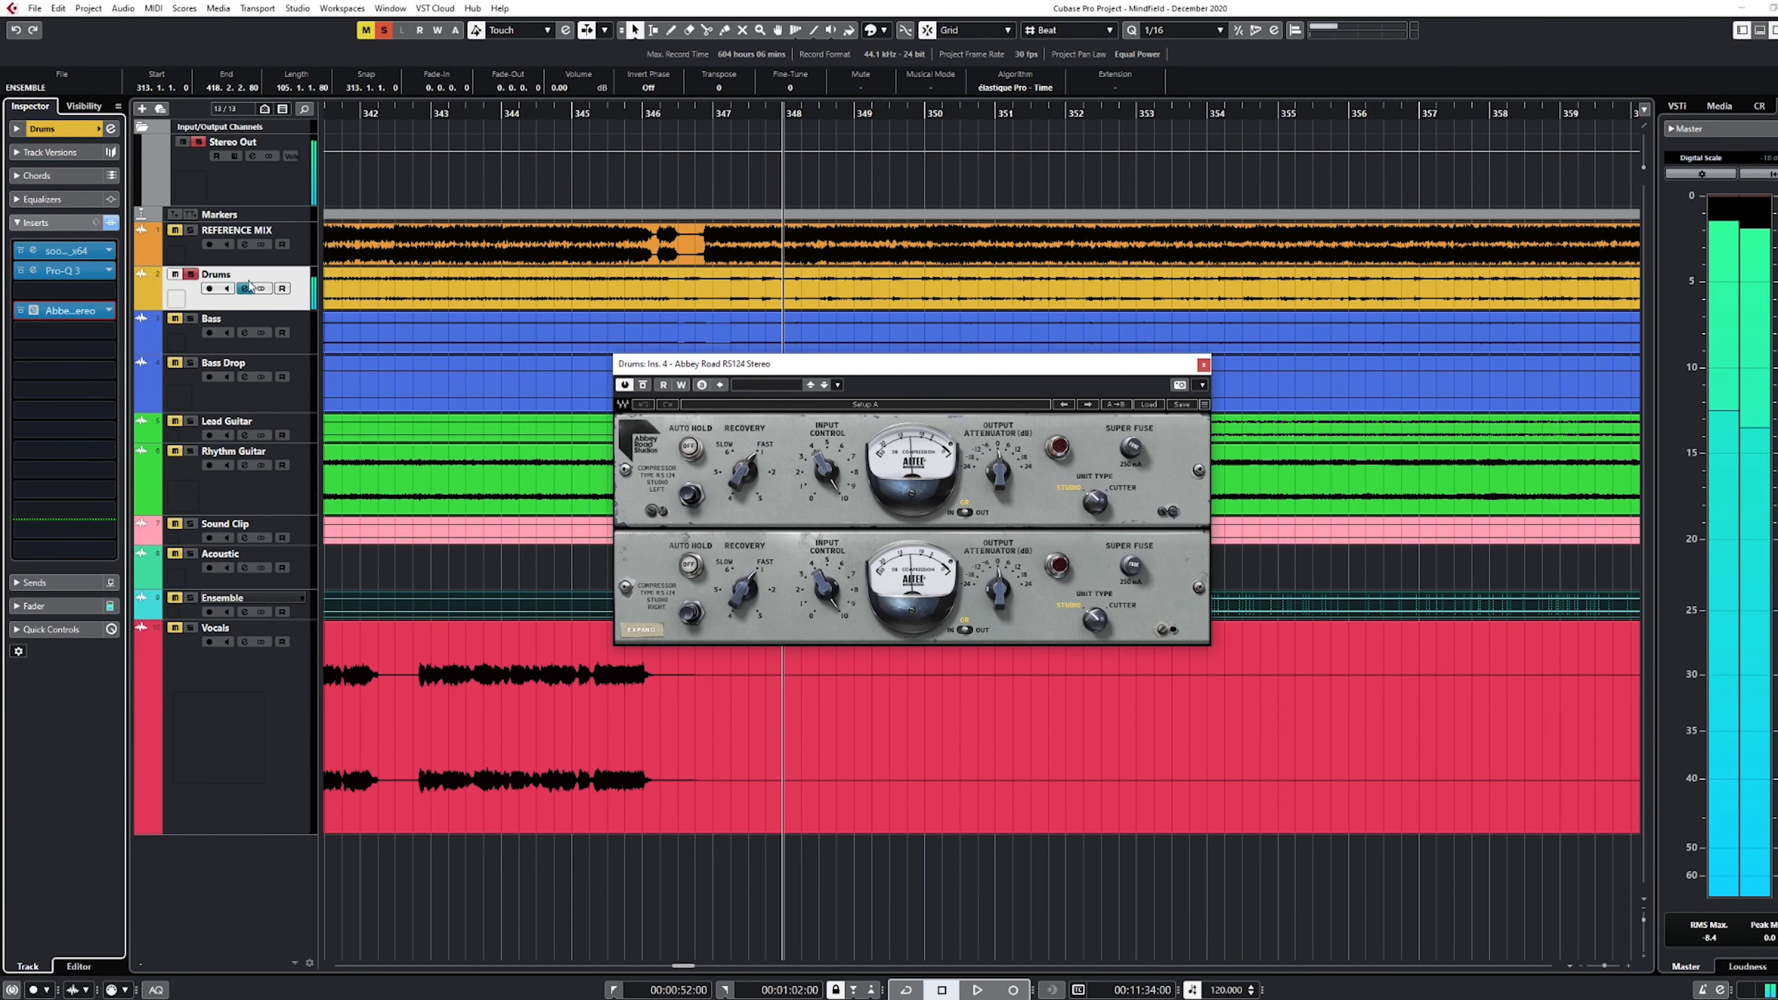
left_click_drag(877, 370, 913, 360)
Set the drum compressor's input control to 2.7 and compare the drums with the effect bypassed and active
left_click_drag(860, 461, 860, 487)
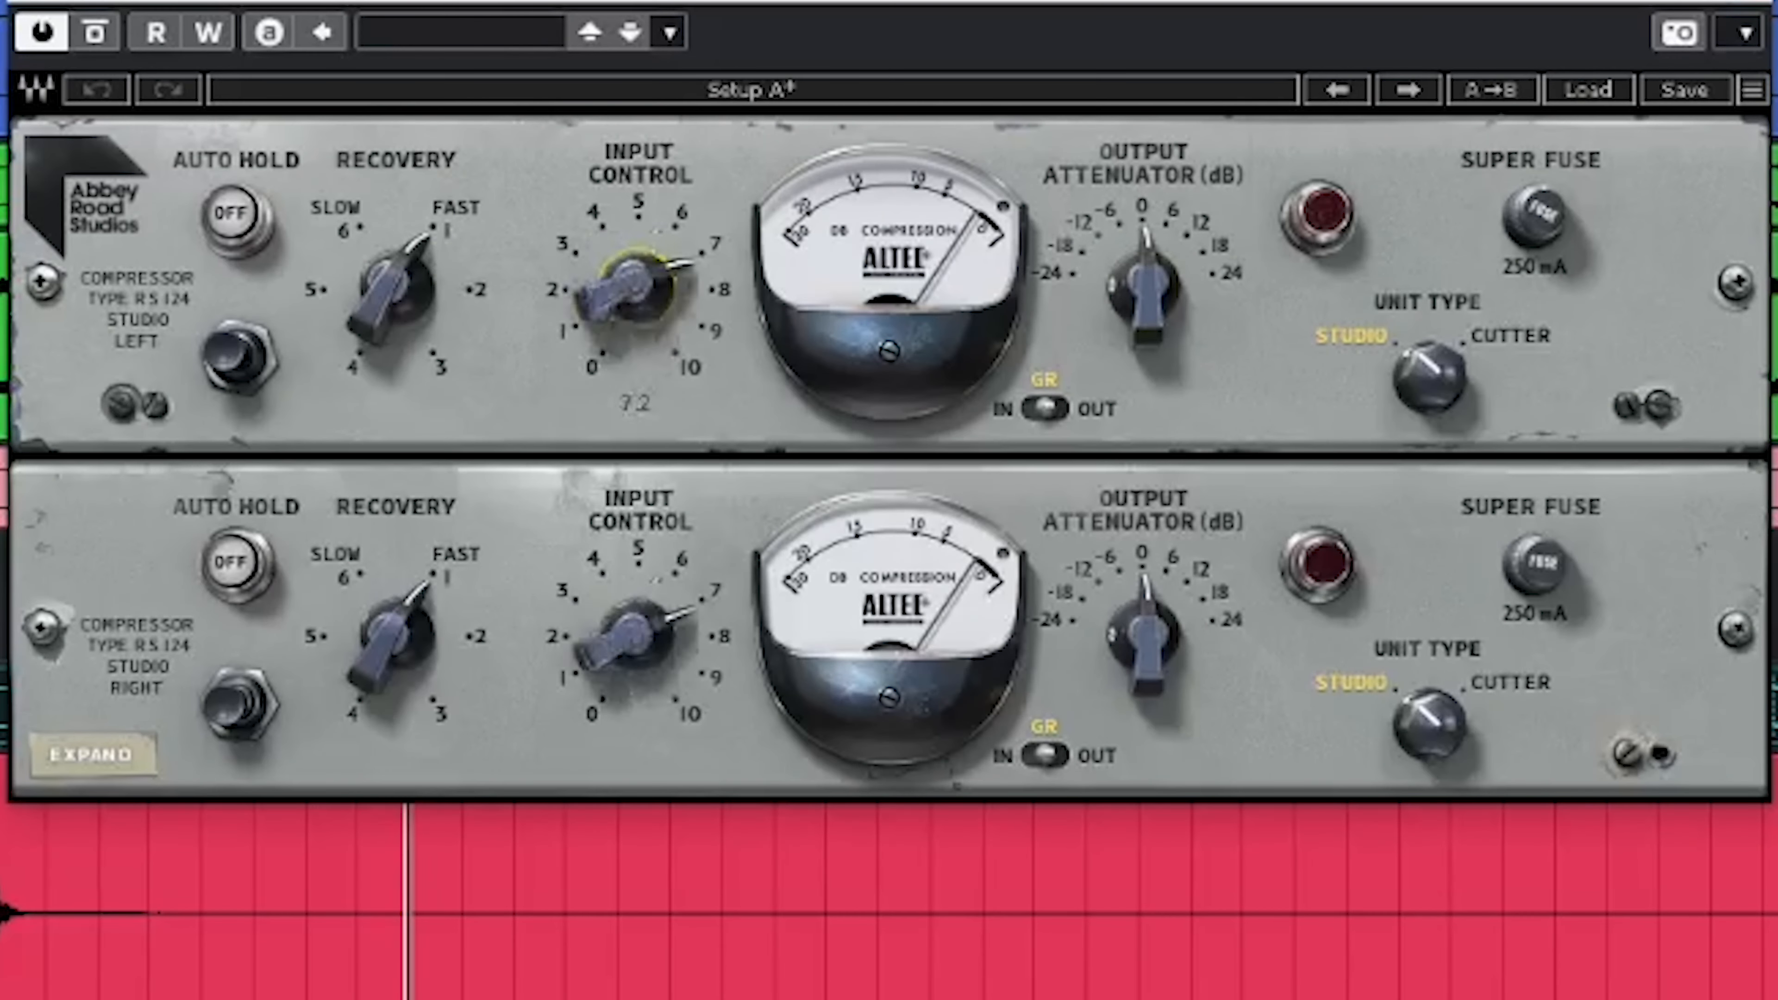
left_click_drag(638, 287, 639, 448)
left_click_drag(636, 287, 636, 235)
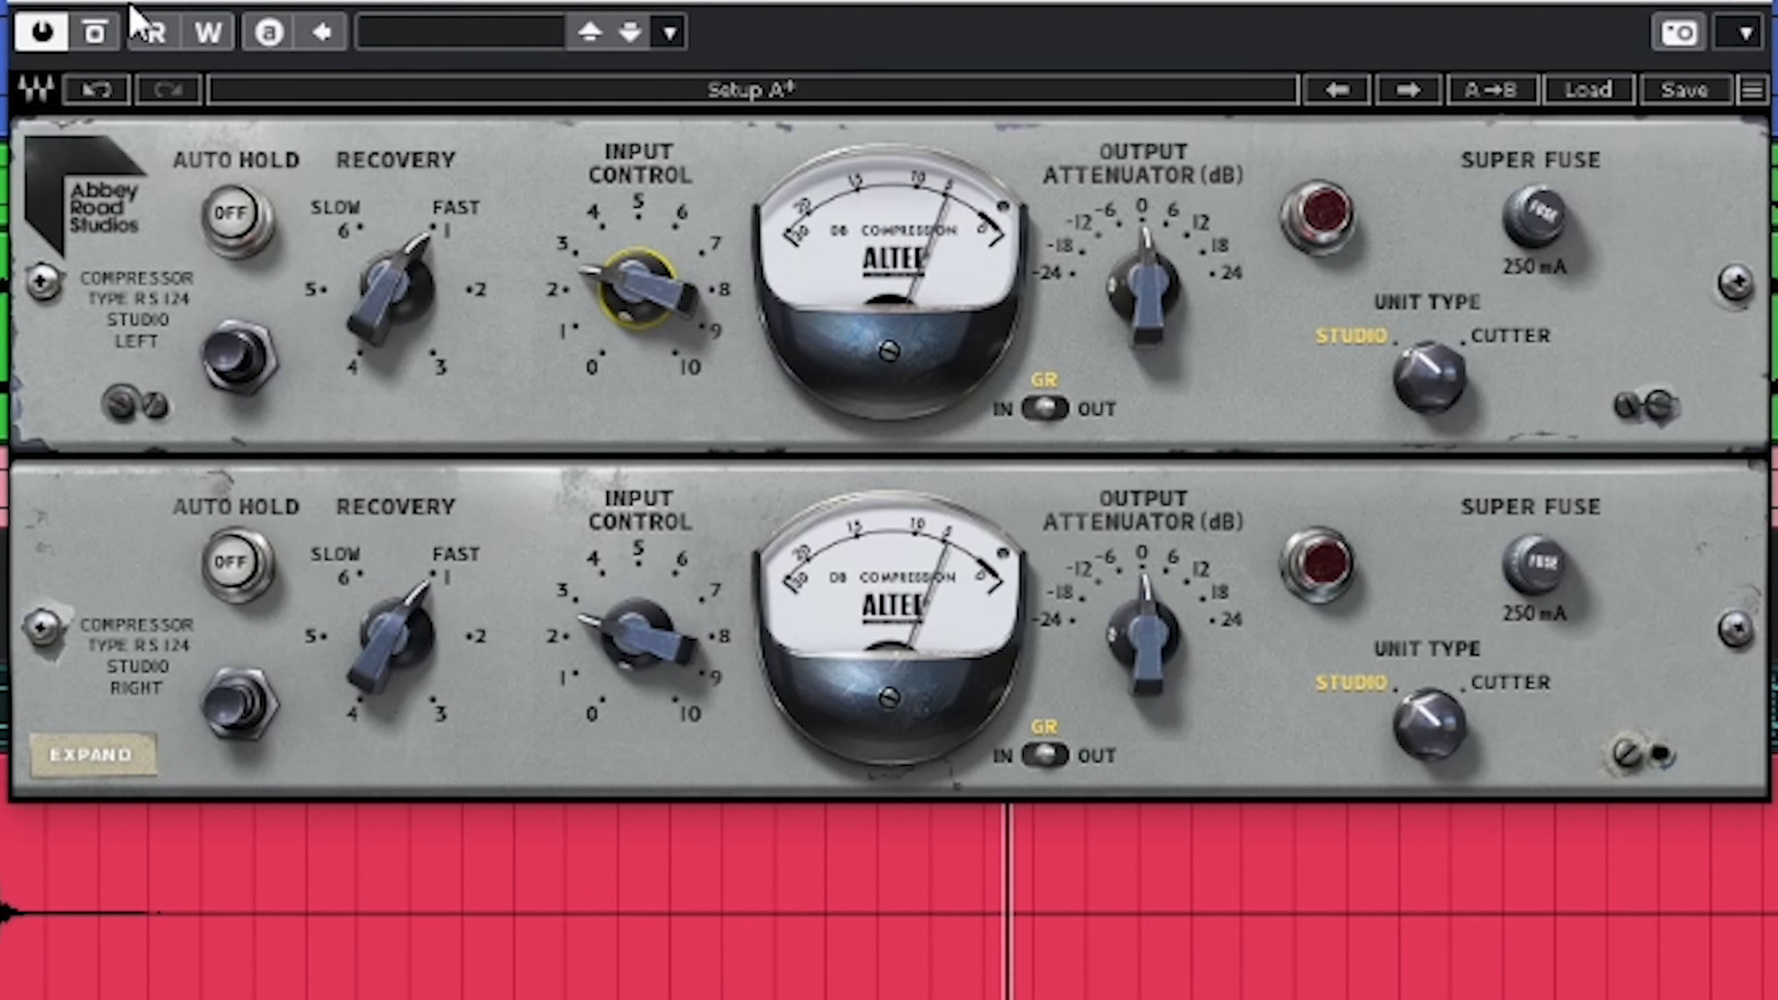
left_click(95, 33)
left_click(96, 33)
left_click_drag(653, 285, 654, 285)
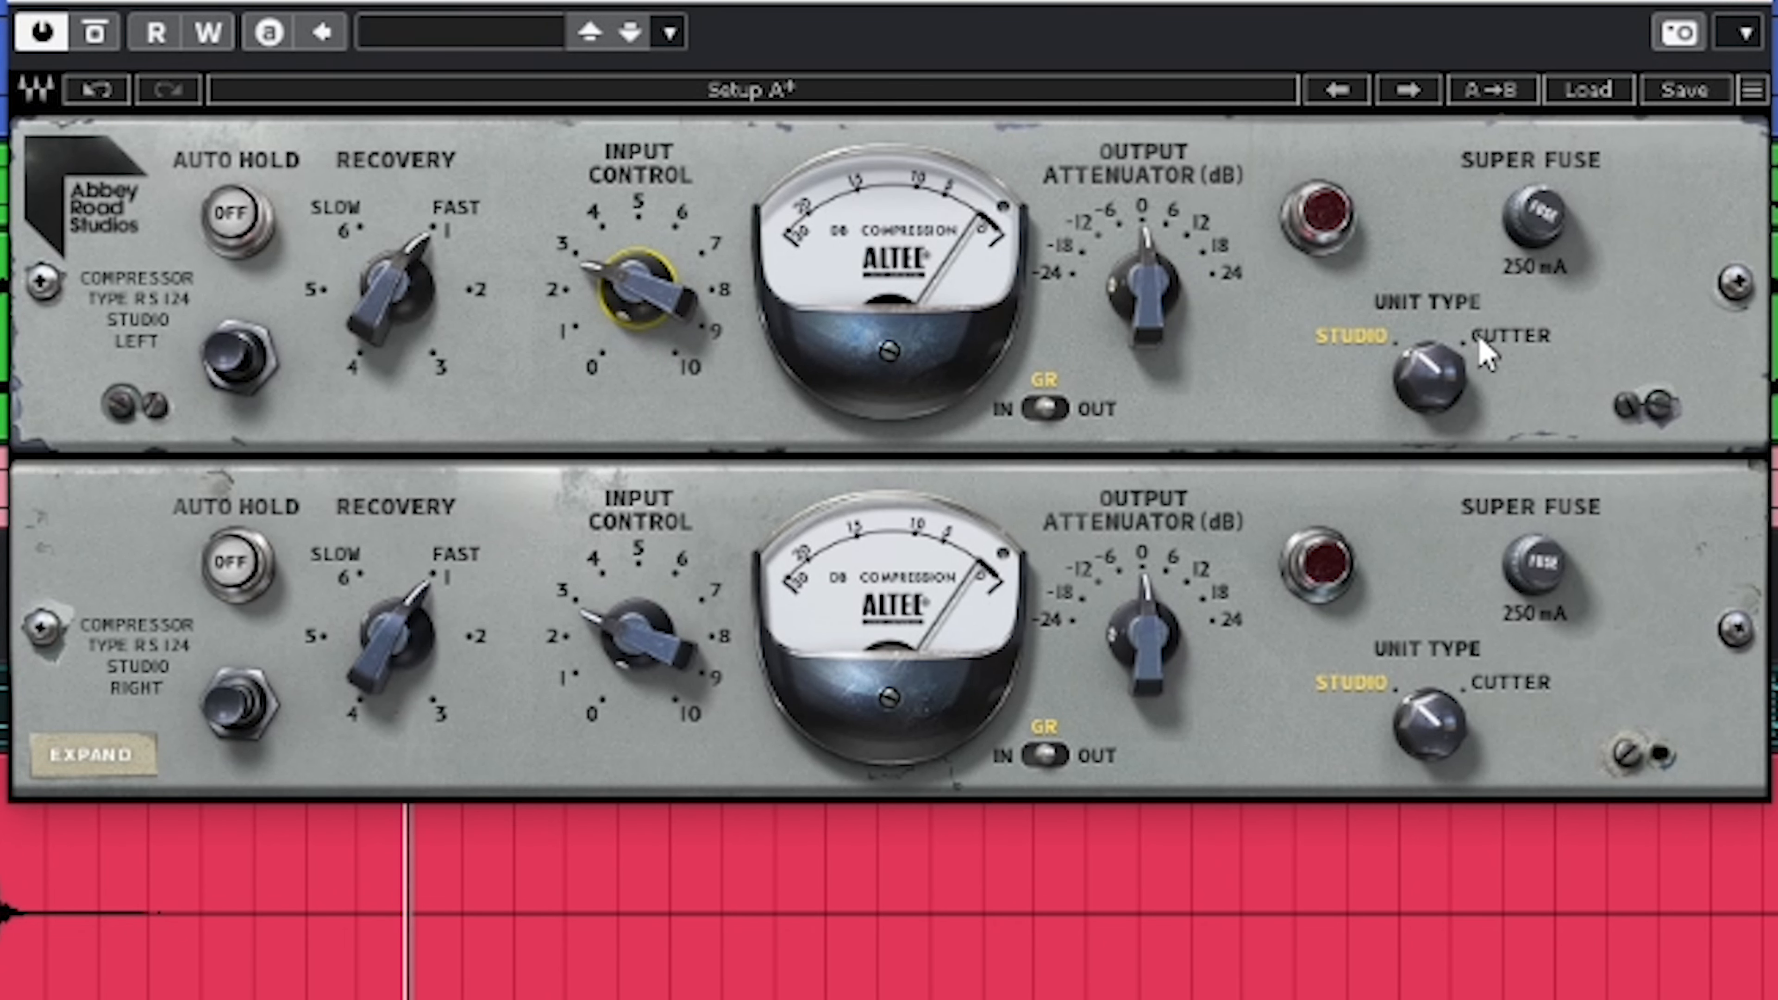
Audition the Cutter unit type on the drum compressor and return it to Studio
left_click(1432, 378)
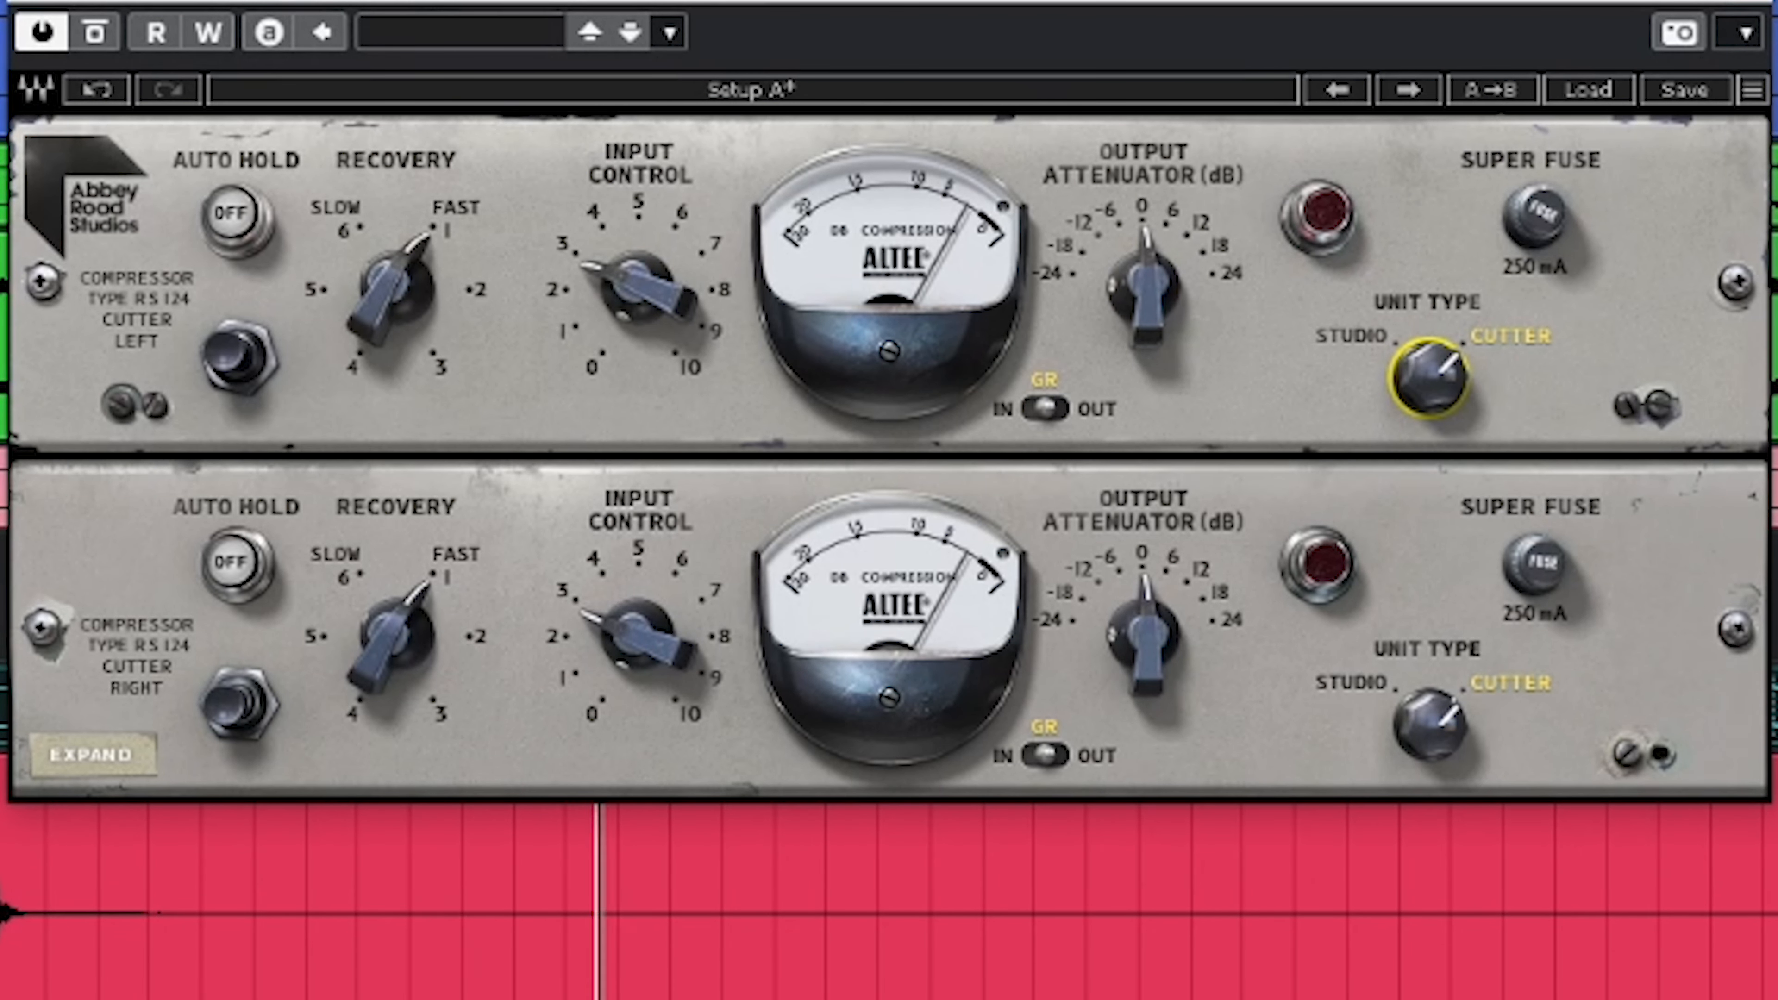
left_click(1438, 358)
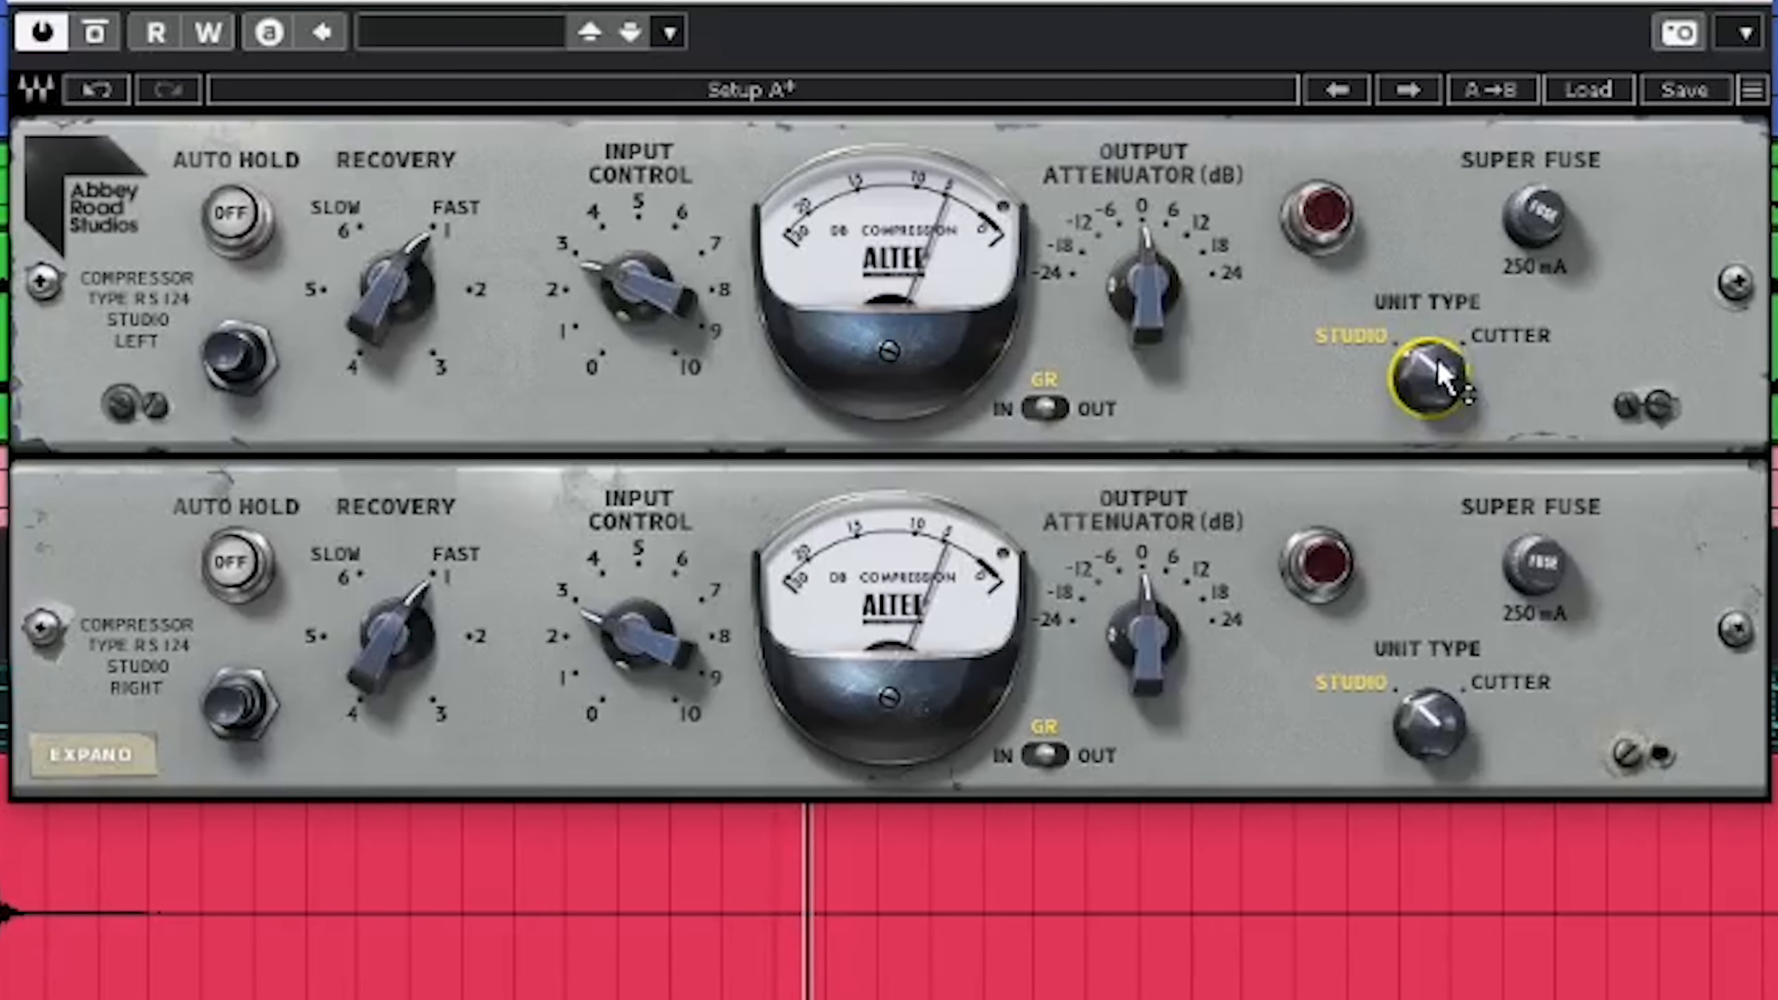
Raise the drum compressor's input control slightly and compare the drums again with the effect bypassed and active
left_click(619, 287)
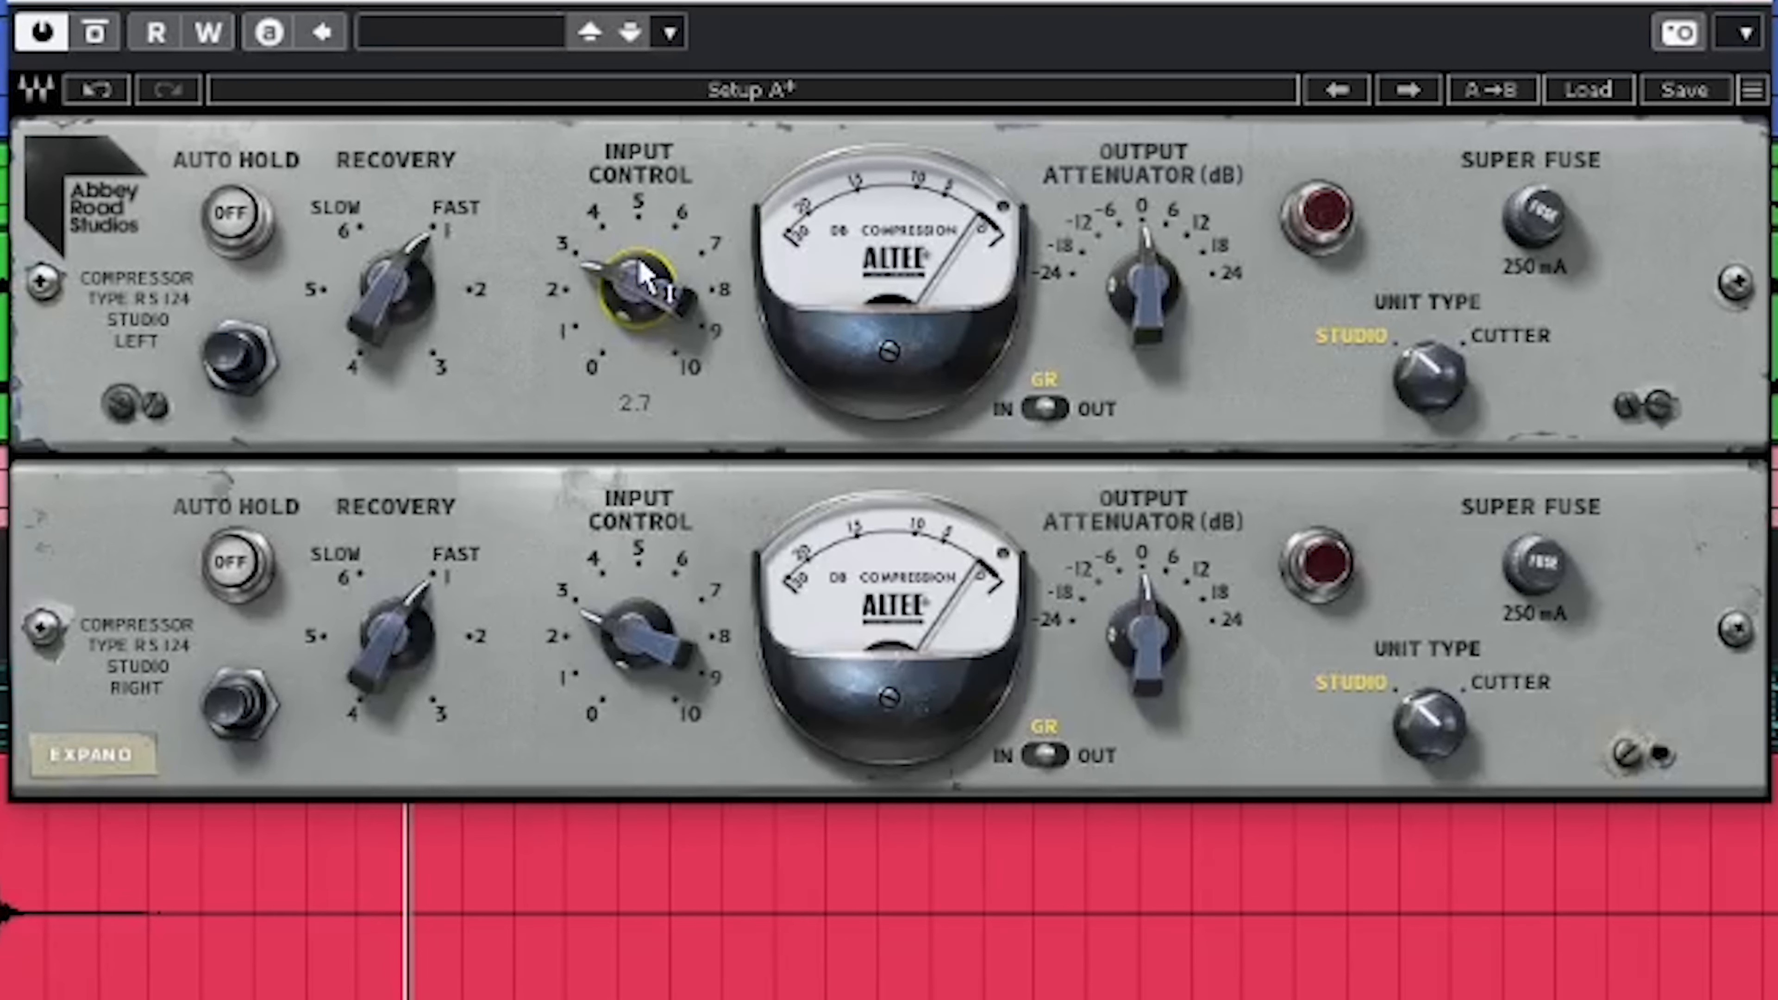
left_click_drag(619, 287, 633, 258)
left_click(94, 33)
left_click(97, 34)
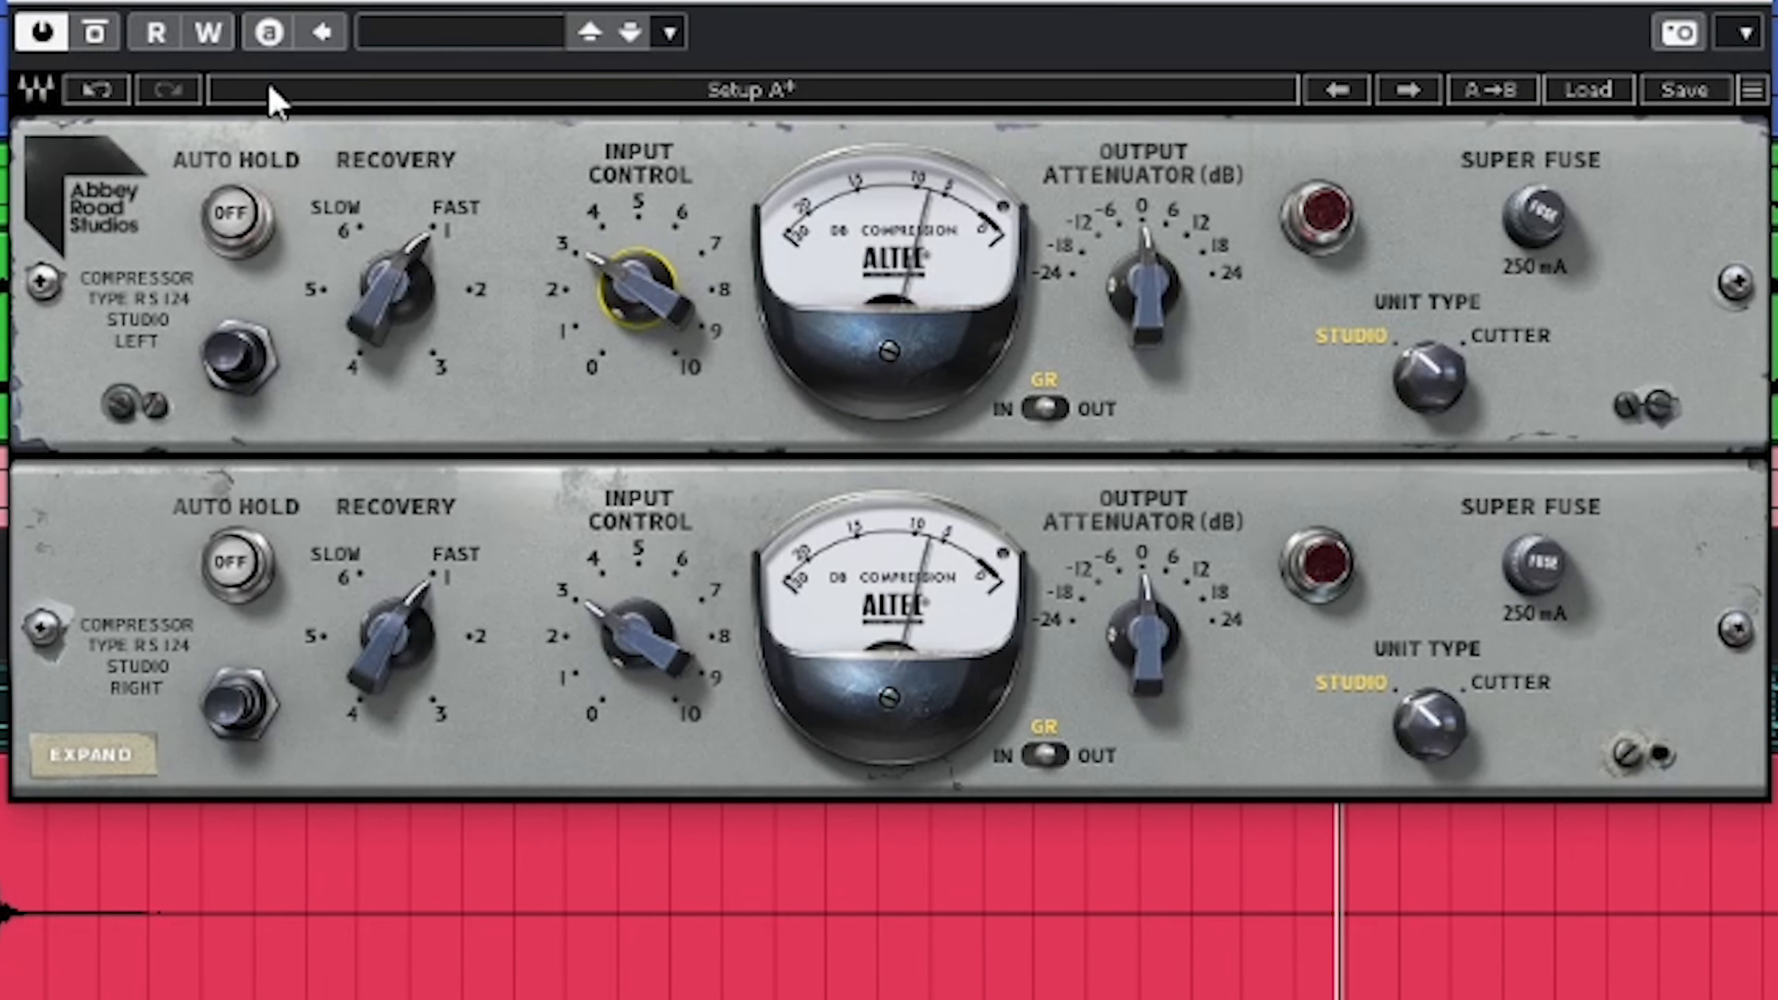
left_click(105, 31)
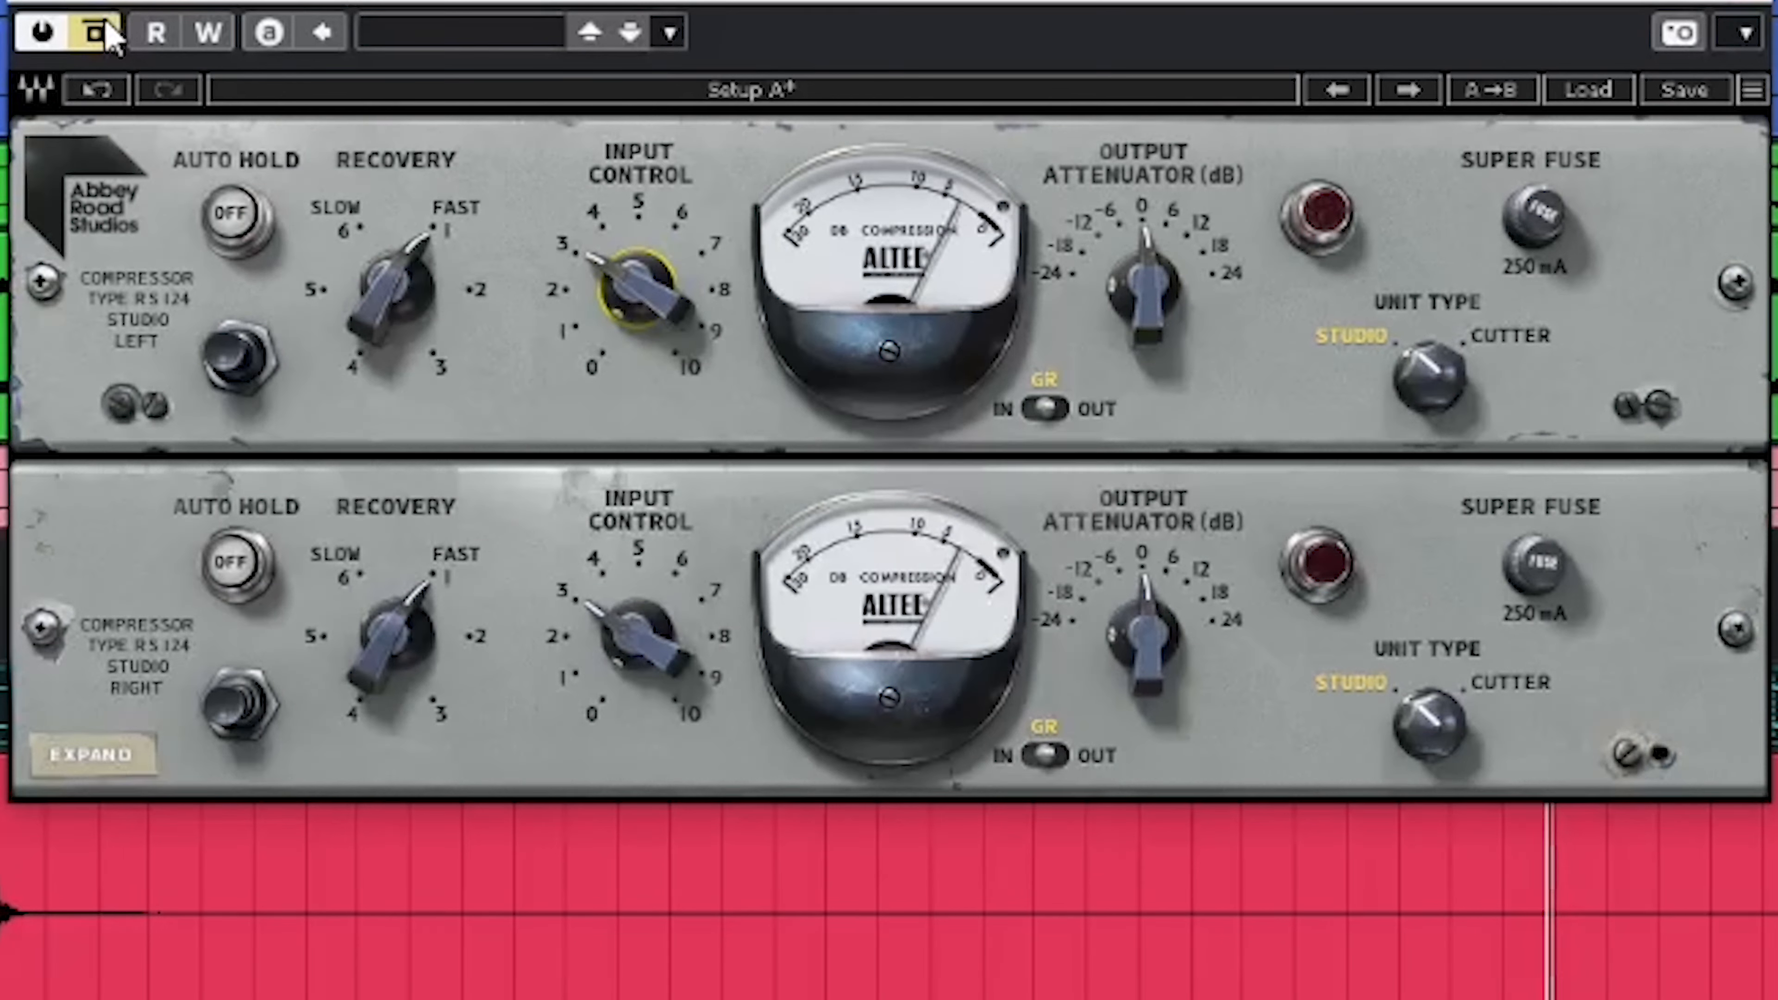
left_click(112, 31)
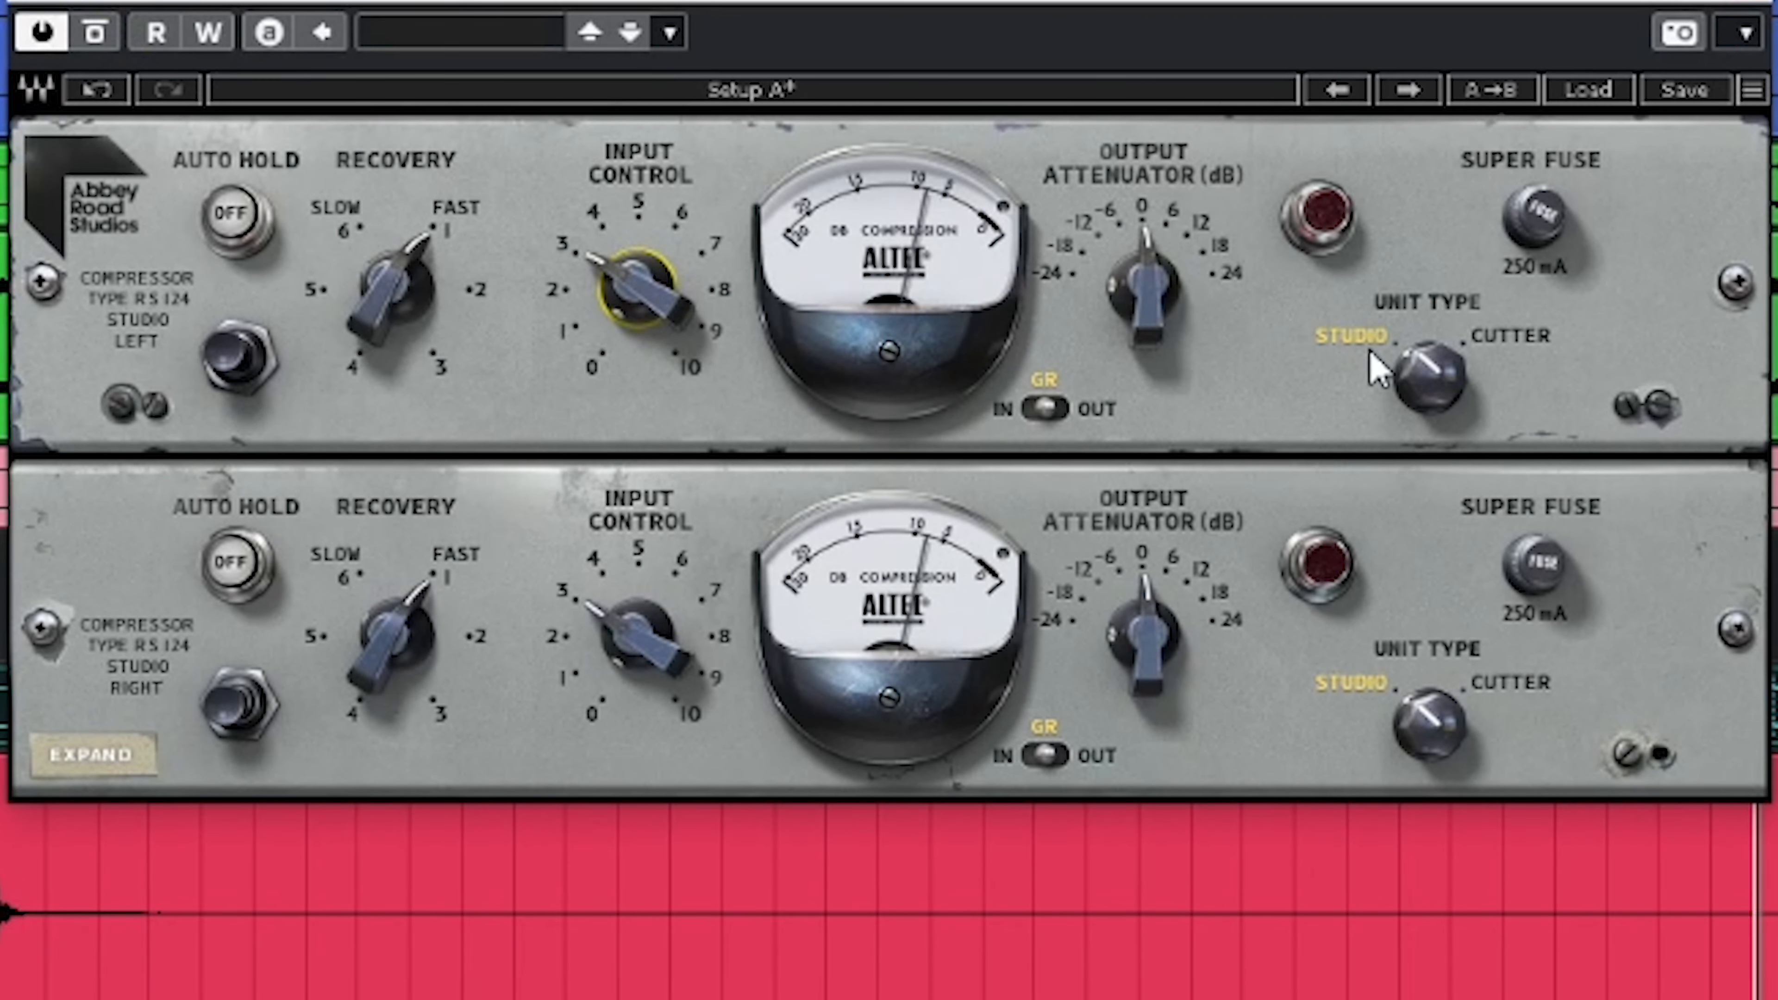
Switch the drum compressor between the Cutter and Studio unit types to compare the two modes
left_click(1463, 390)
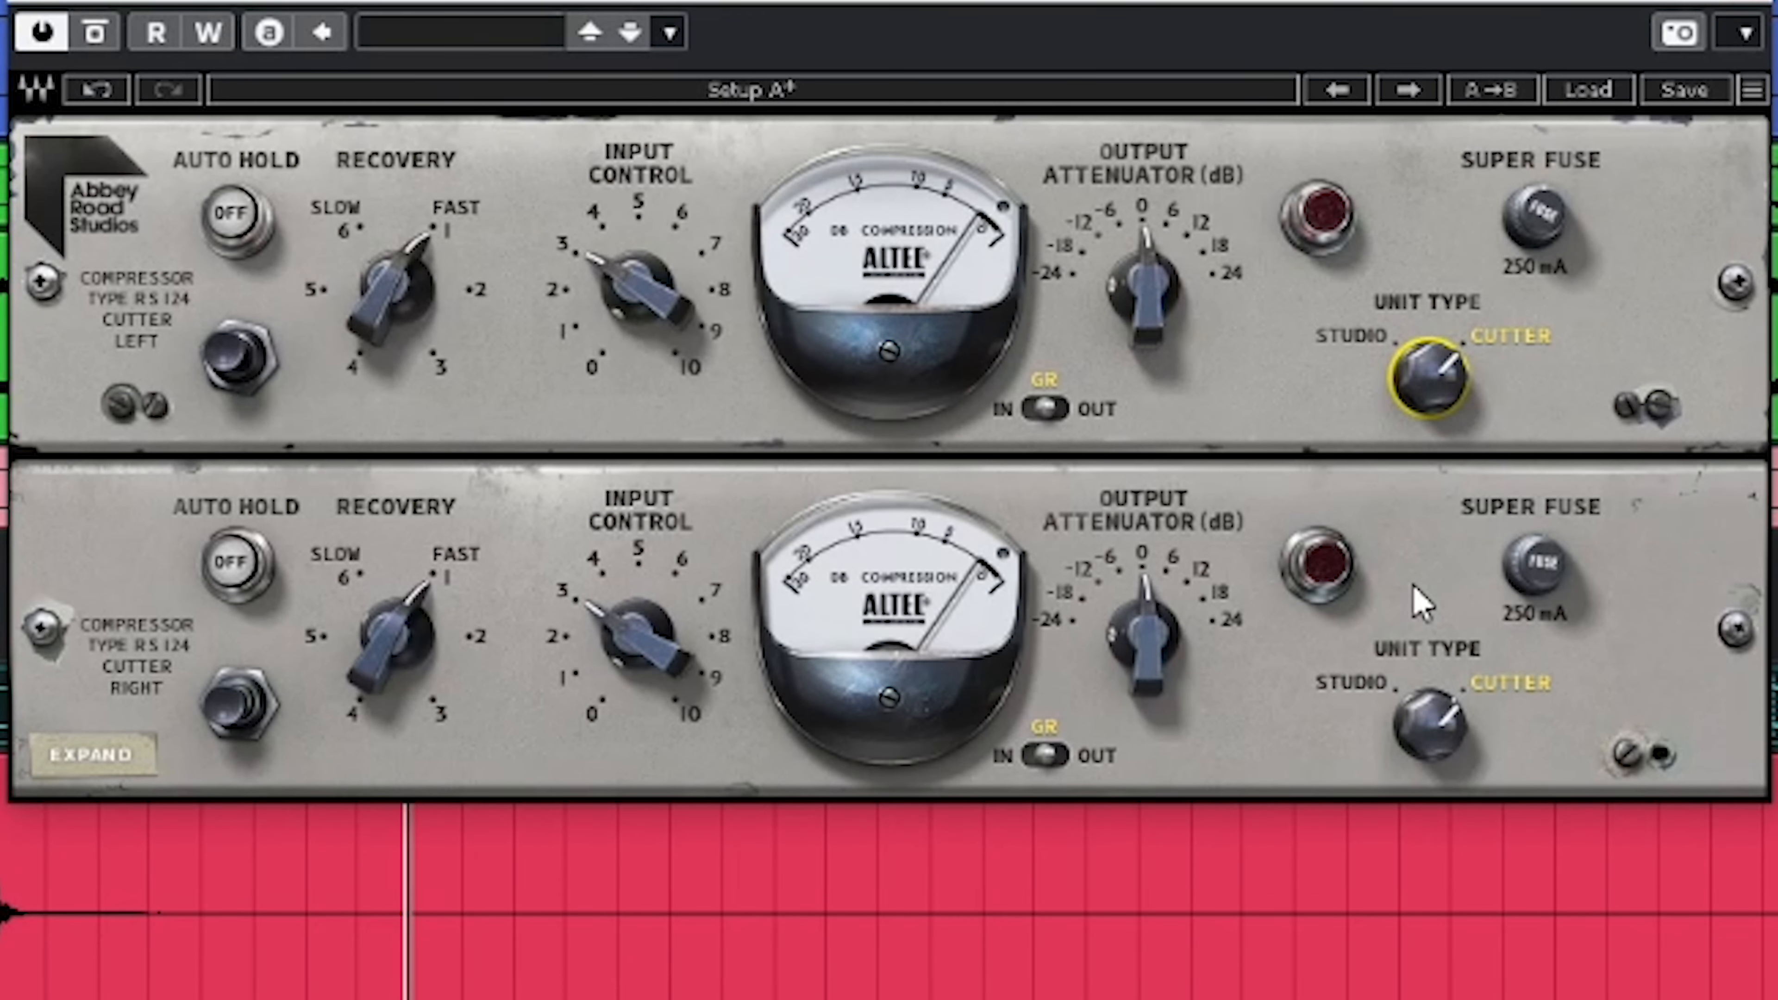
left_click(1422, 384)
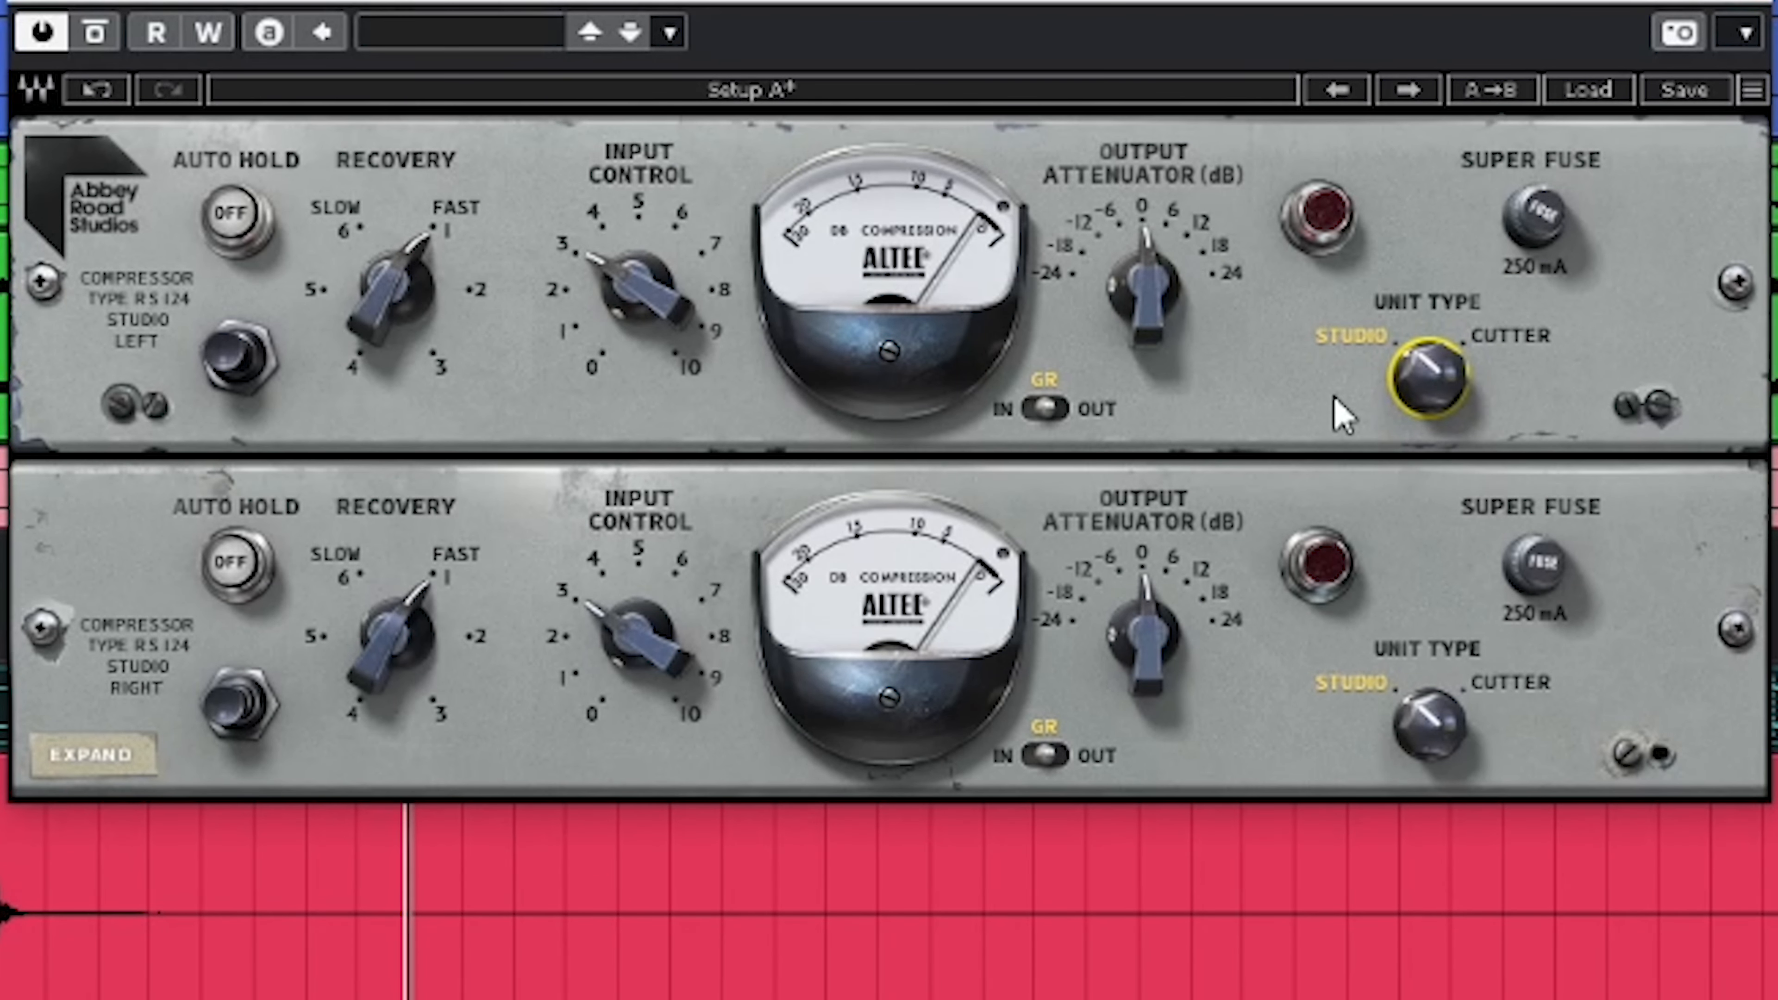
left_click(1429, 404)
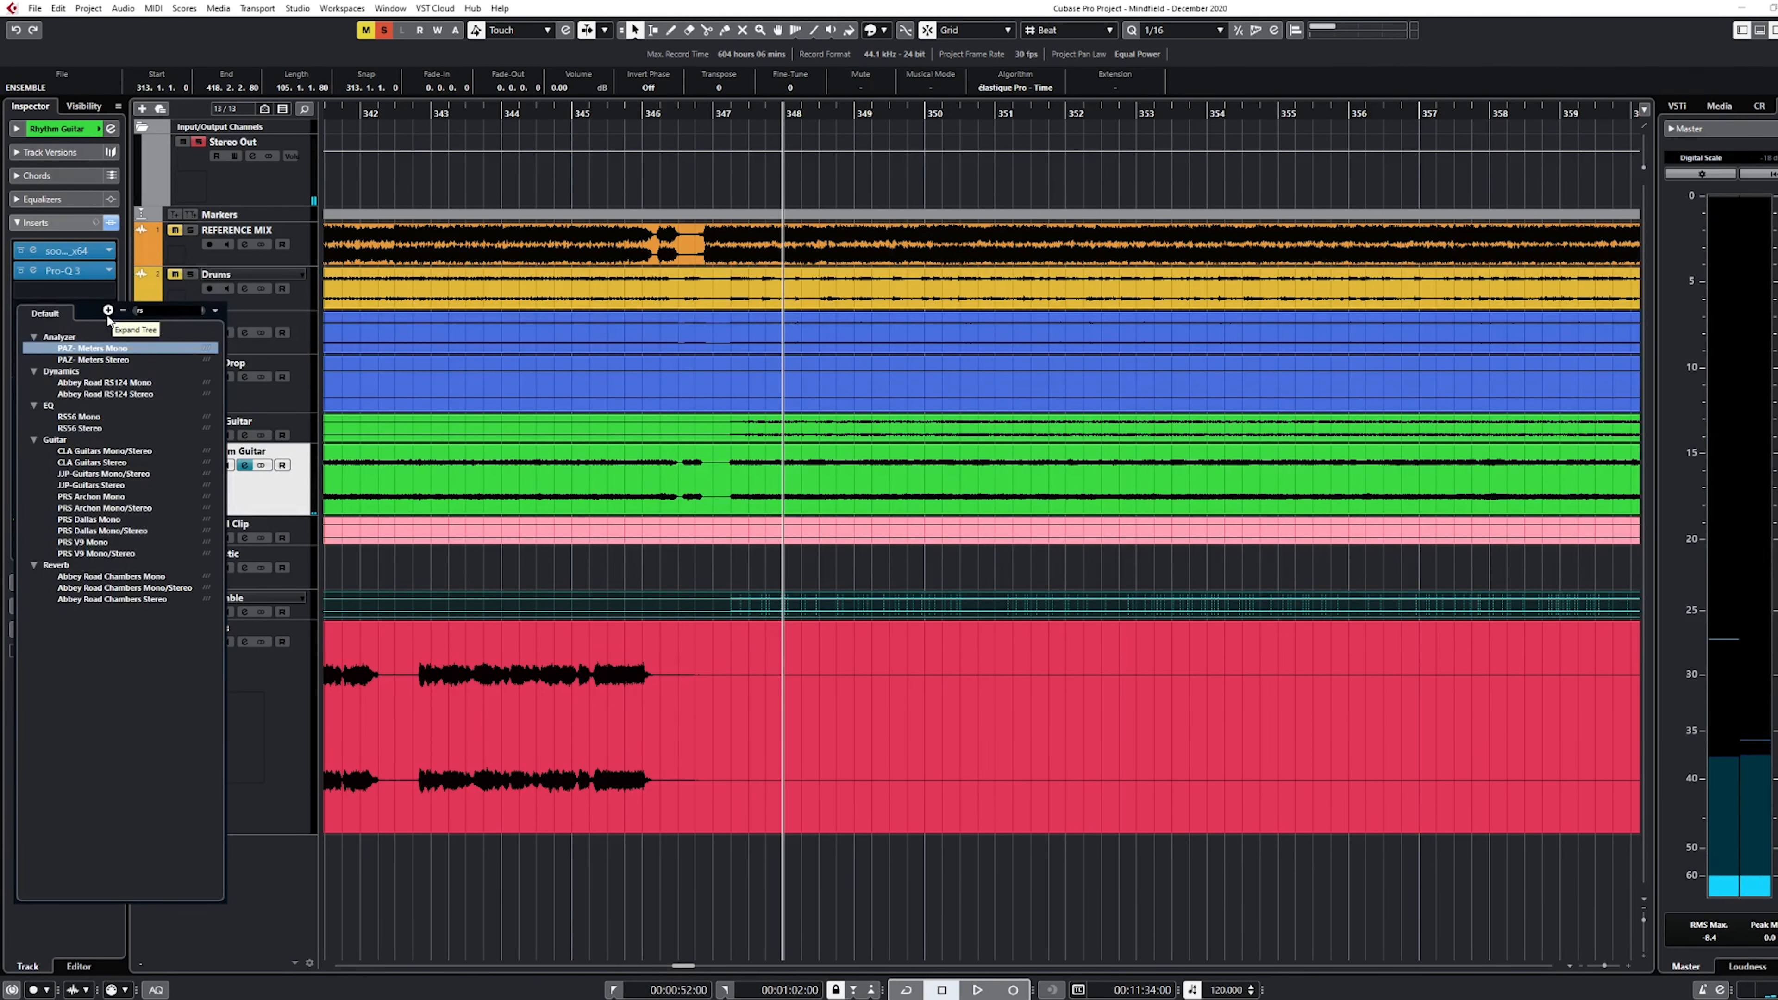
Insert the Abbey Road RS124 Stereo compressor on the Rhythm Guitar track and play the guitars through it
type("24")
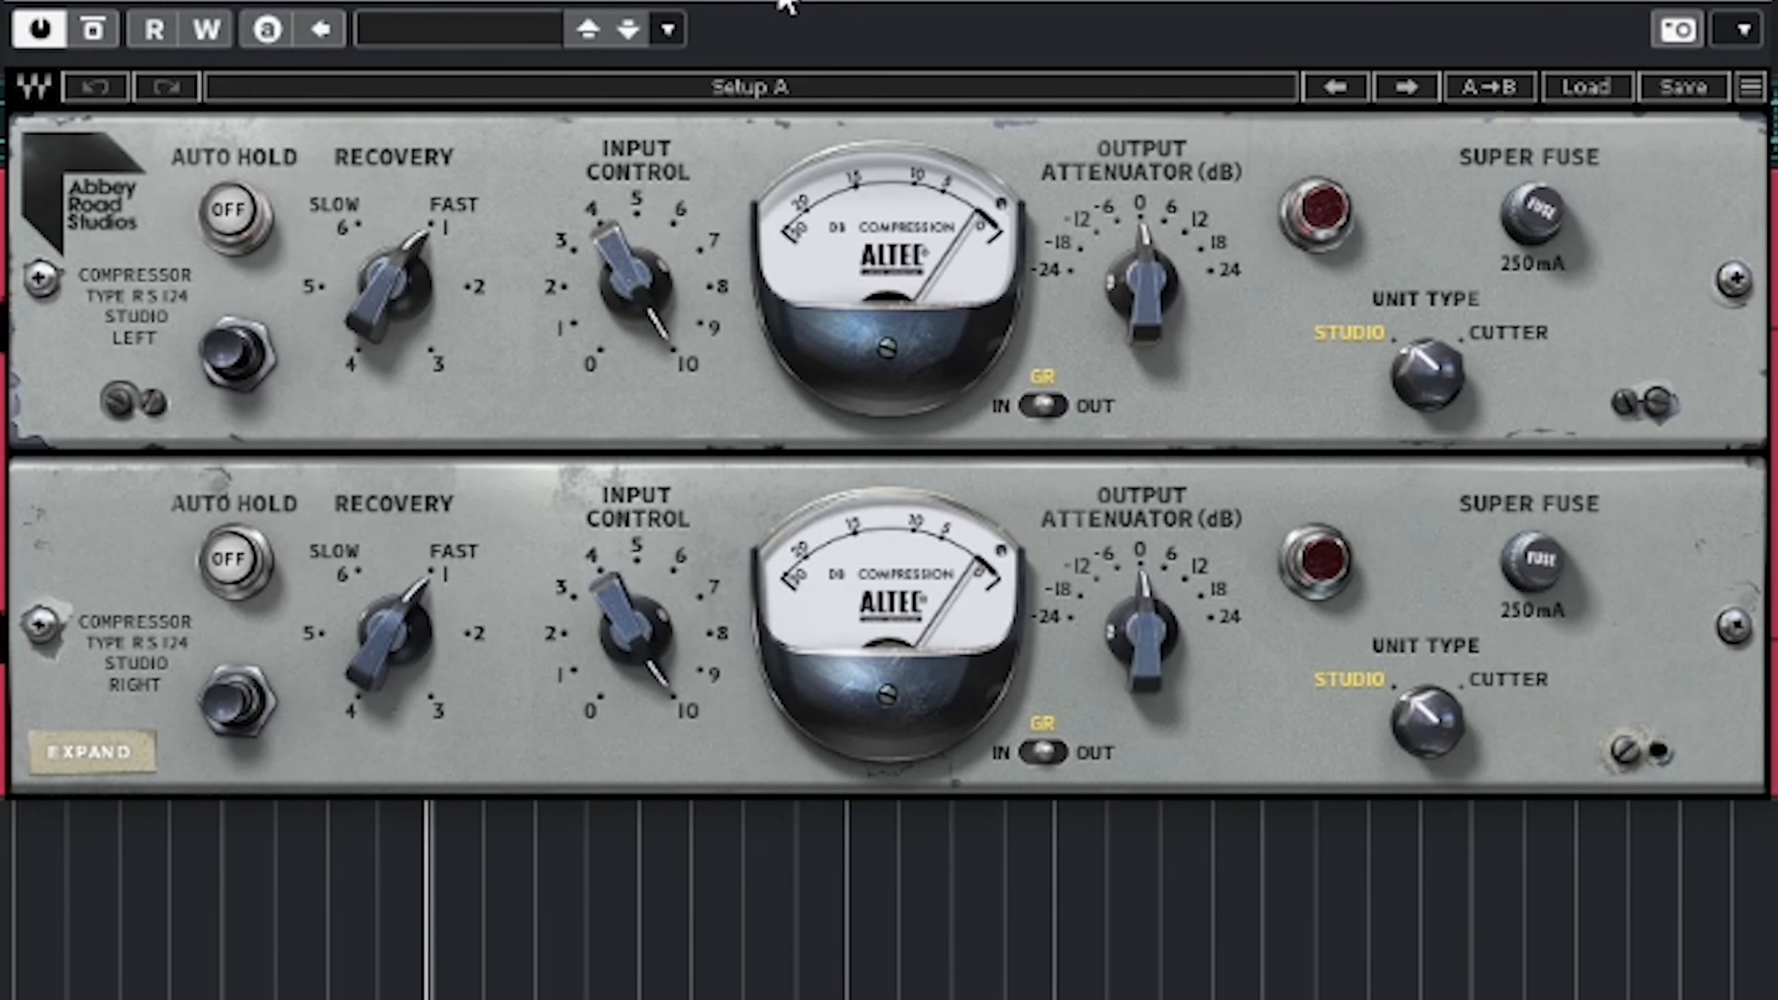
key("space")
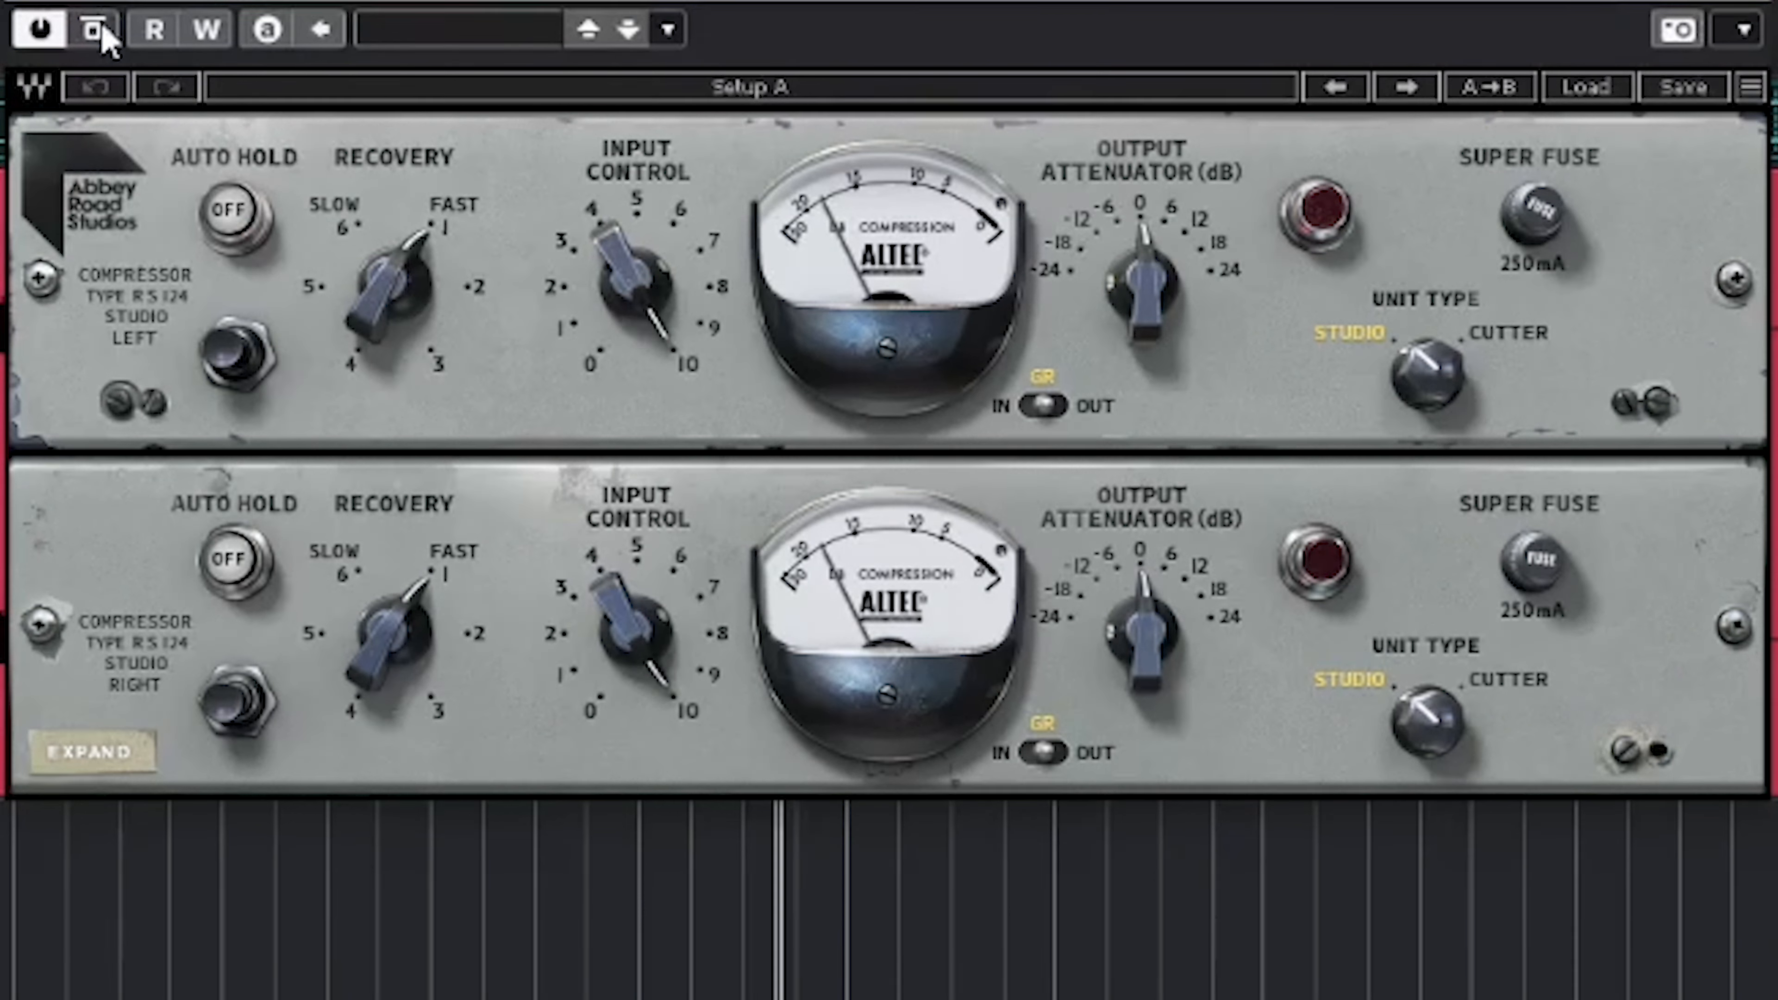
Lower the rhythm guitar compressor's input control to about 6.5 and compare the guitars with the effect bypassed and active
left_click_drag(682, 298, 672, 256)
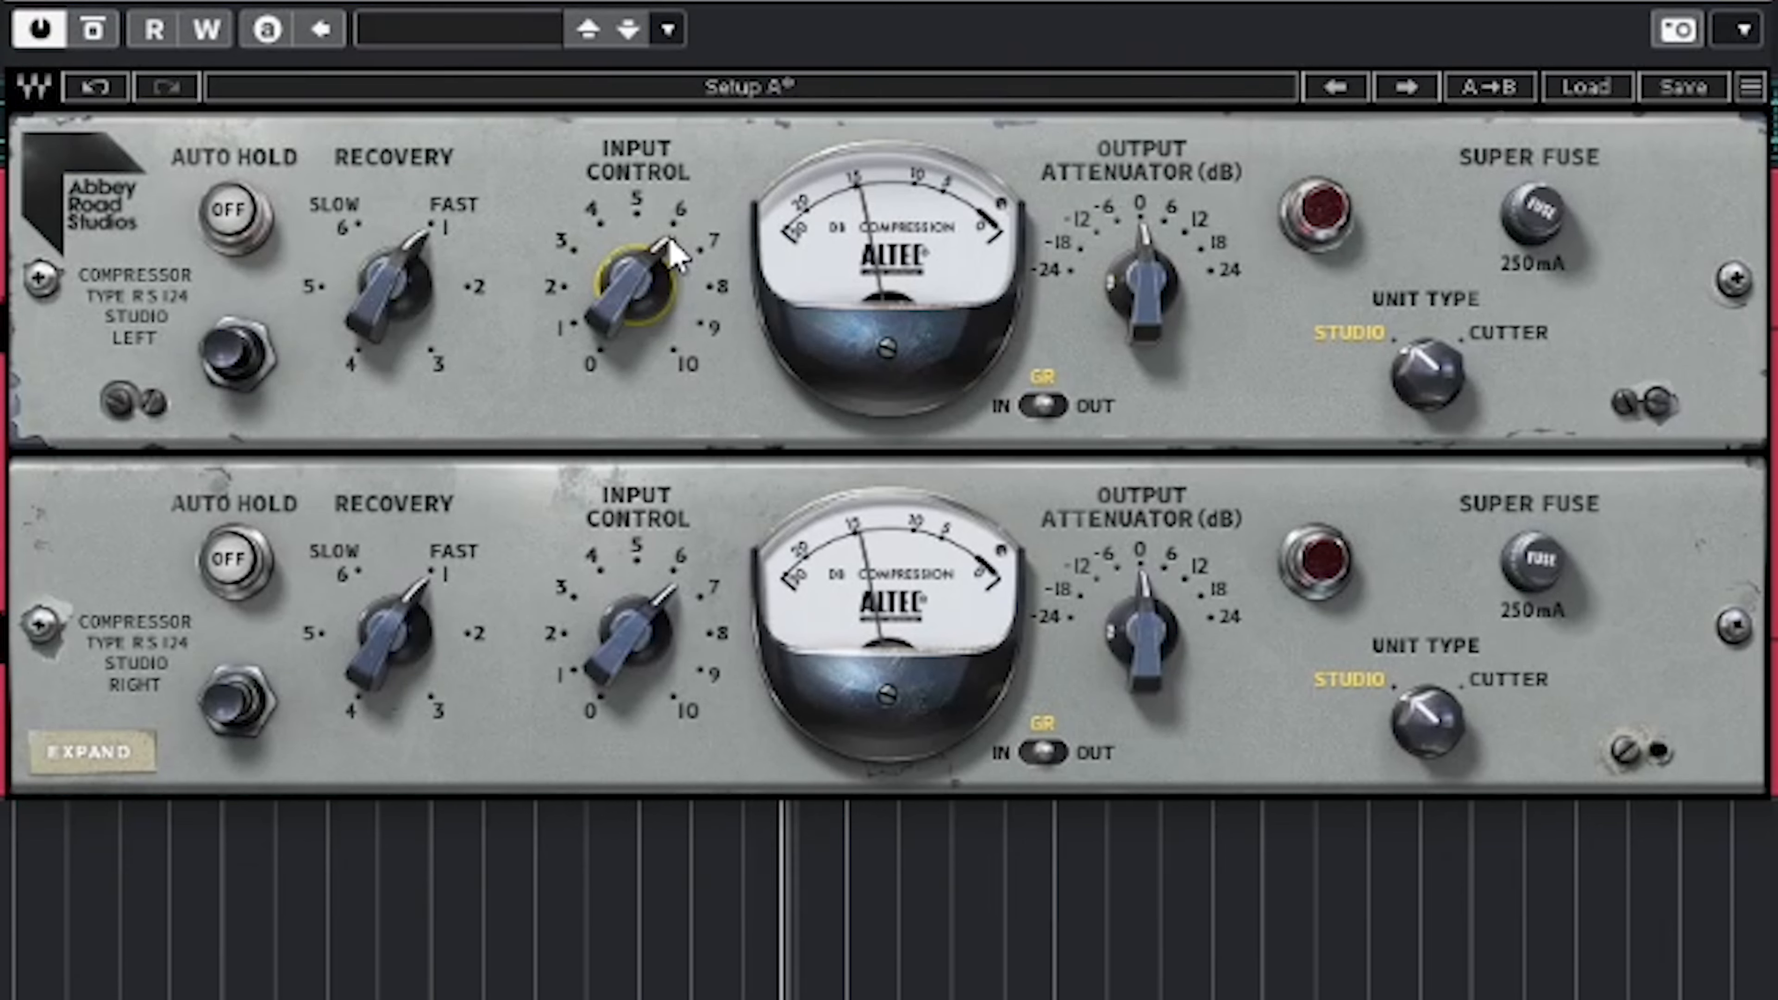
left_click(96, 38)
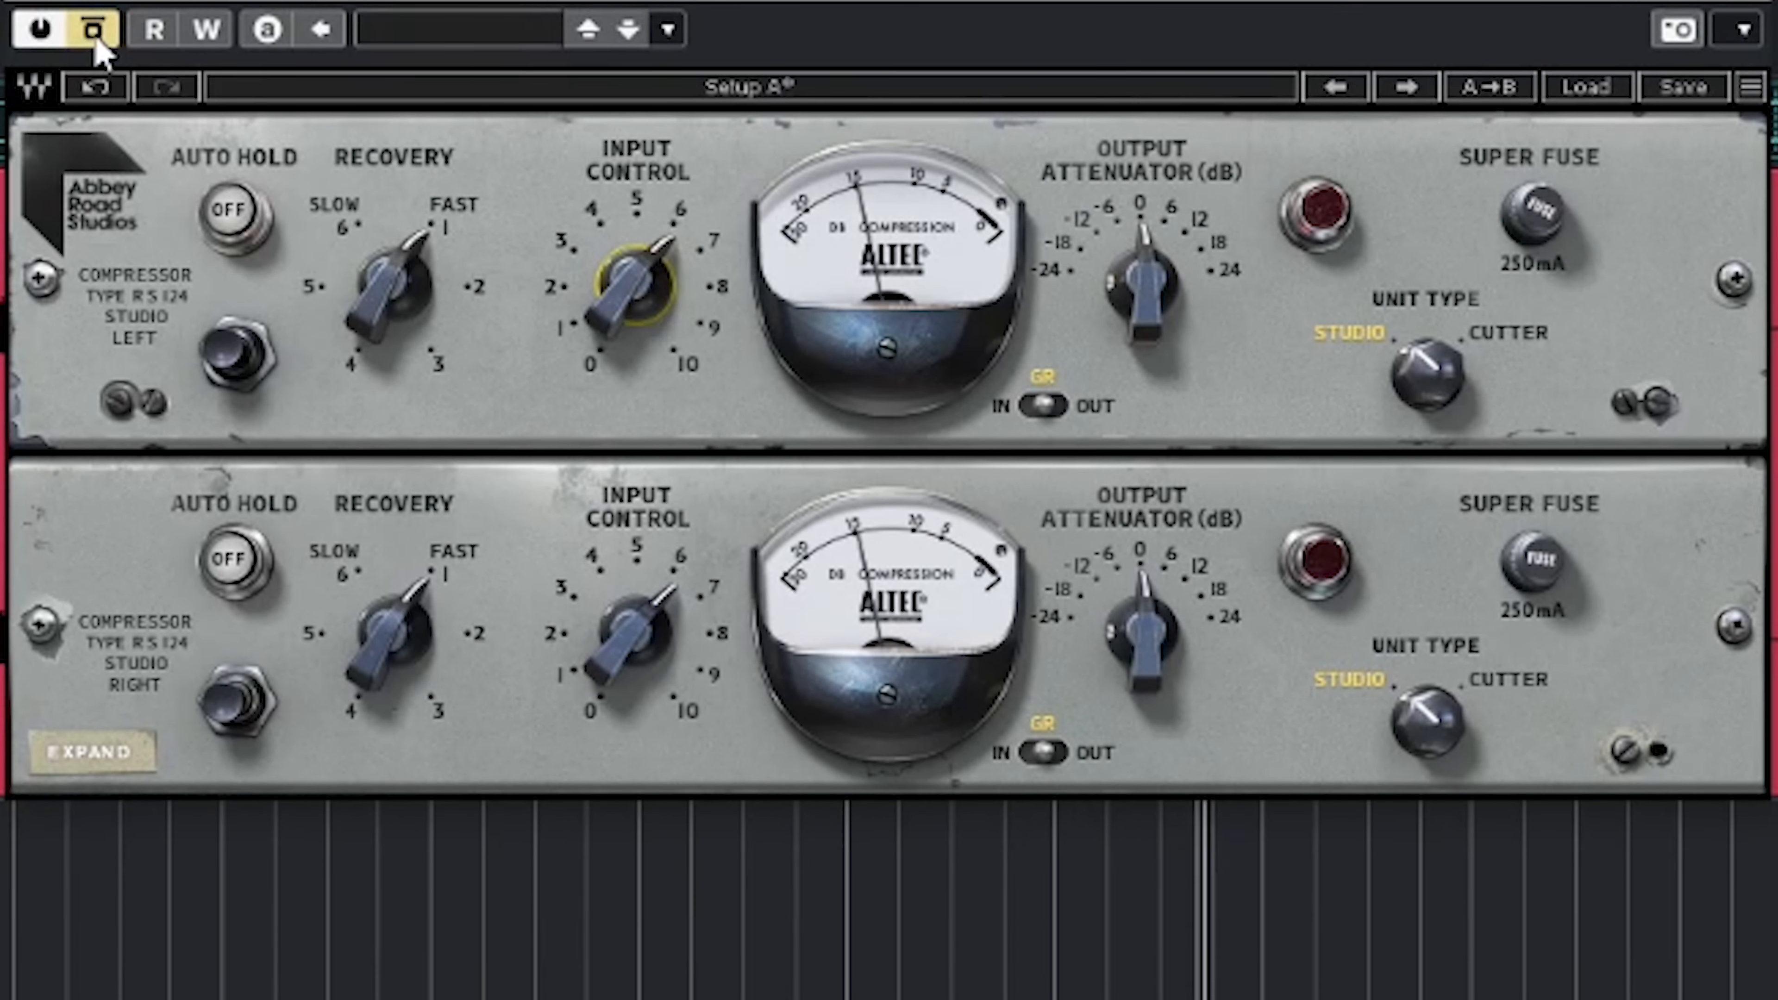
left_click(96, 38)
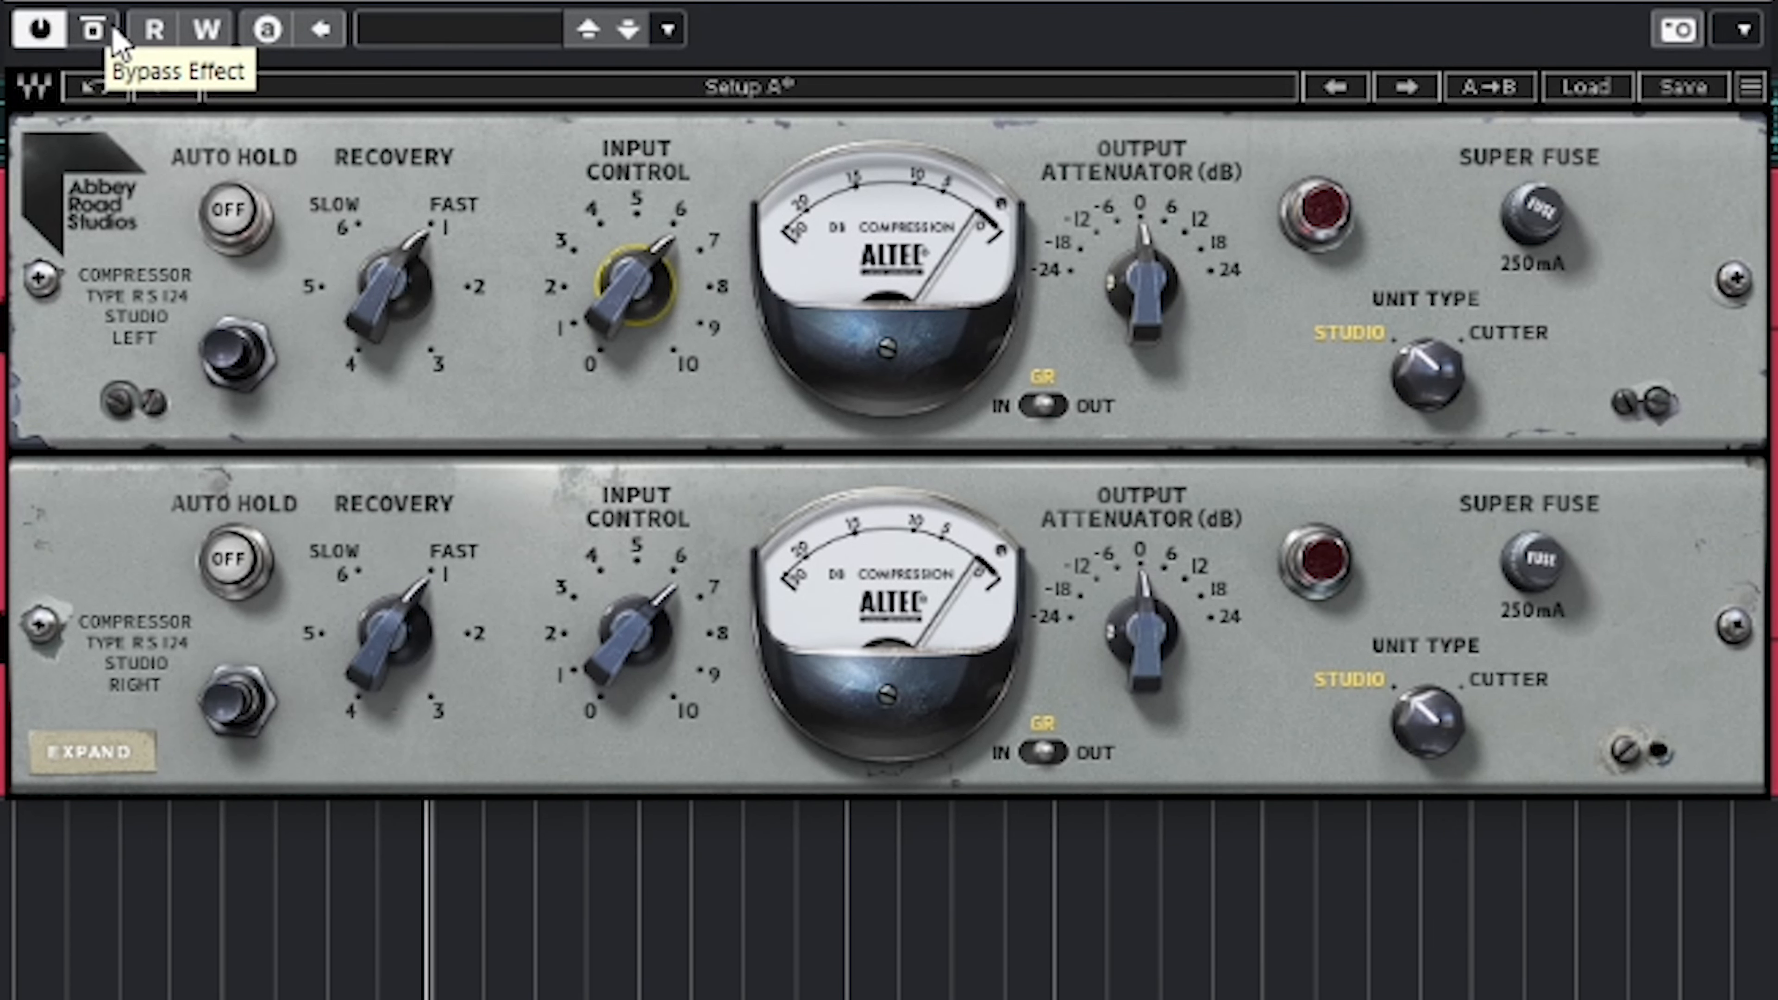
left_click(93, 30)
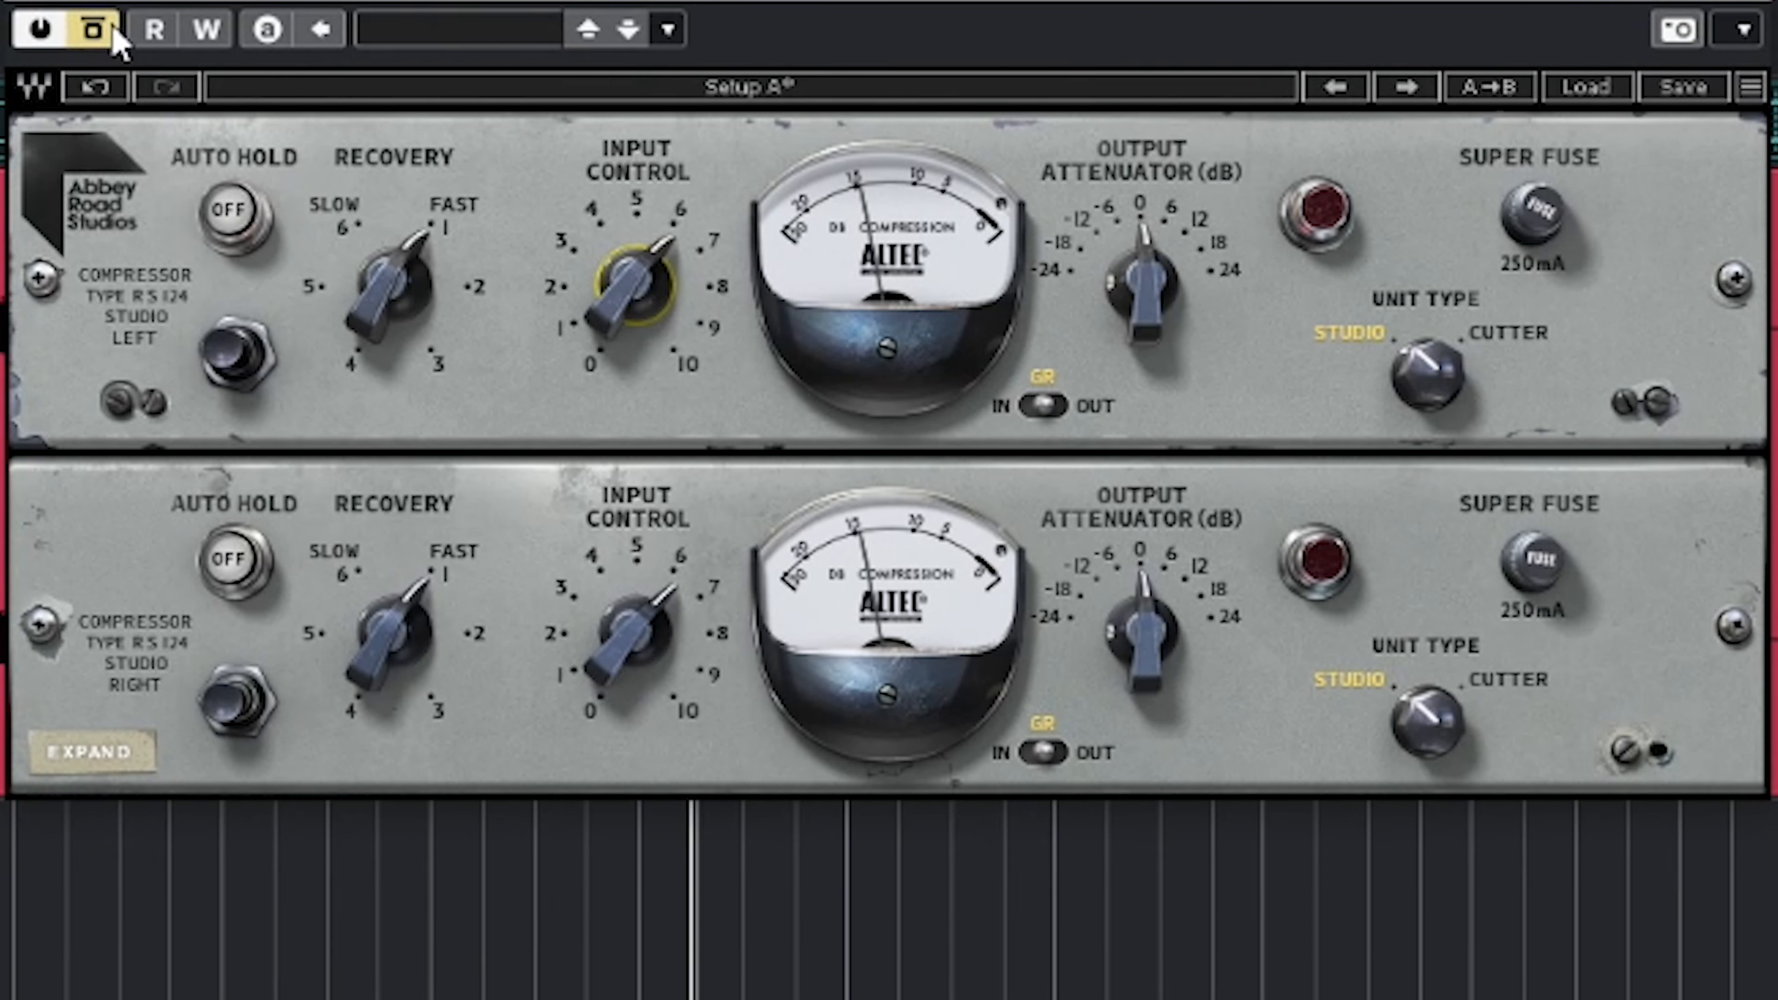
Switch the rhythm guitar compressor back out of bypass
left_click(104, 29)
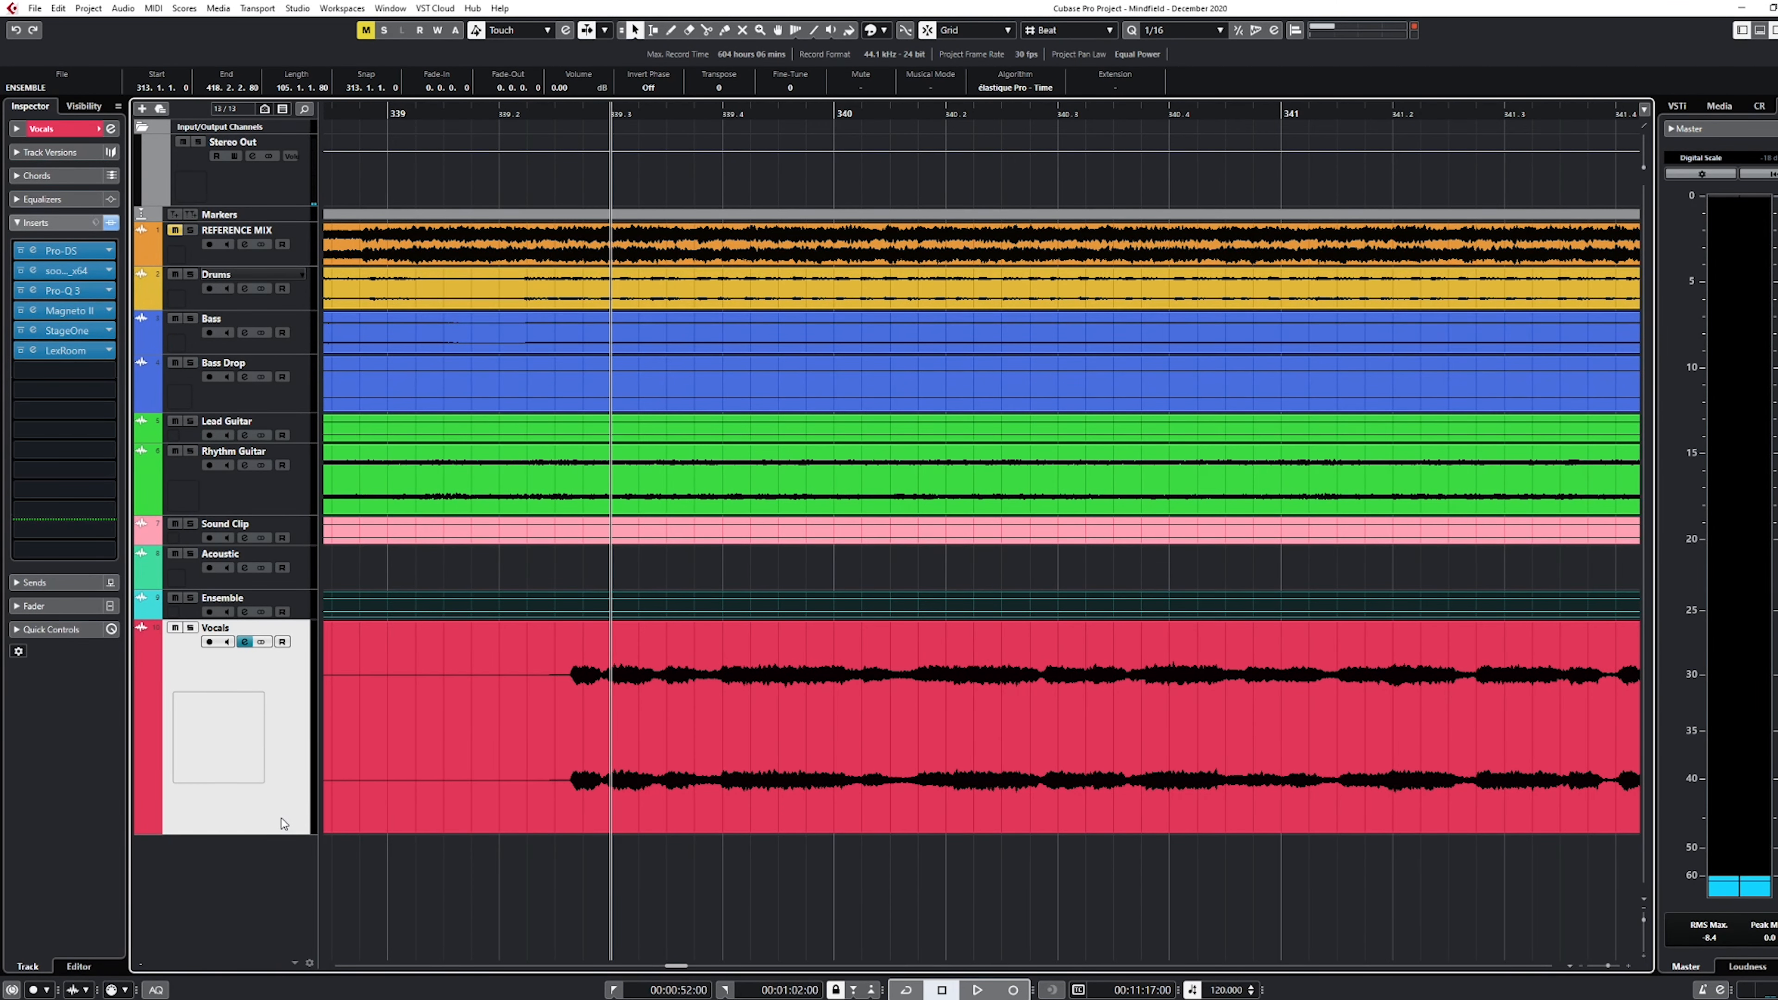
Insert the Abbey Road RS124 Stereo compressor on the Vocals track, ahead of LexRoom
left_click_drag(586, 107, 562, 123)
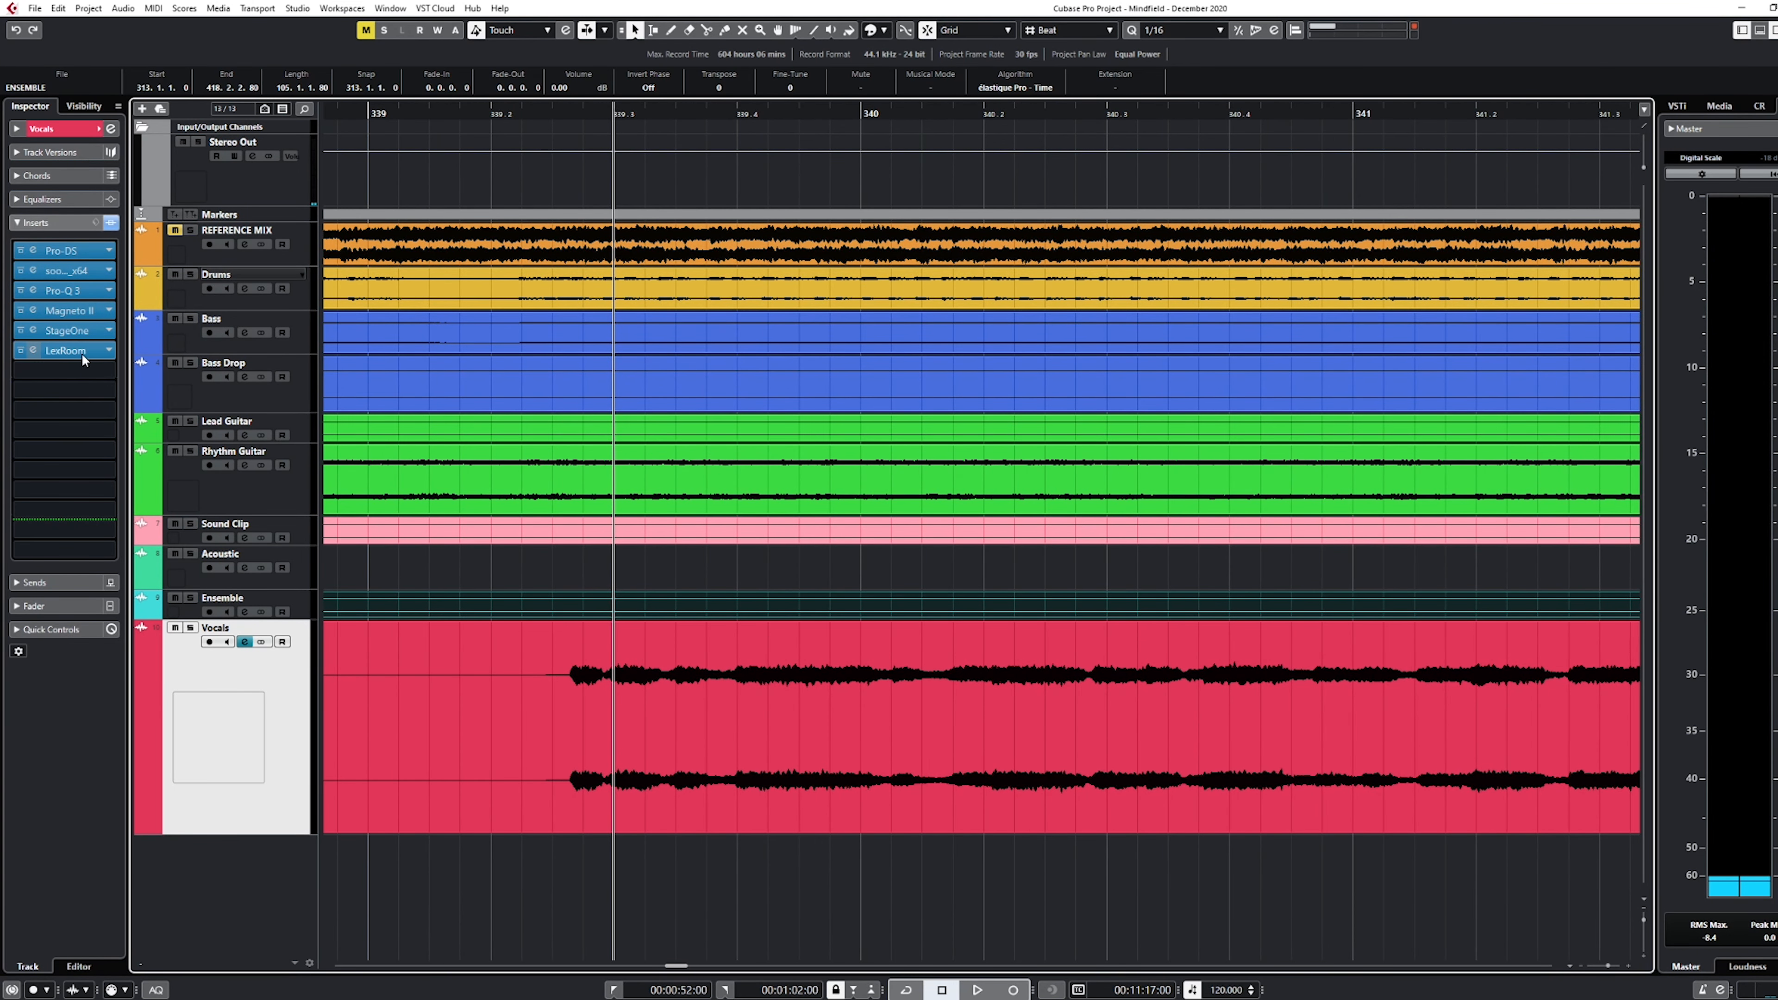
left_click(108, 350)
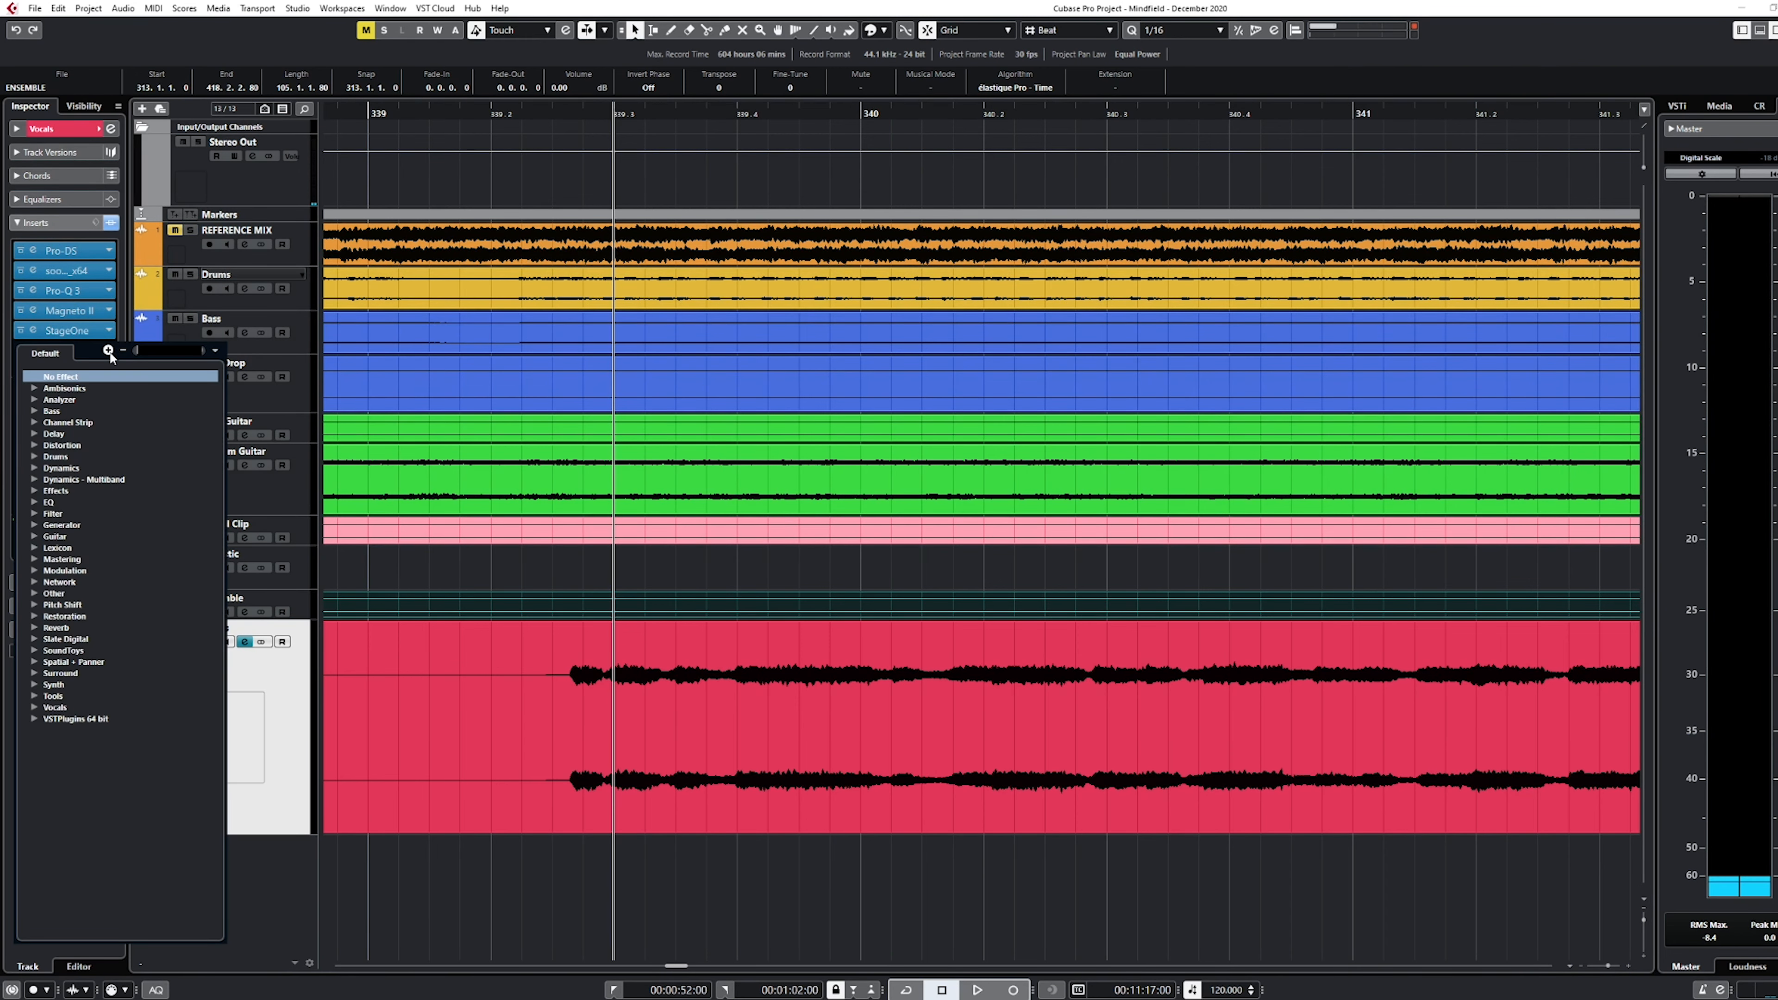
type("rs124")
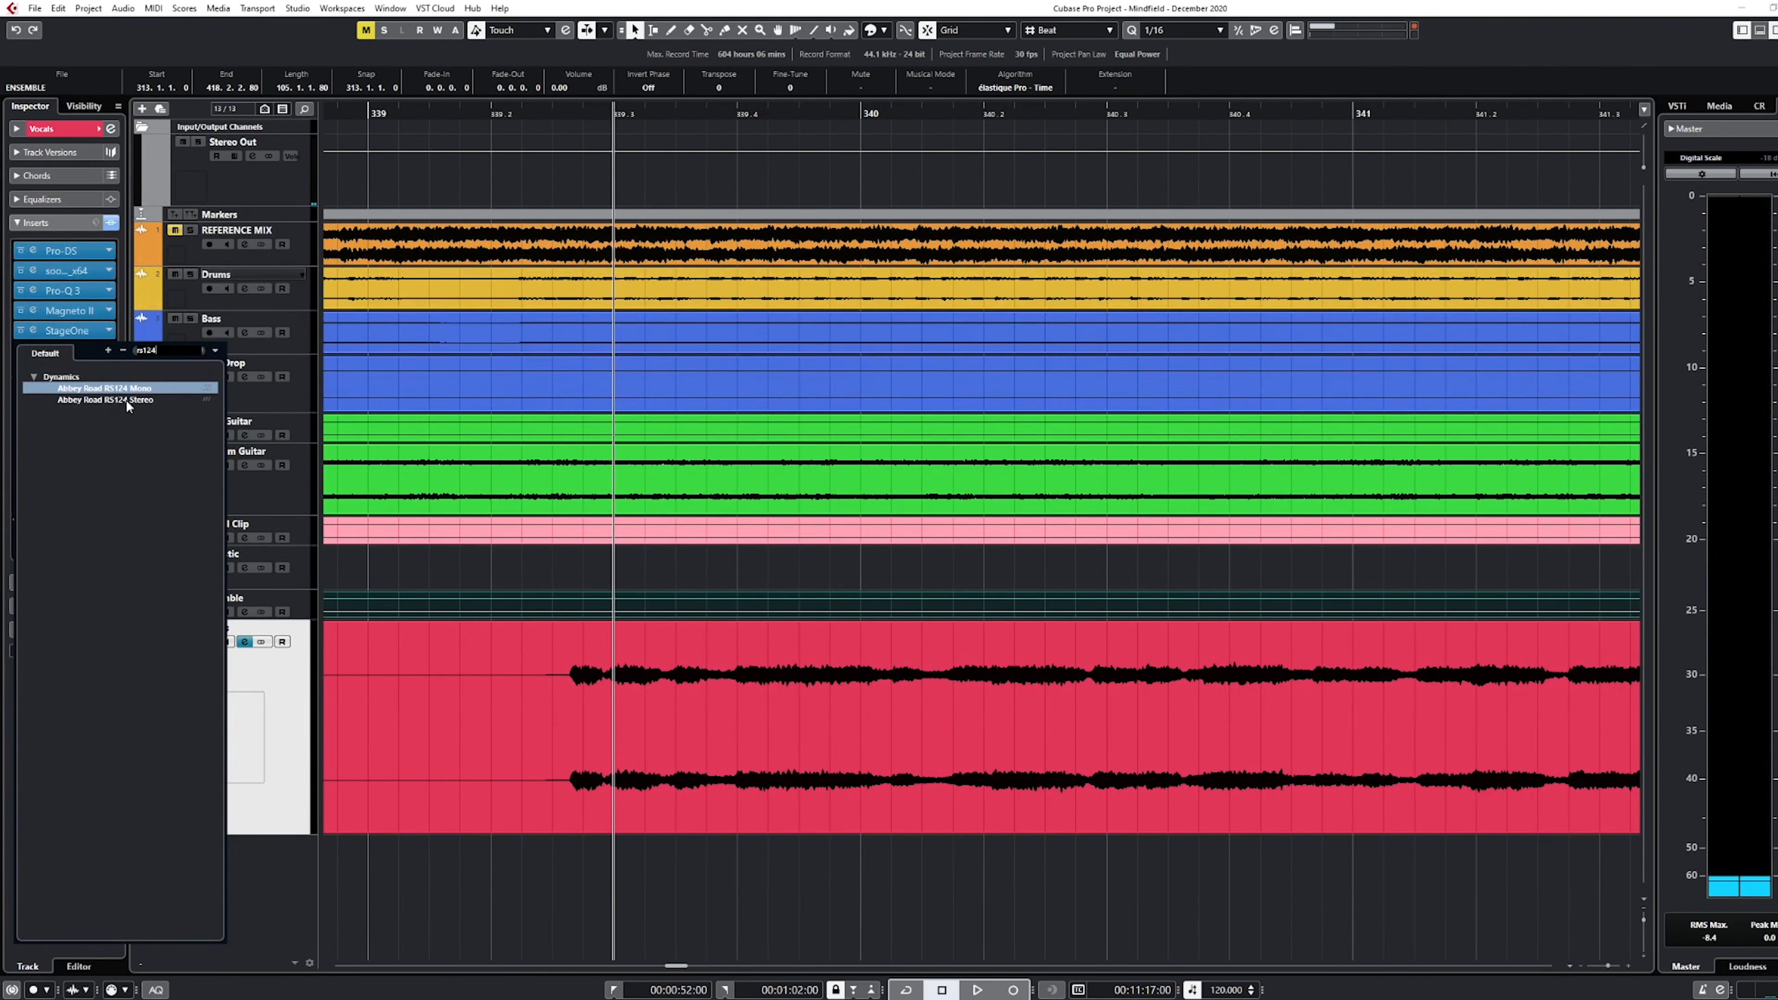
left_click(128, 400)
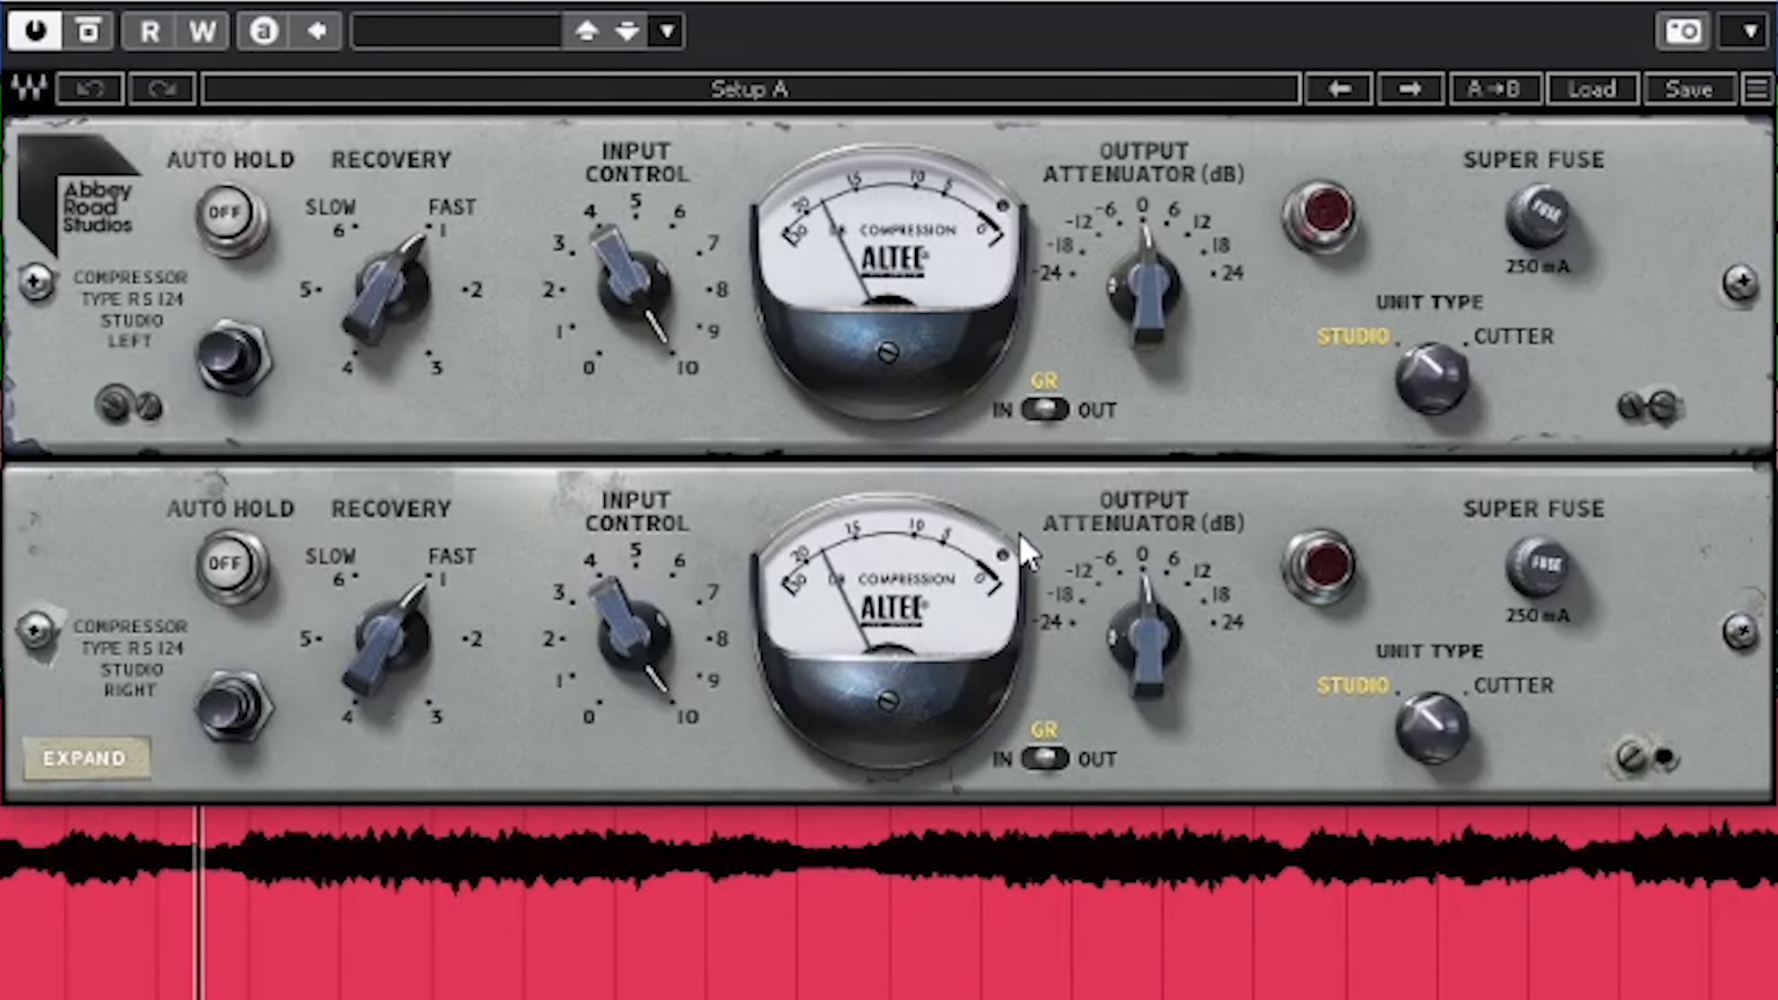
Play the first phrase of the vocals repeatedly and compare it with the compressor bypassed and active
left_click(90, 32)
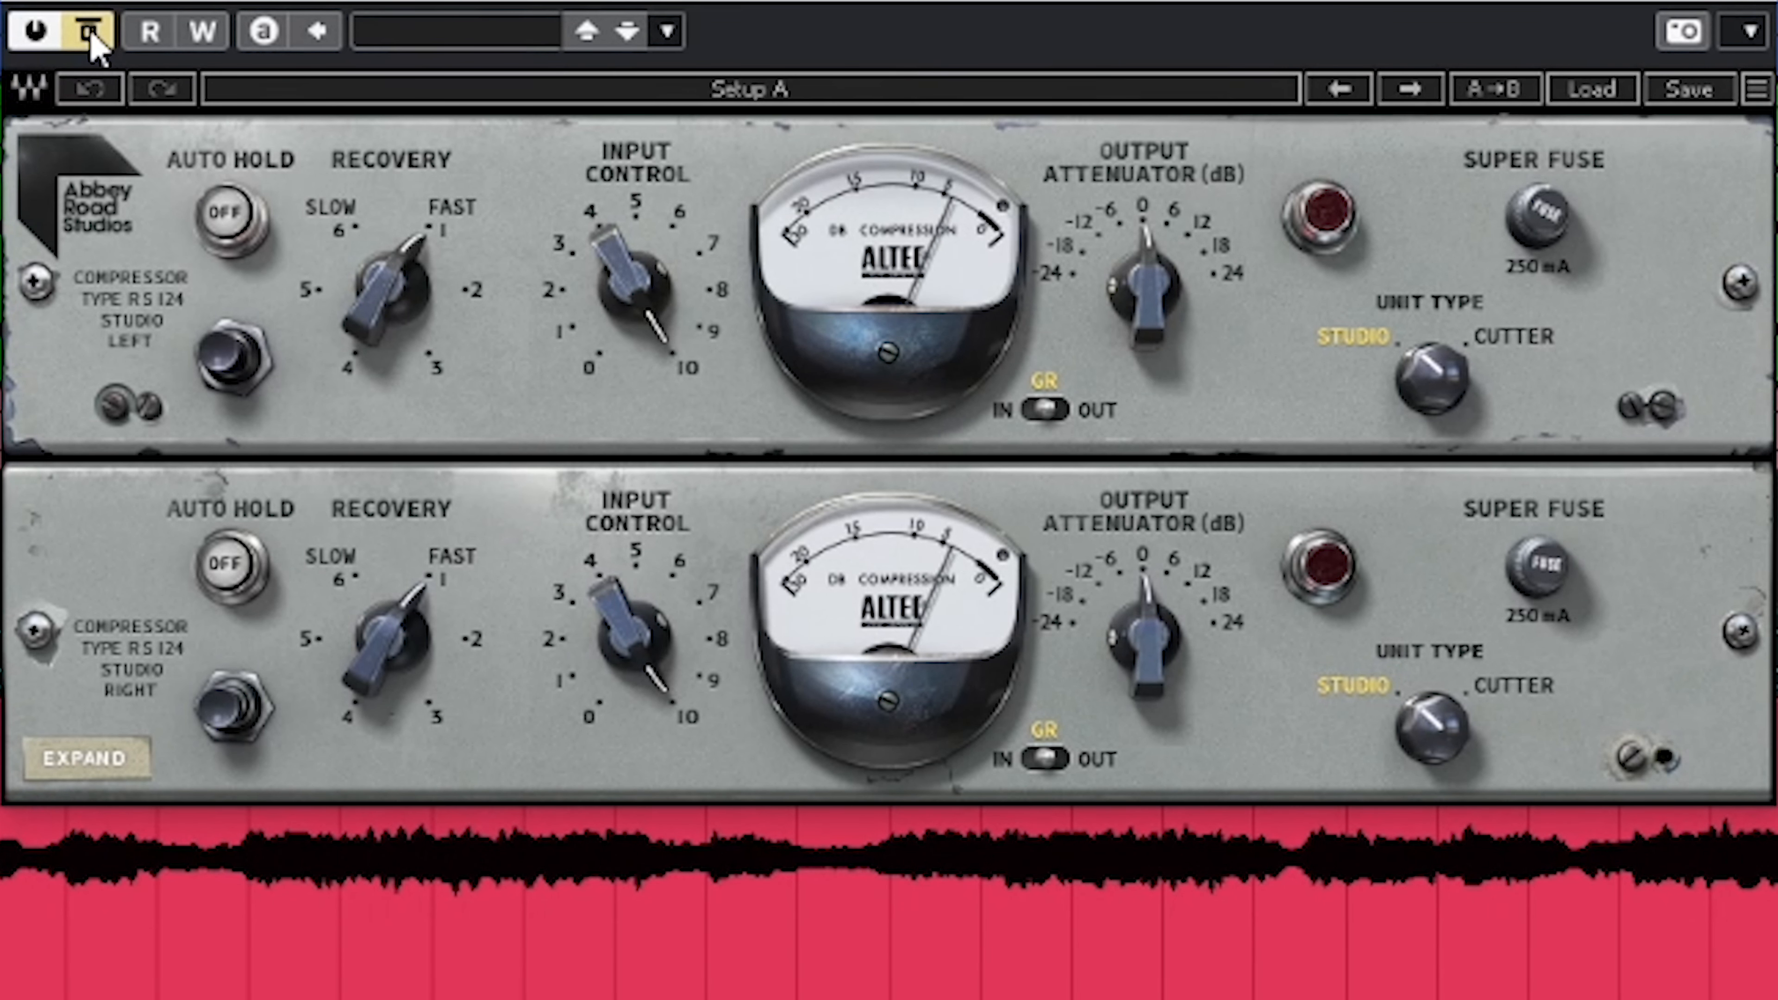
key("g")
key("g")
key("g")
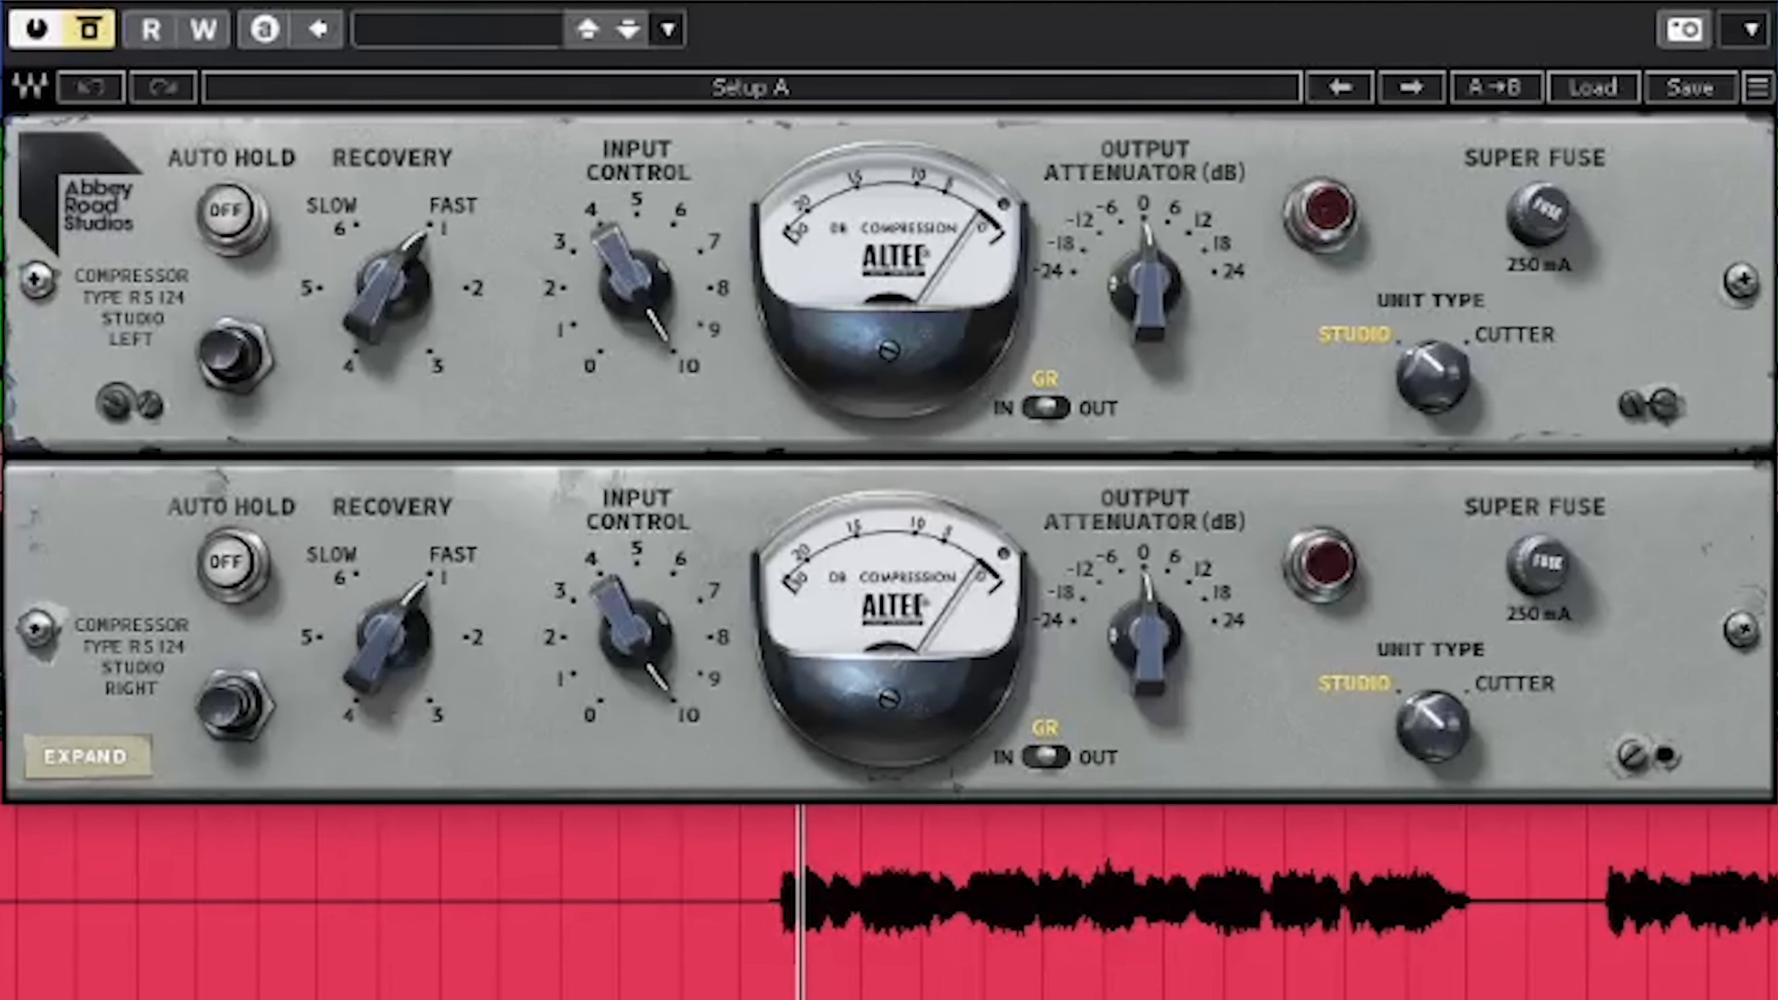
left_click(101, 43)
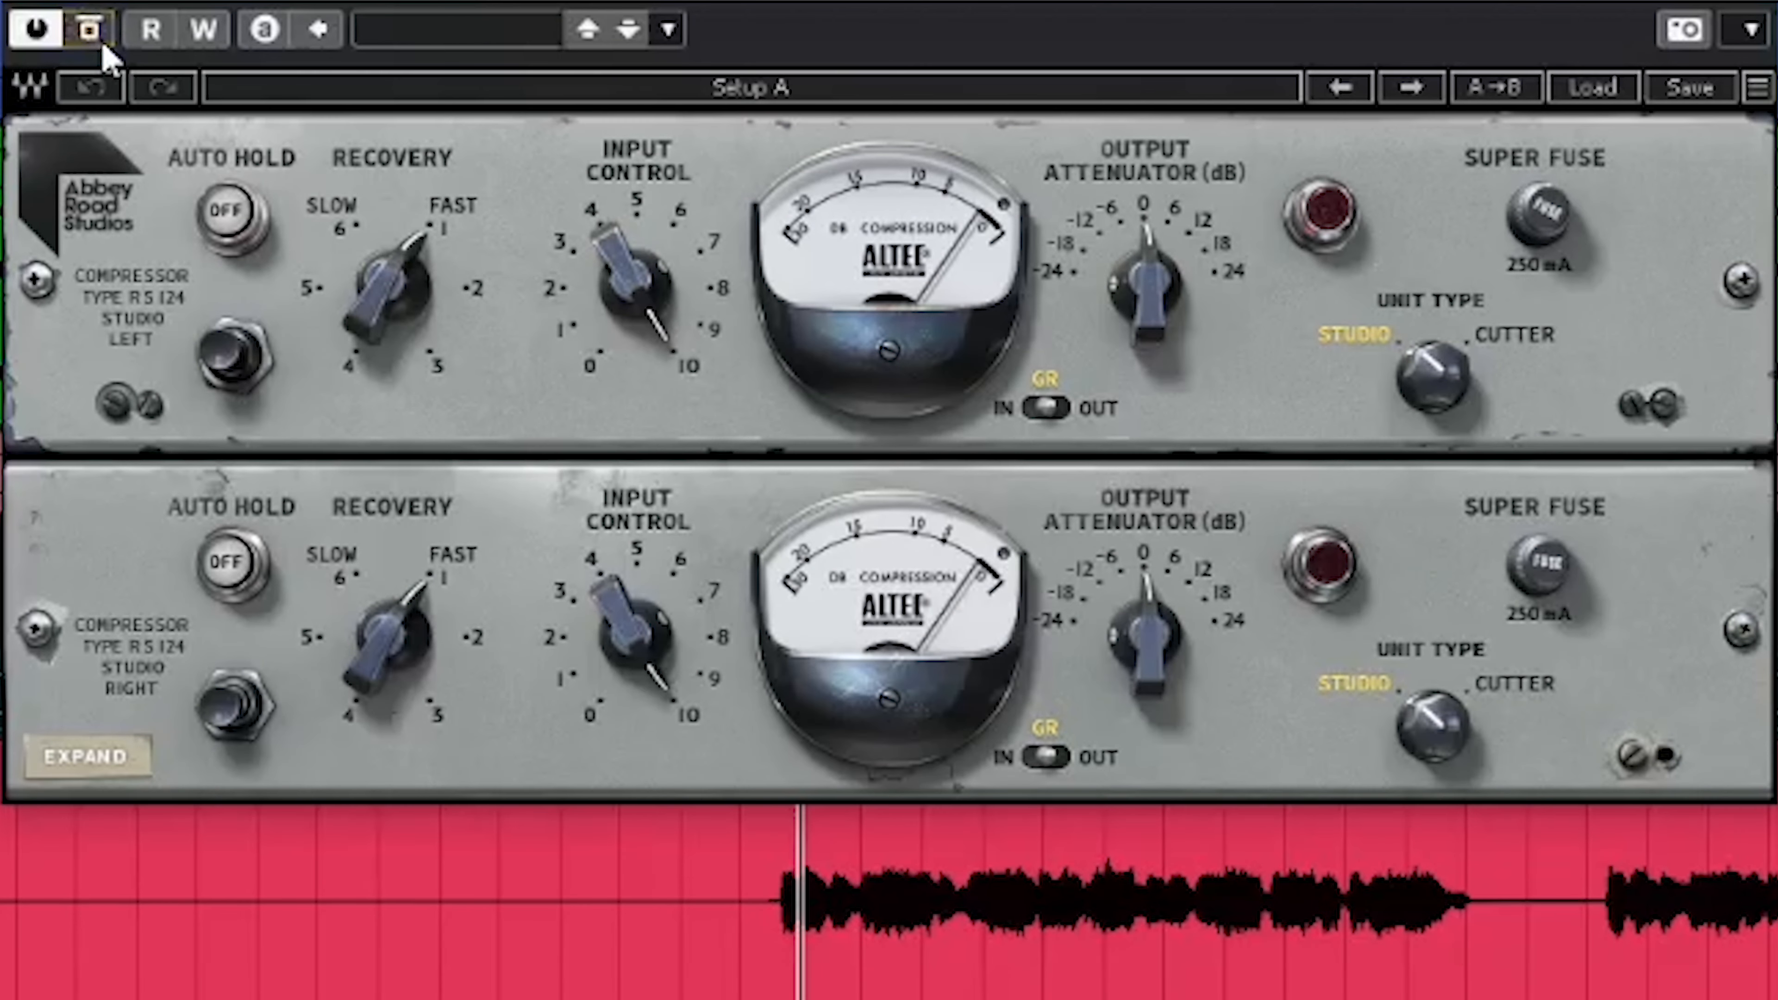
key("space")
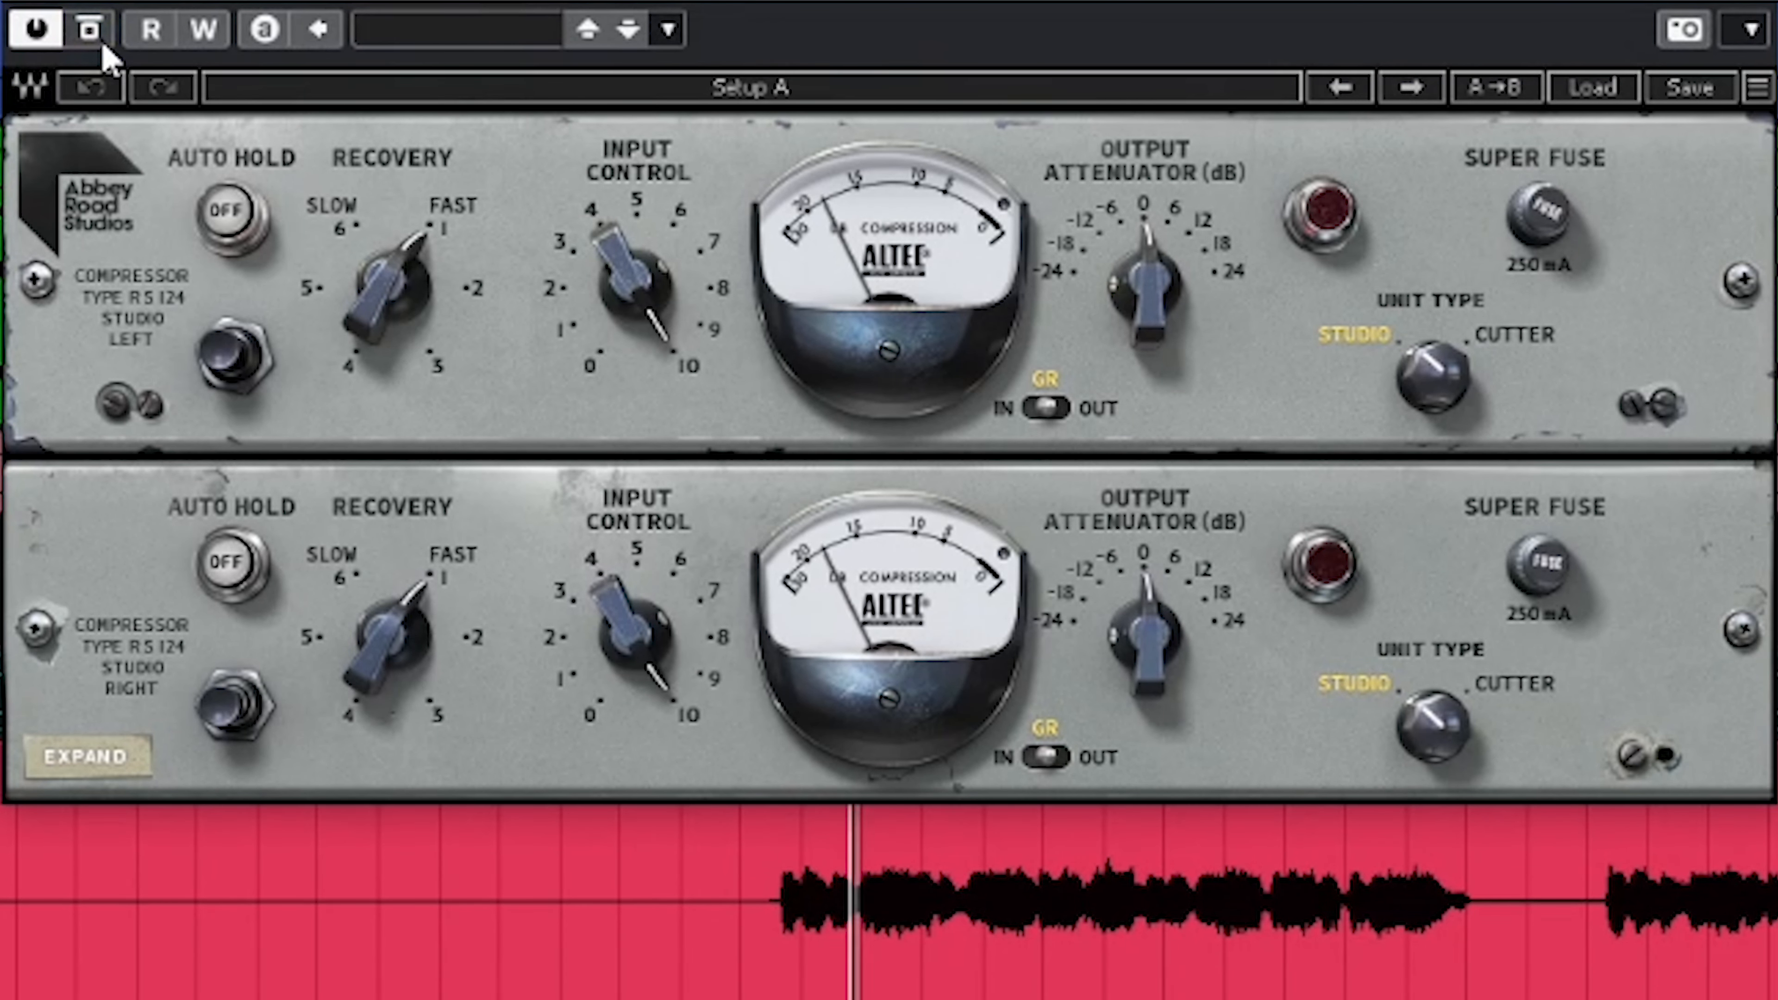
key("space")
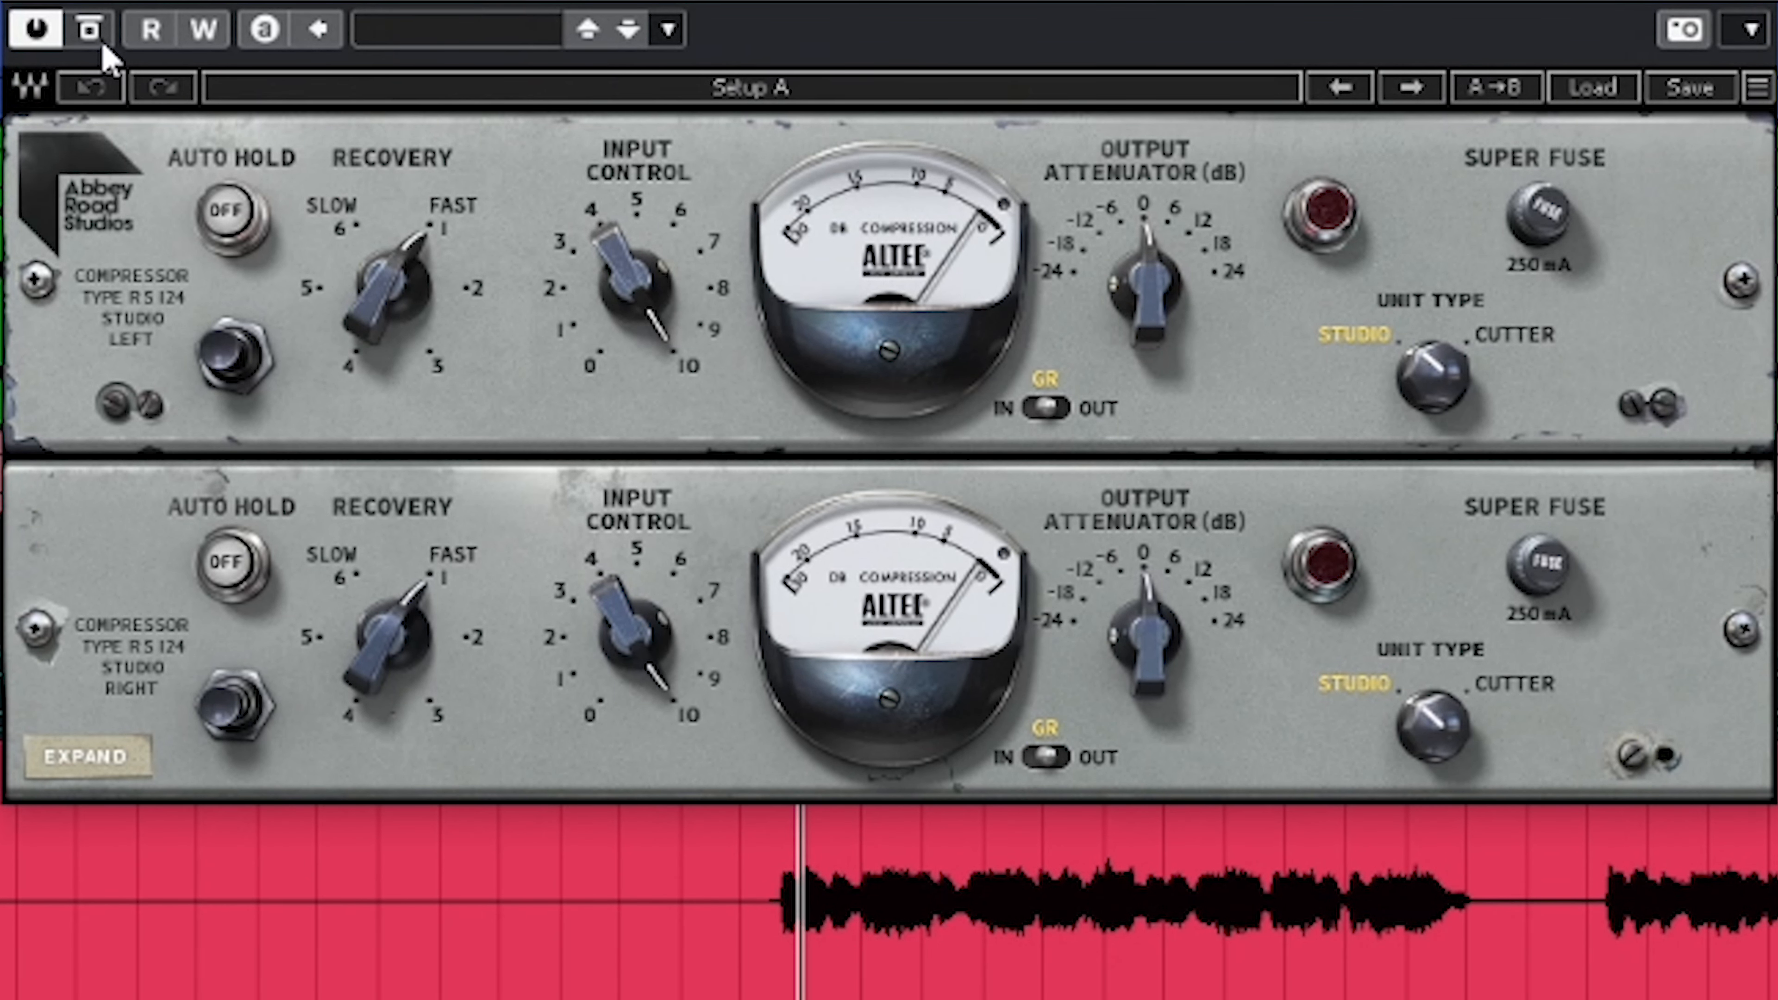
key("space")
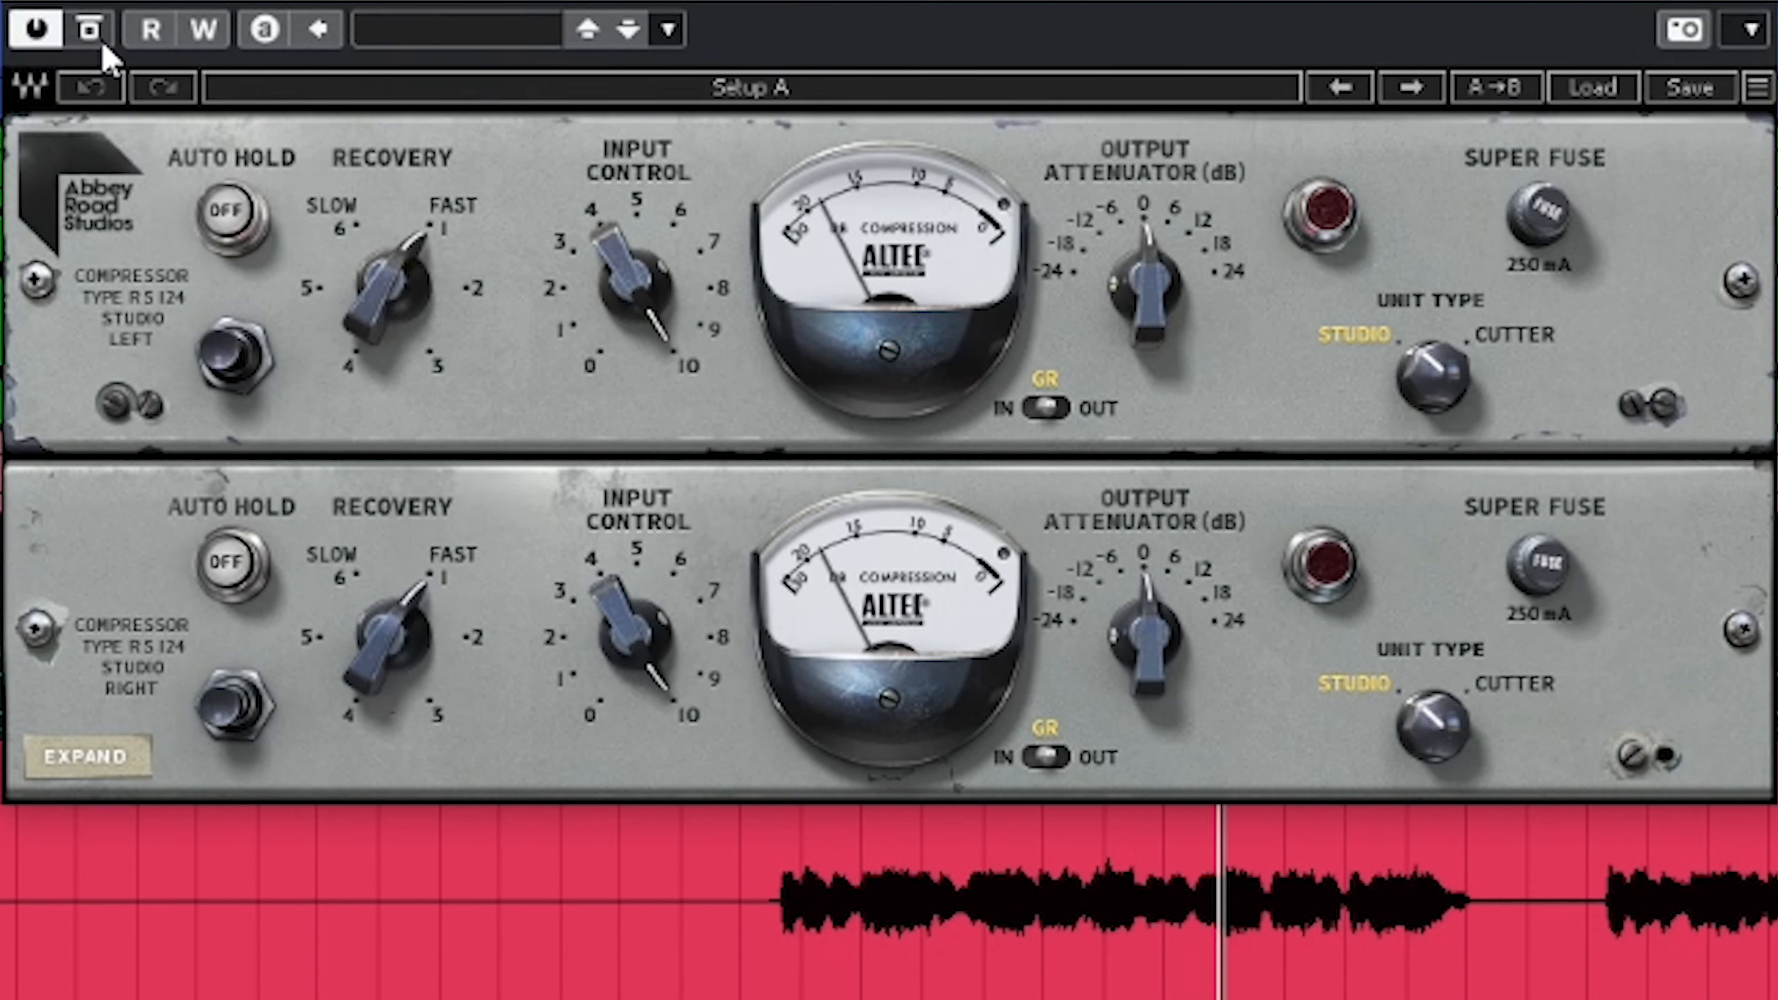
key("space")
Lower the vocal compressor's input control to about 7 and compare the vocals with the effect active and bypassed
left_click_drag(616, 325, 651, 264)
key("space")
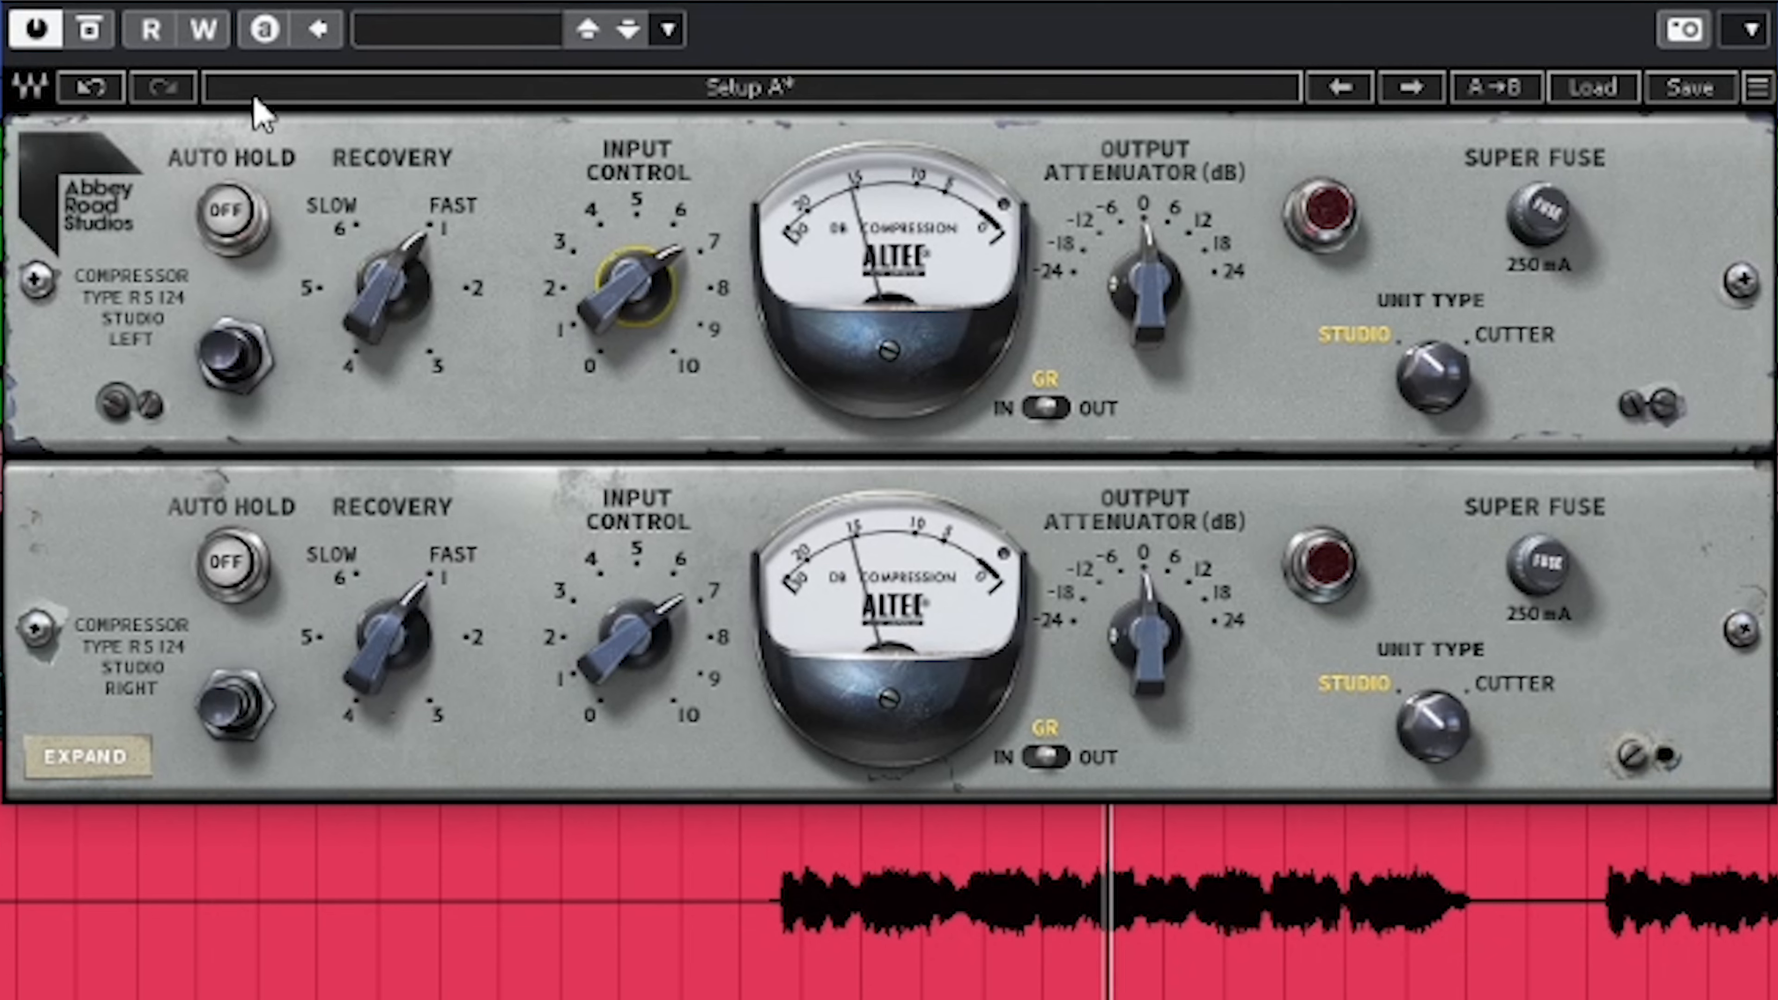
key("space")
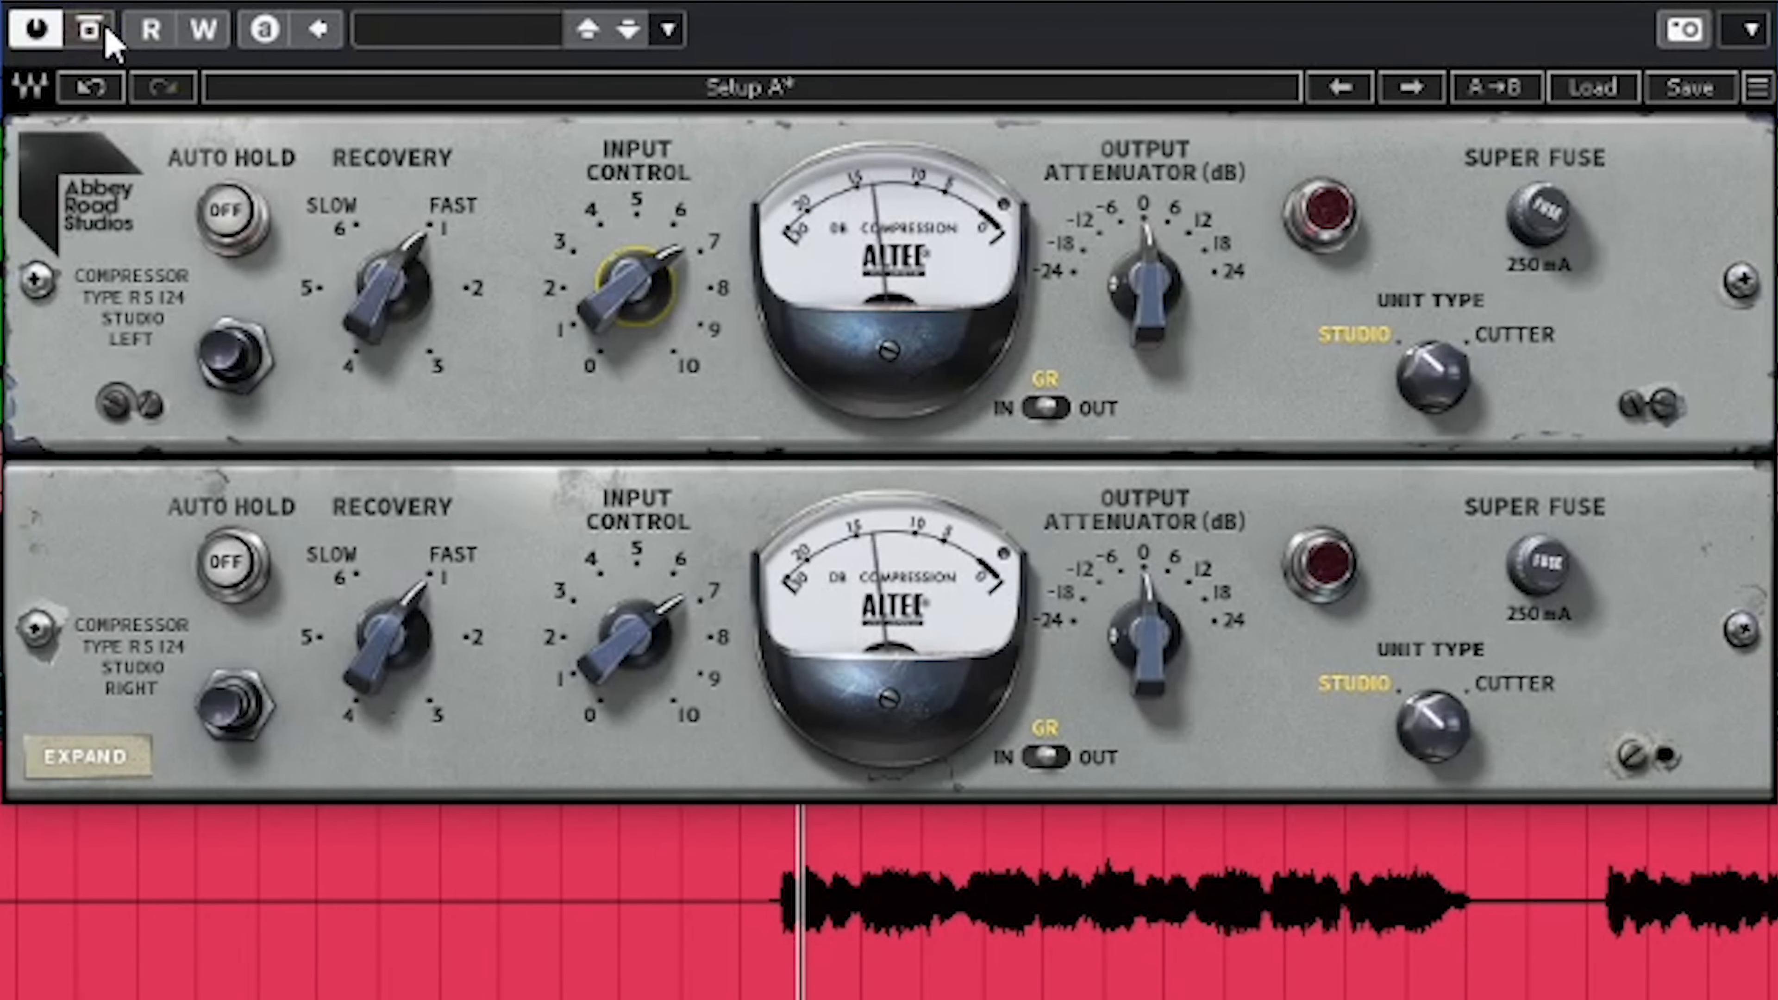
left_click(106, 32)
key("space")
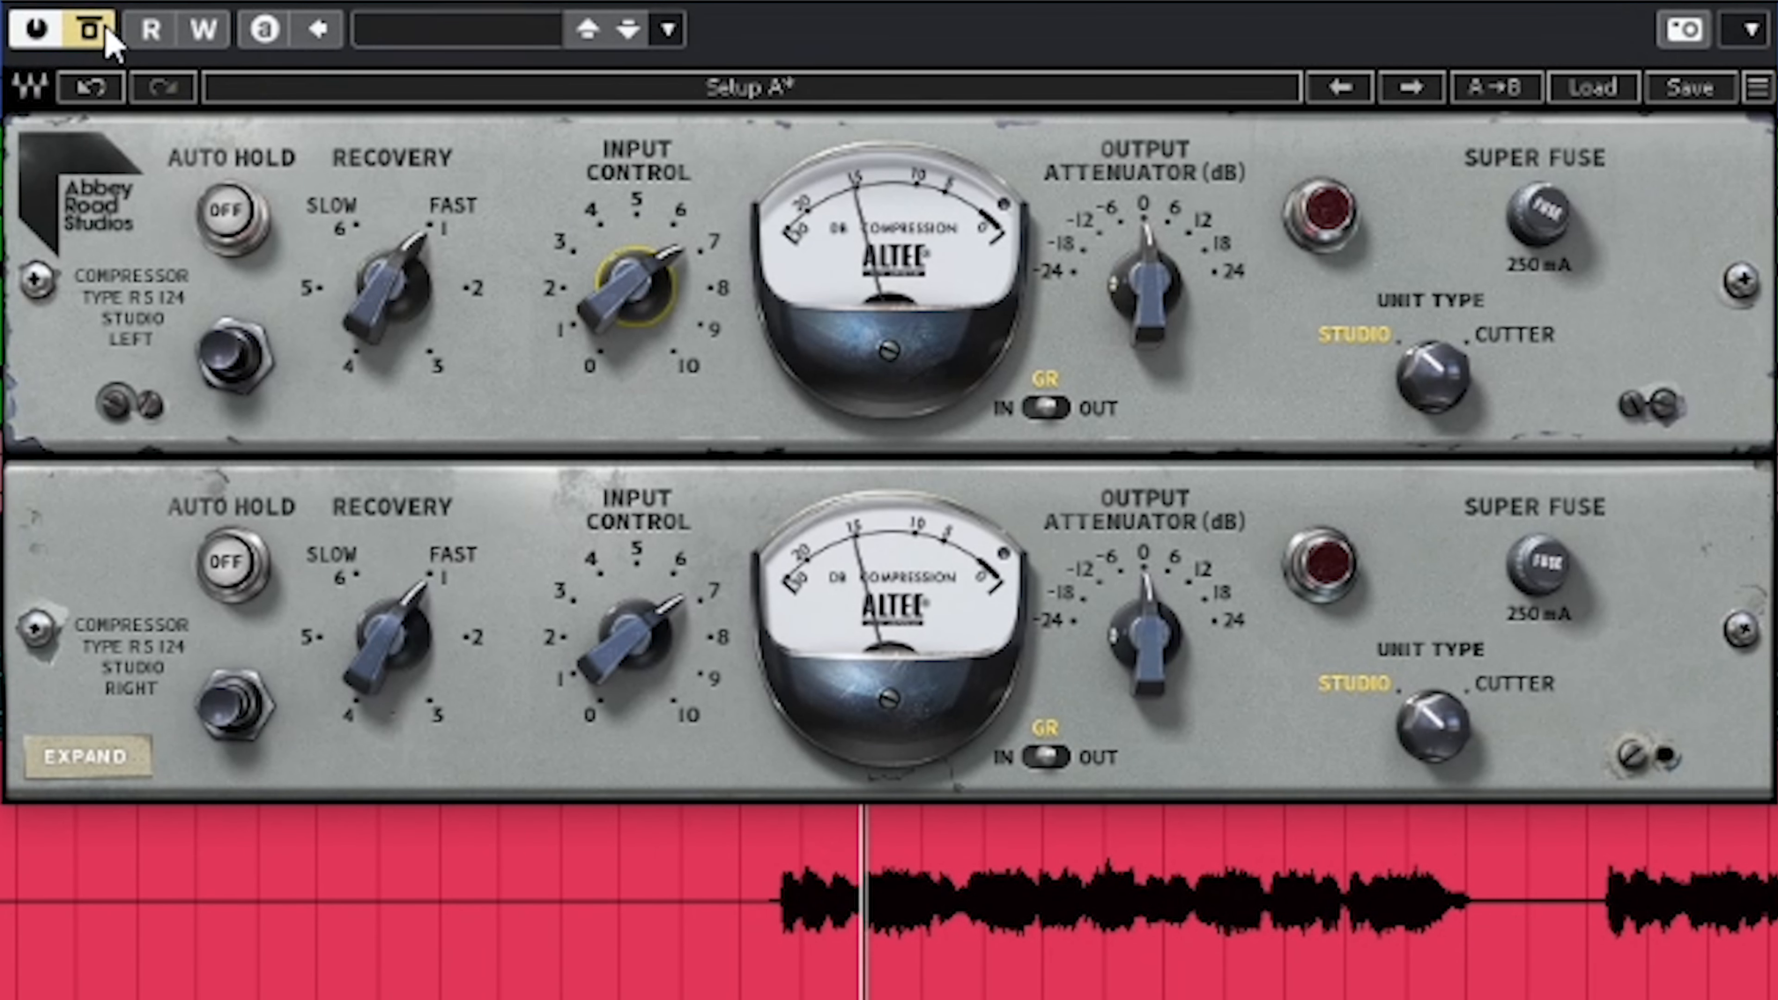
key("space")
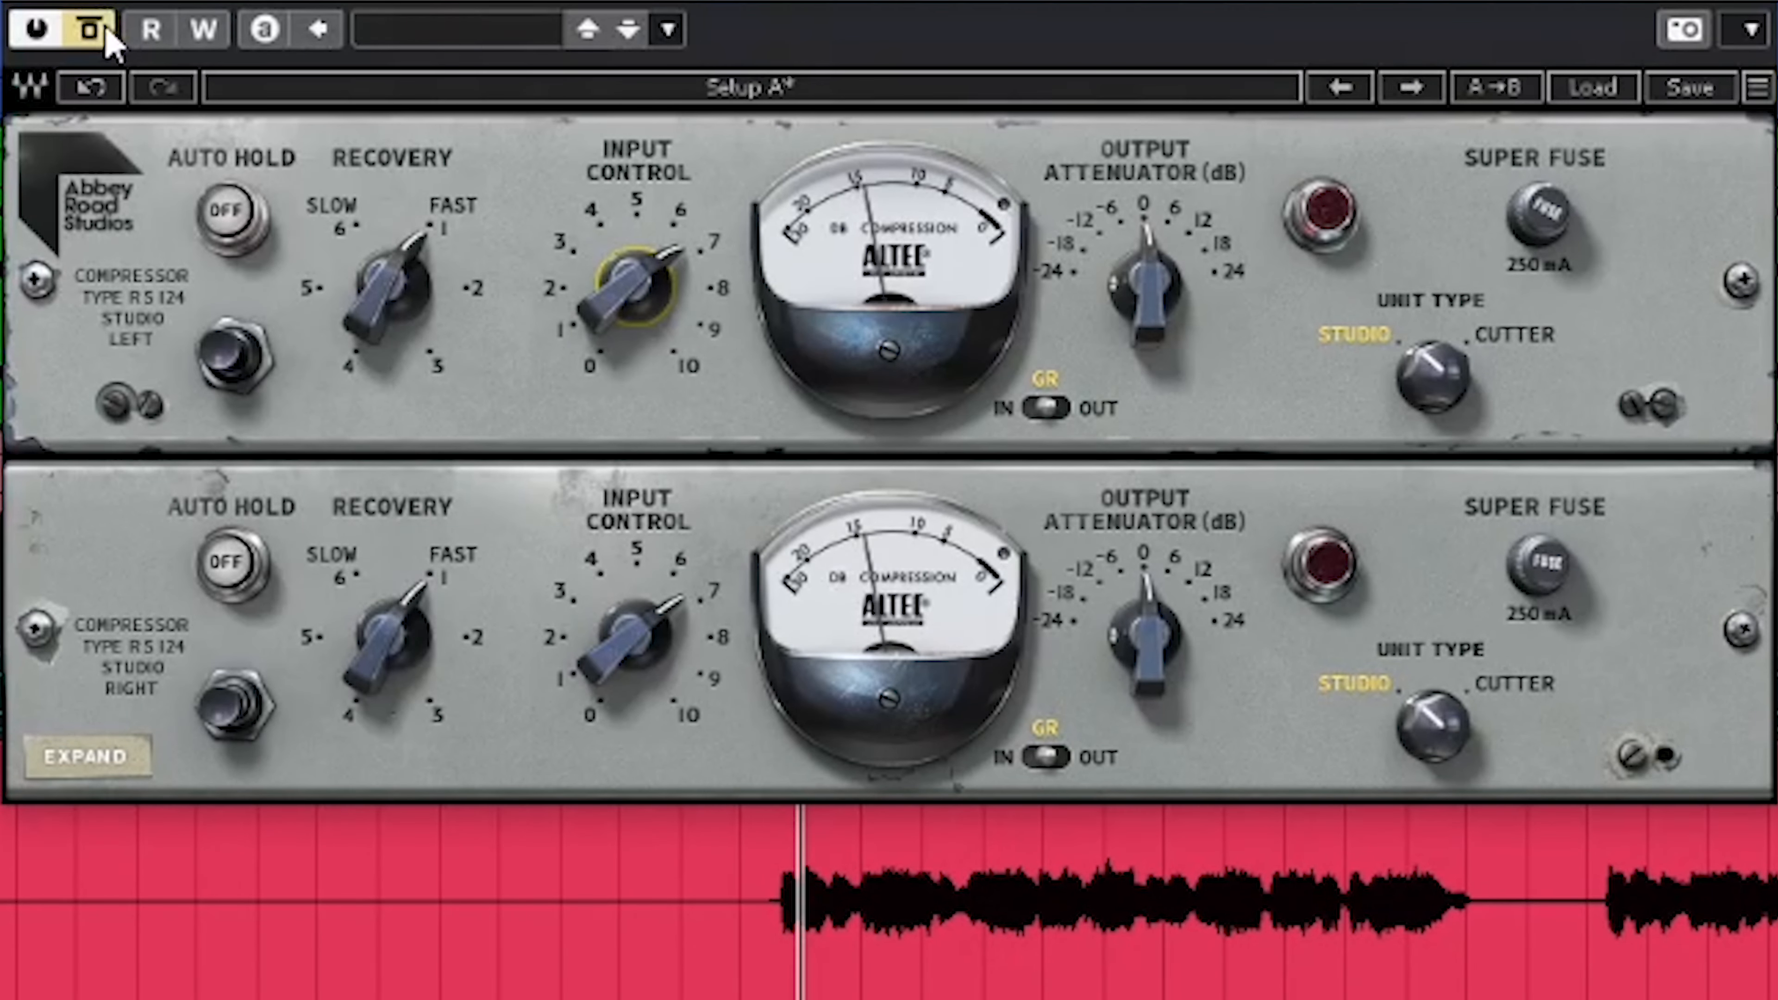
left_click(107, 31)
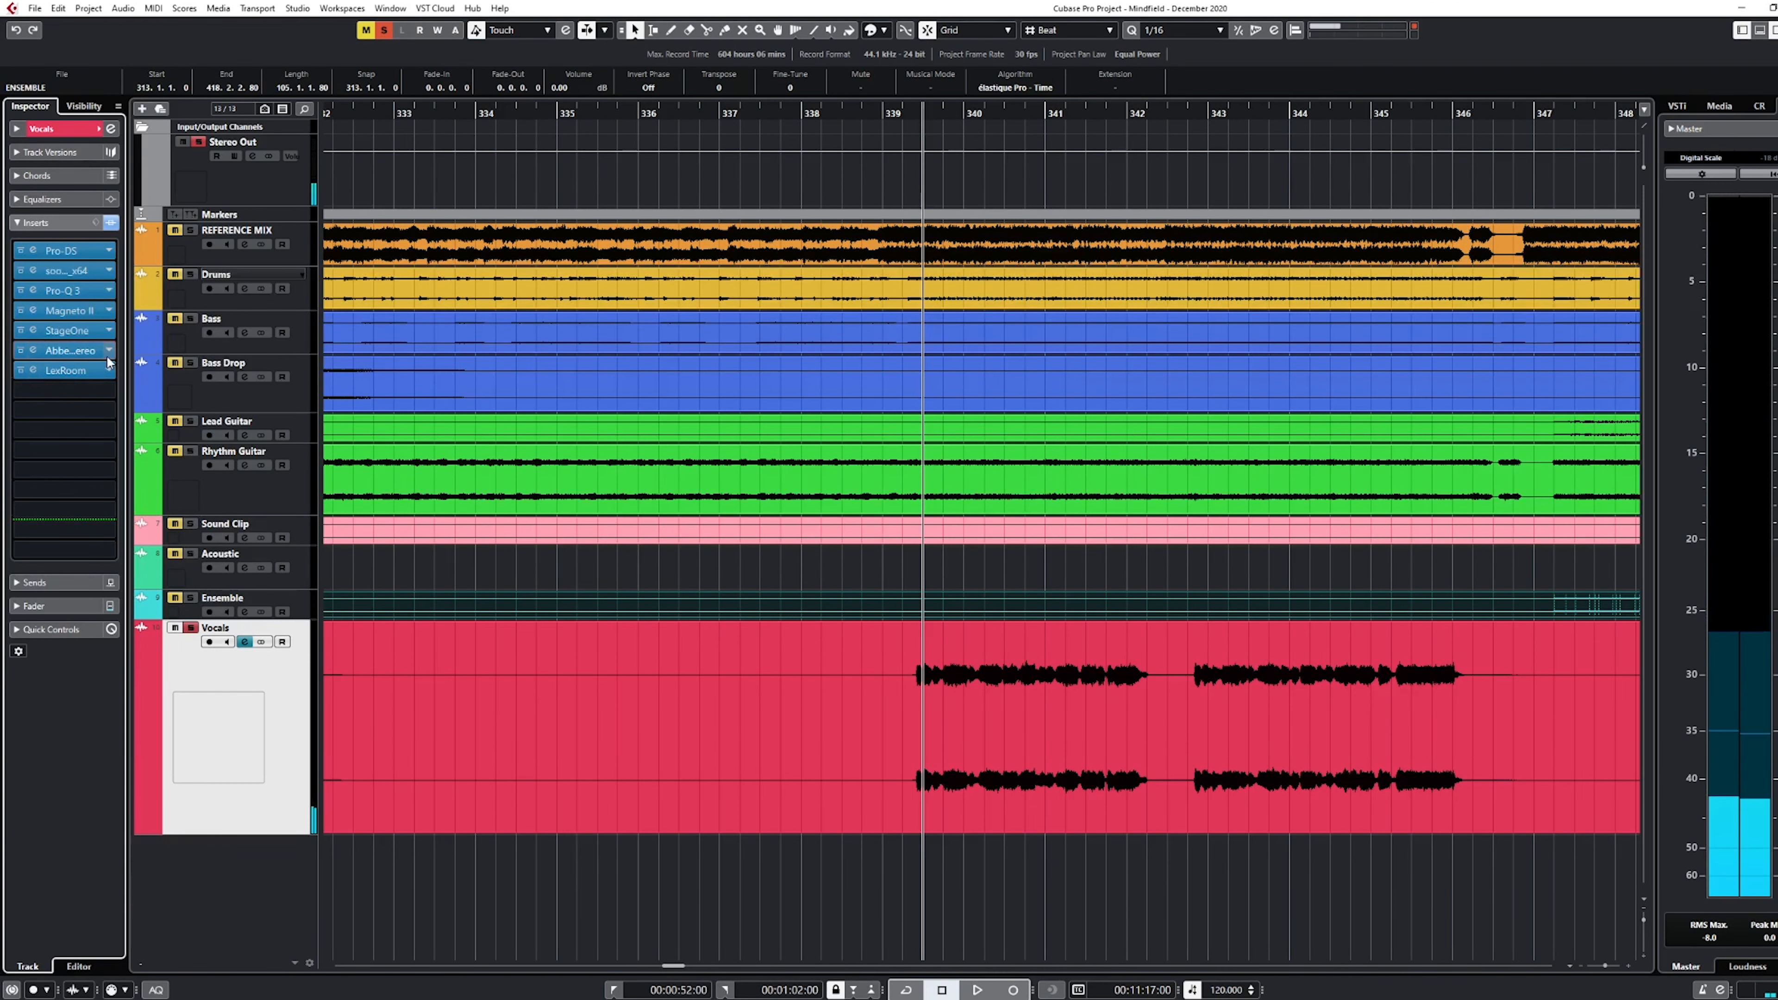
Remove the RS124 compressor from the Vocals track, discarding its changes, and turn off the track's solo
left_click(107, 354)
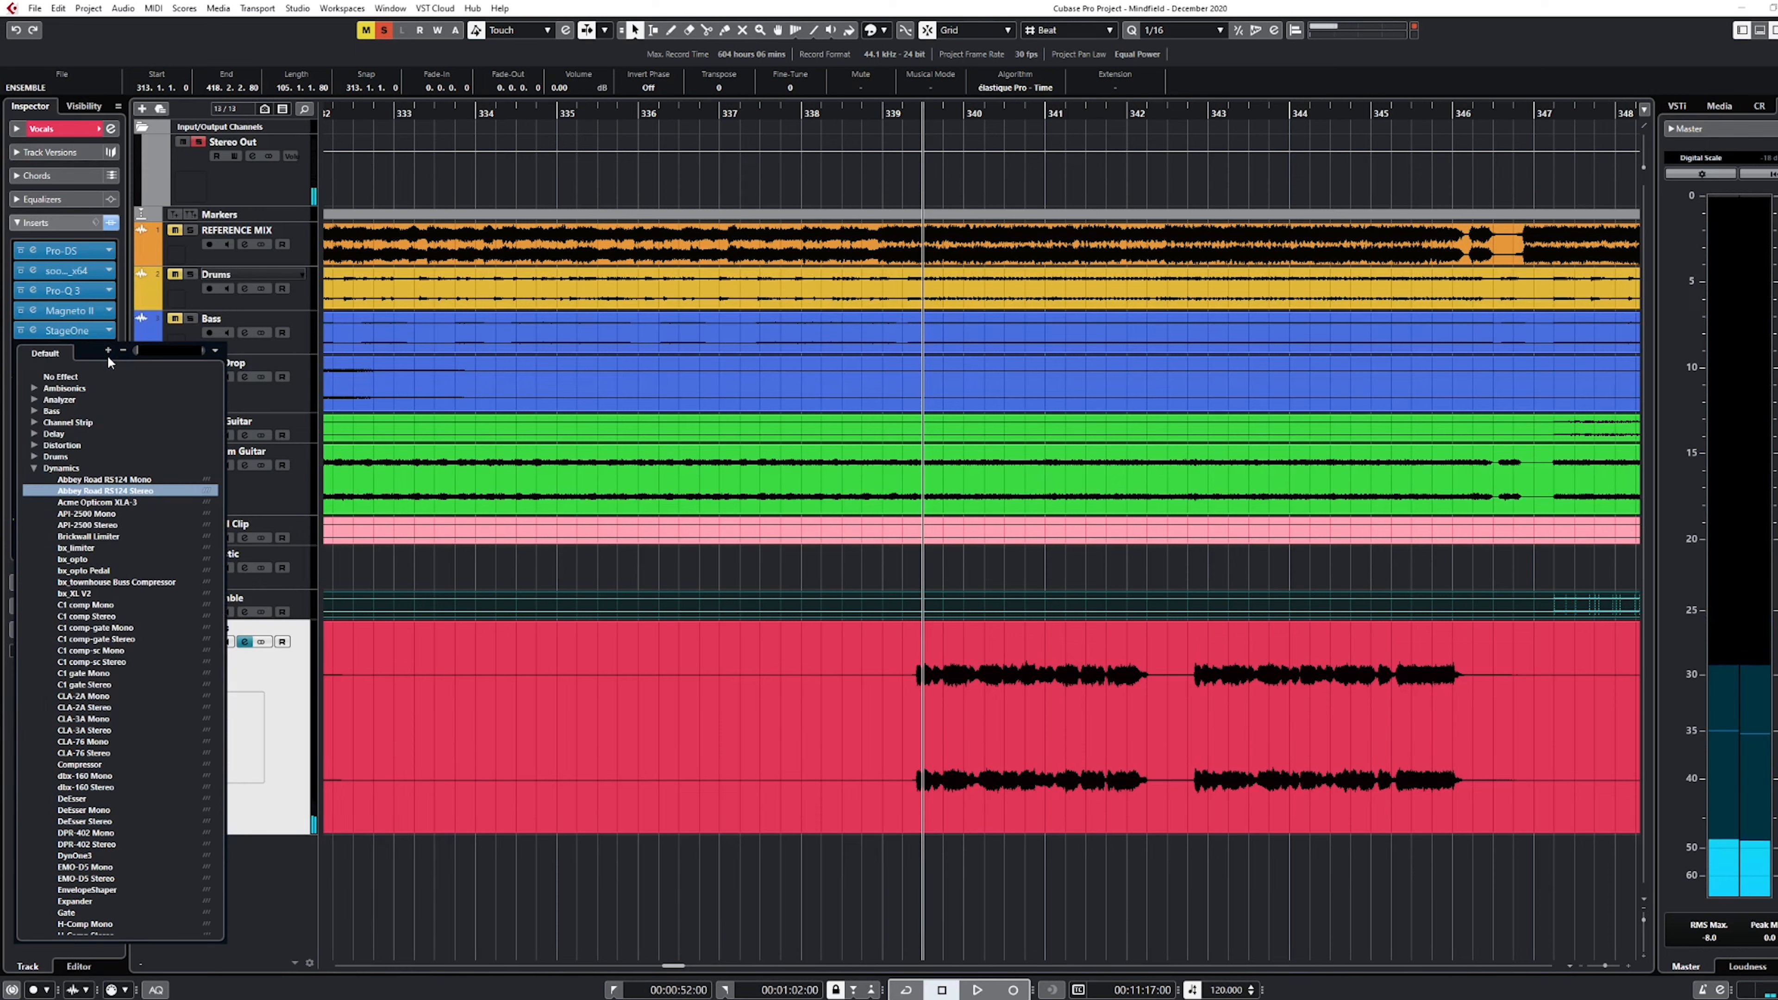
type("no")
key("Return")
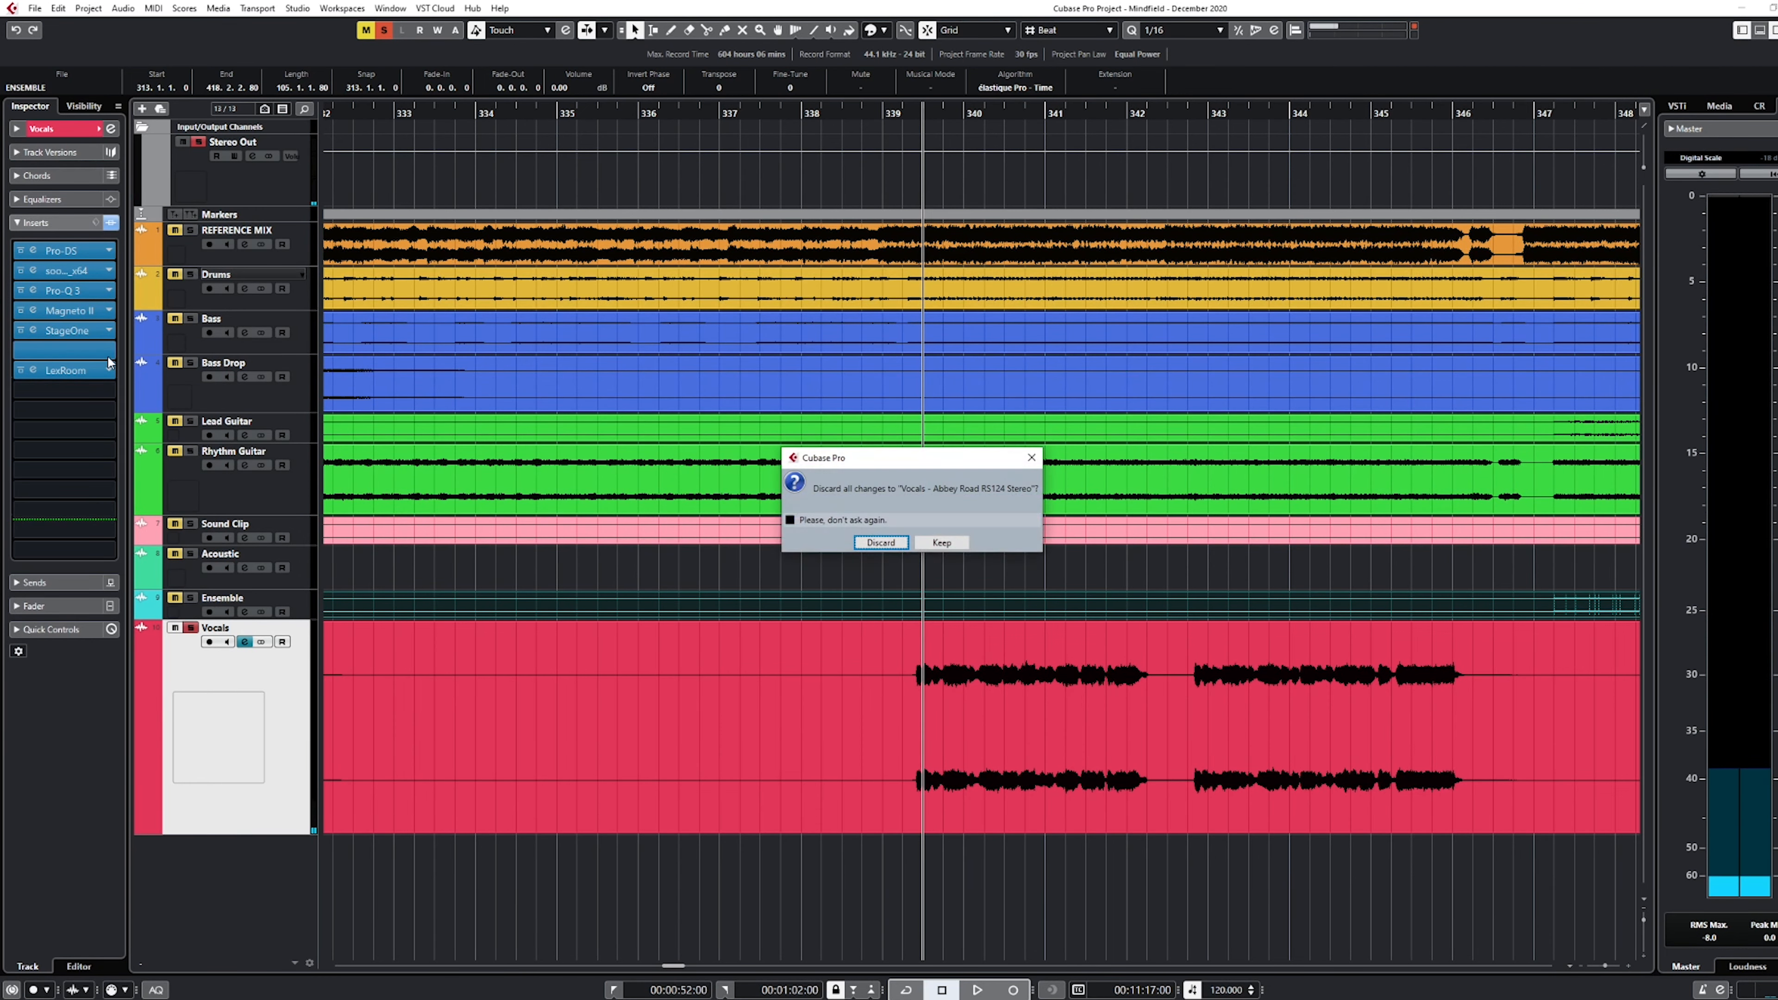
left_click(882, 542)
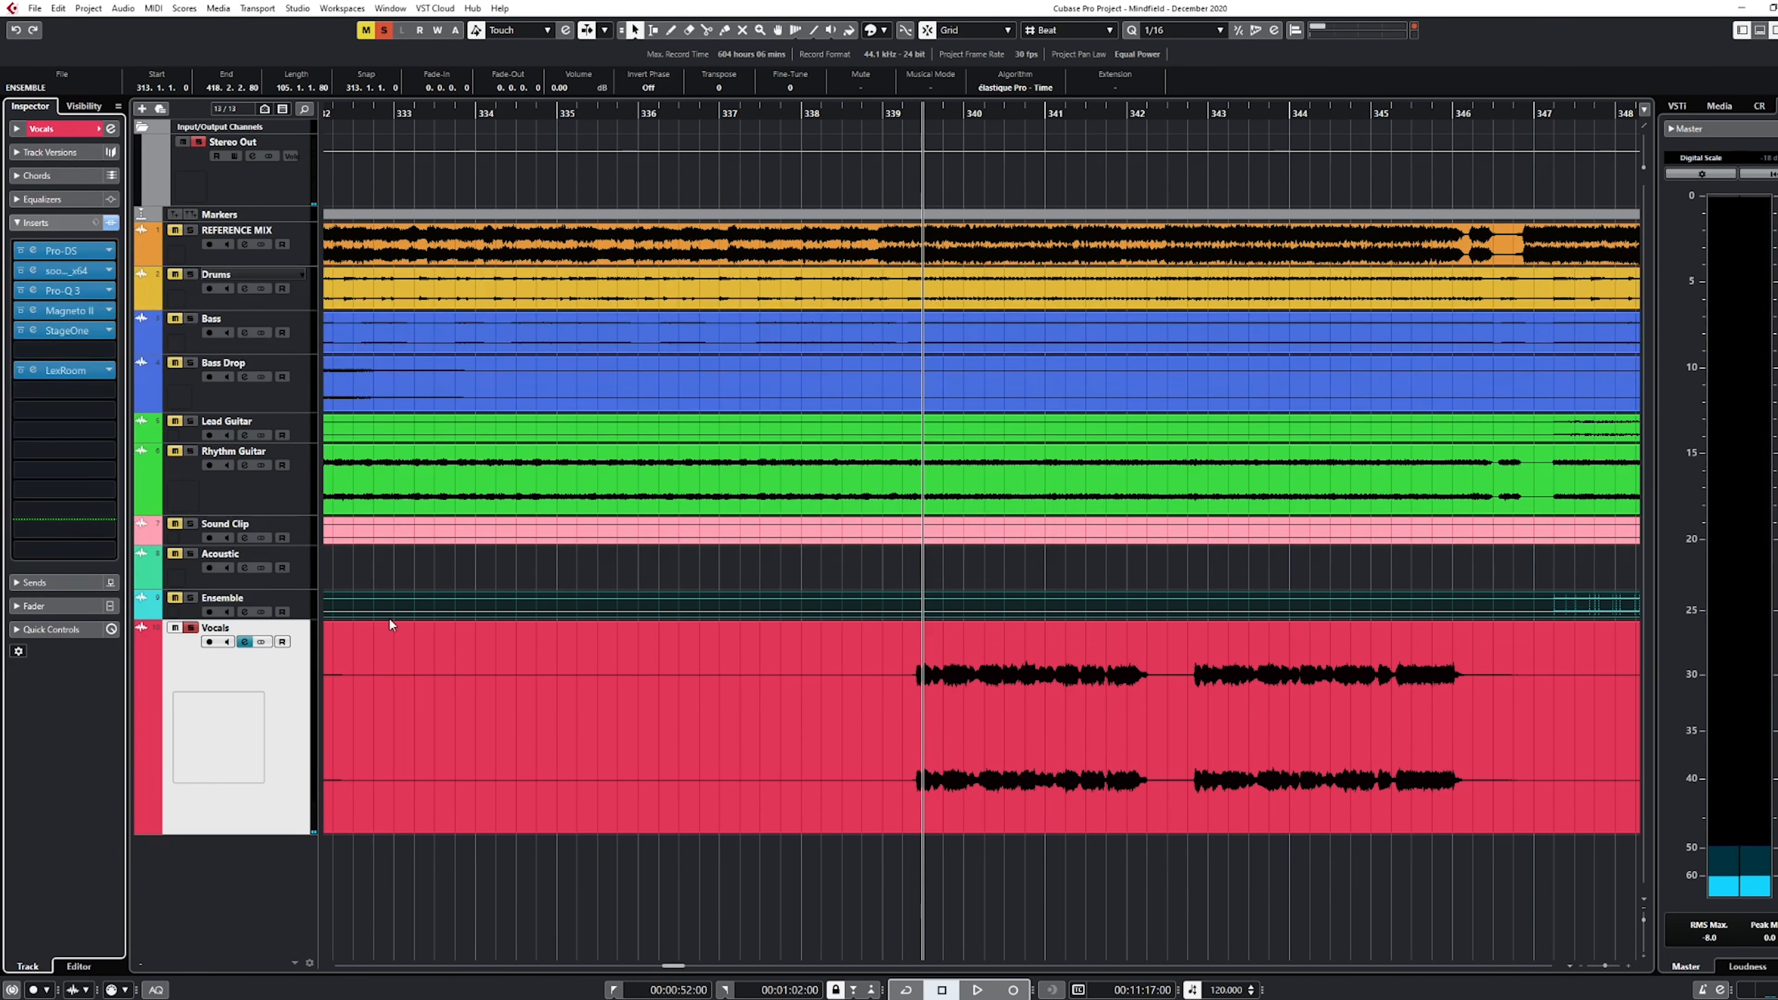
left_click(190, 630)
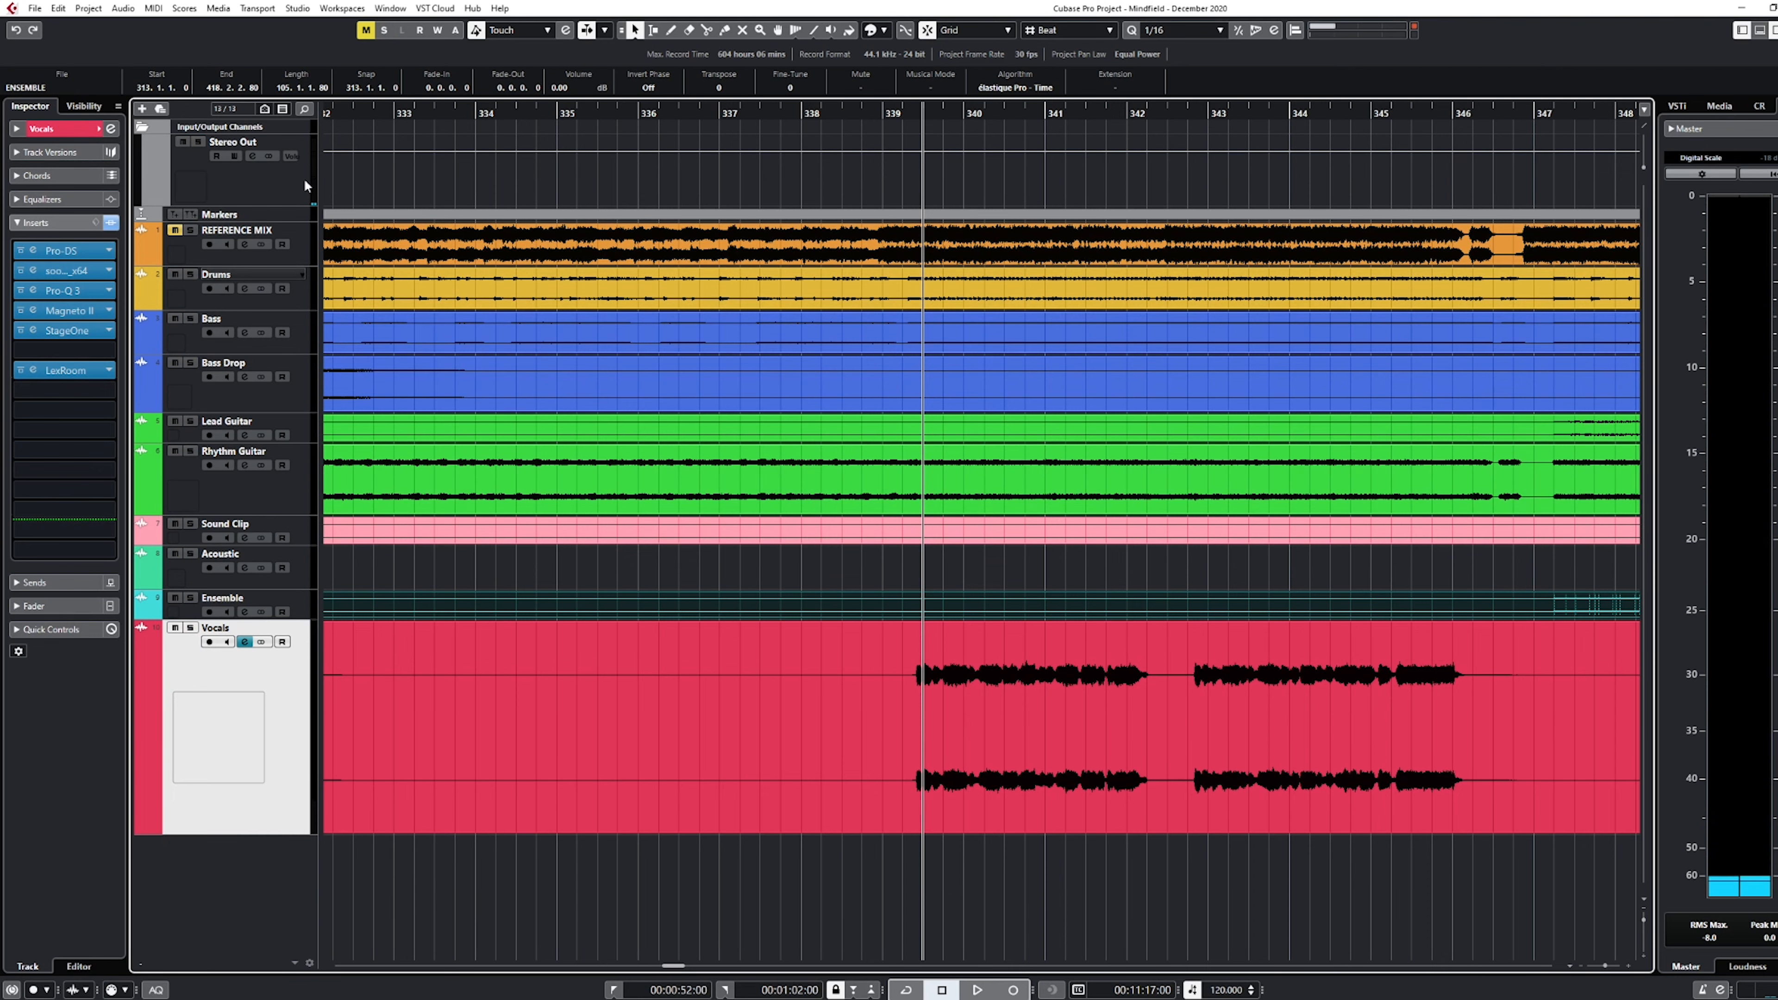
Insert the Abbey Road RS124 Stereo compressor in the empty tenth insert slot of the Stereo Out channel
left_click(269, 185)
left_click(99, 395)
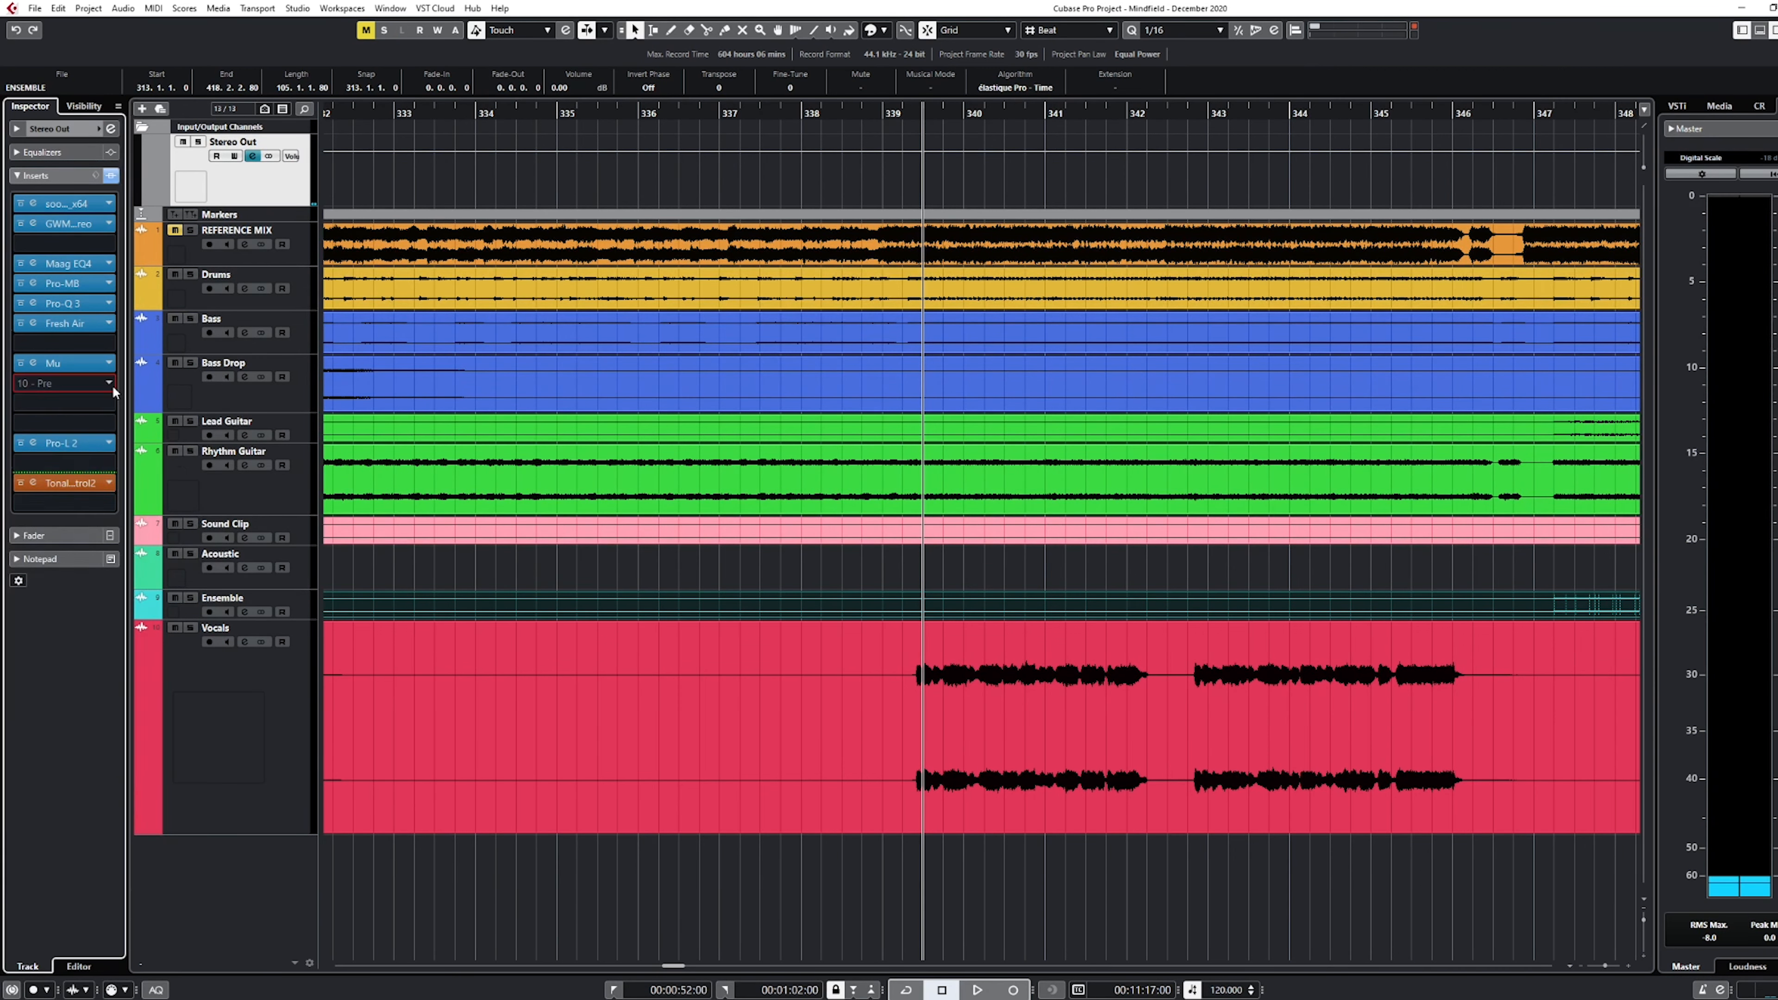
left_click(112, 388)
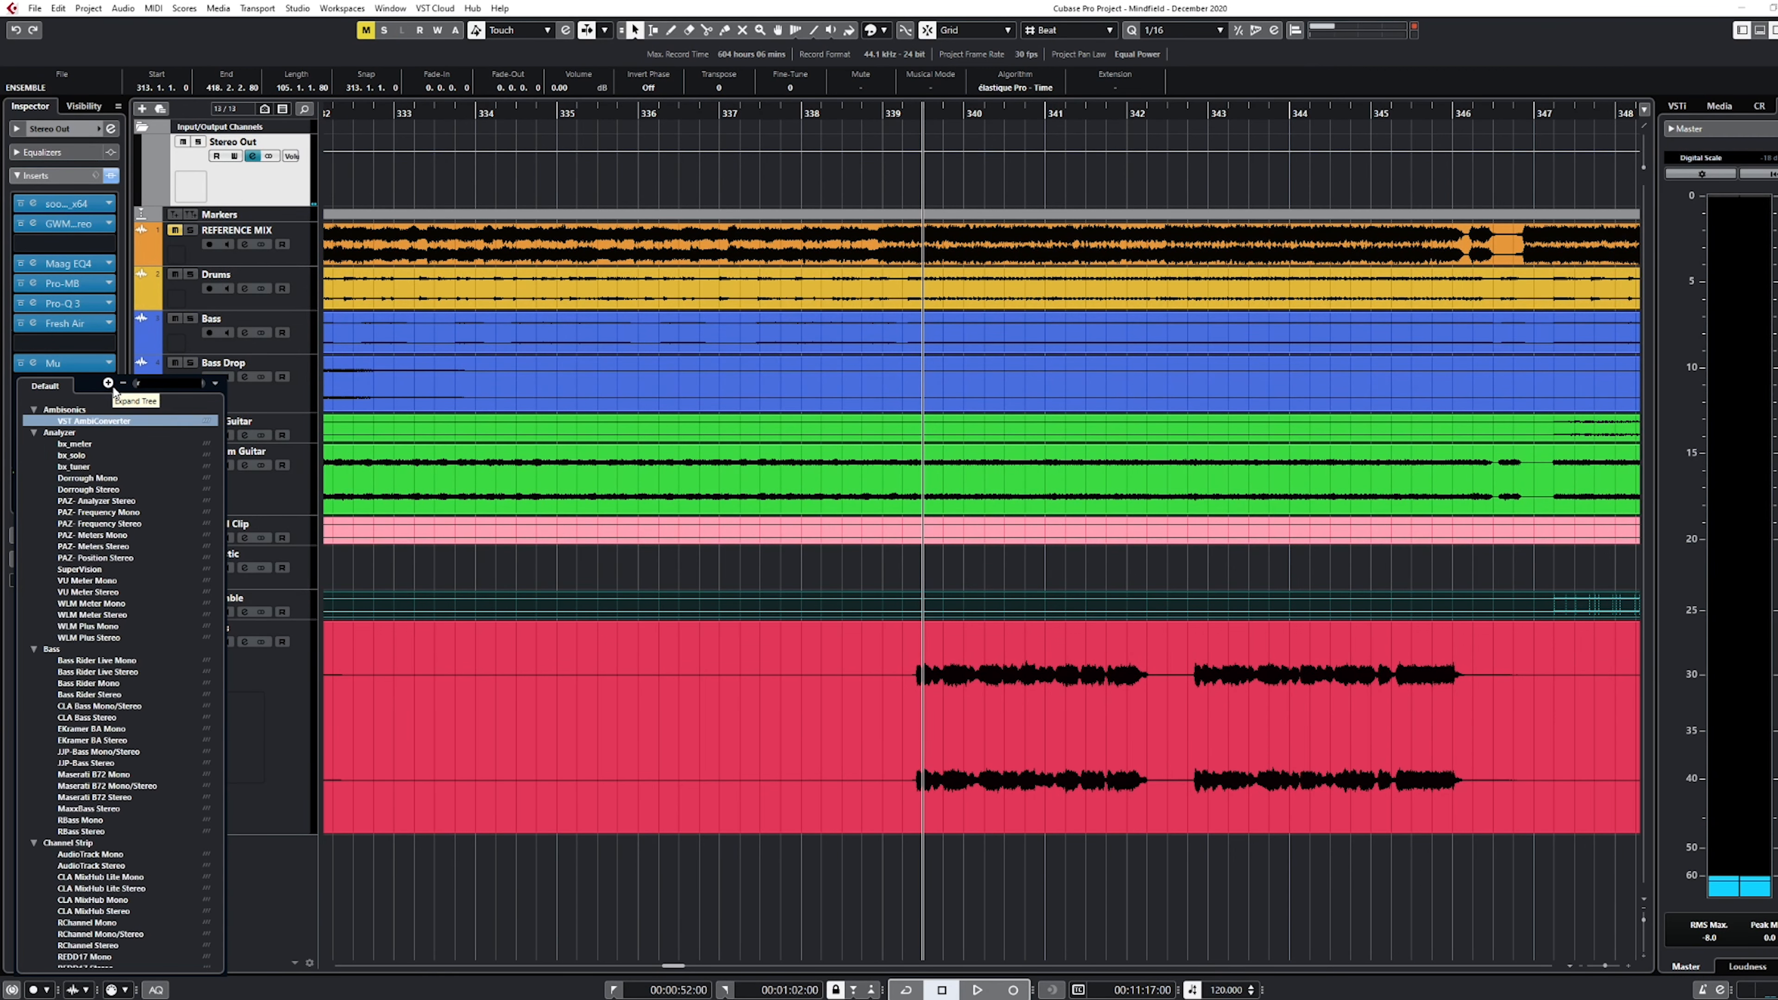
type("rs124")
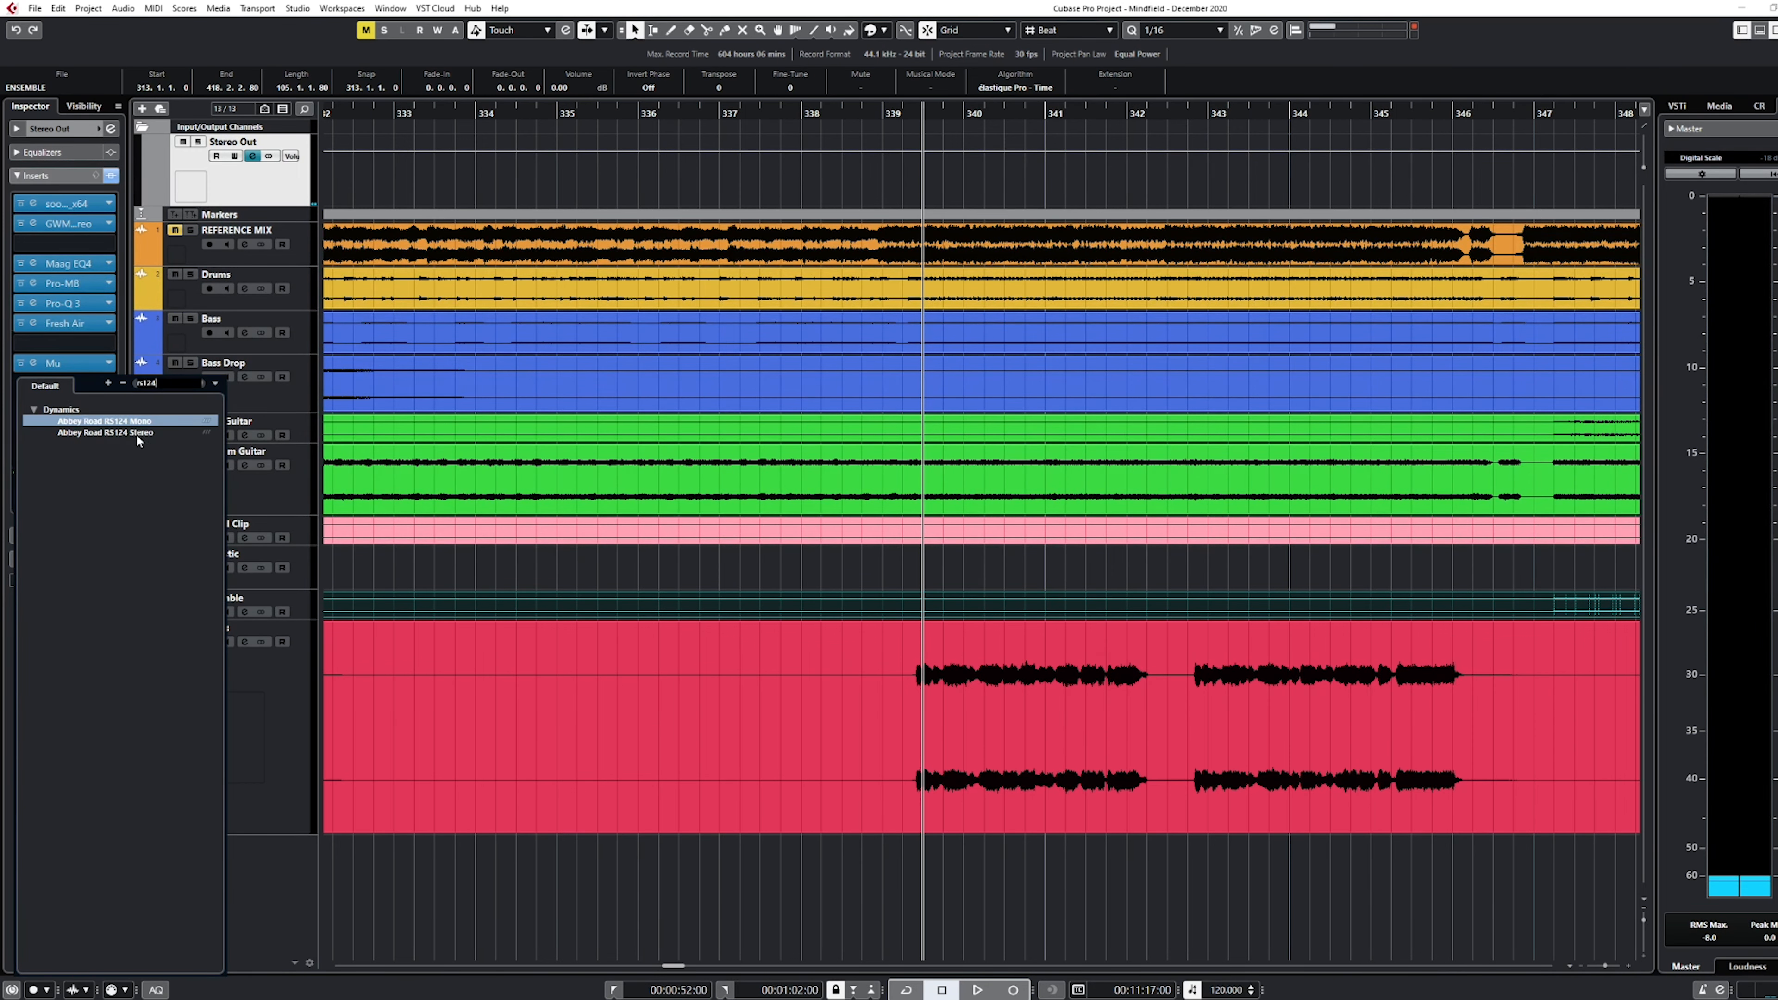
left_click(139, 434)
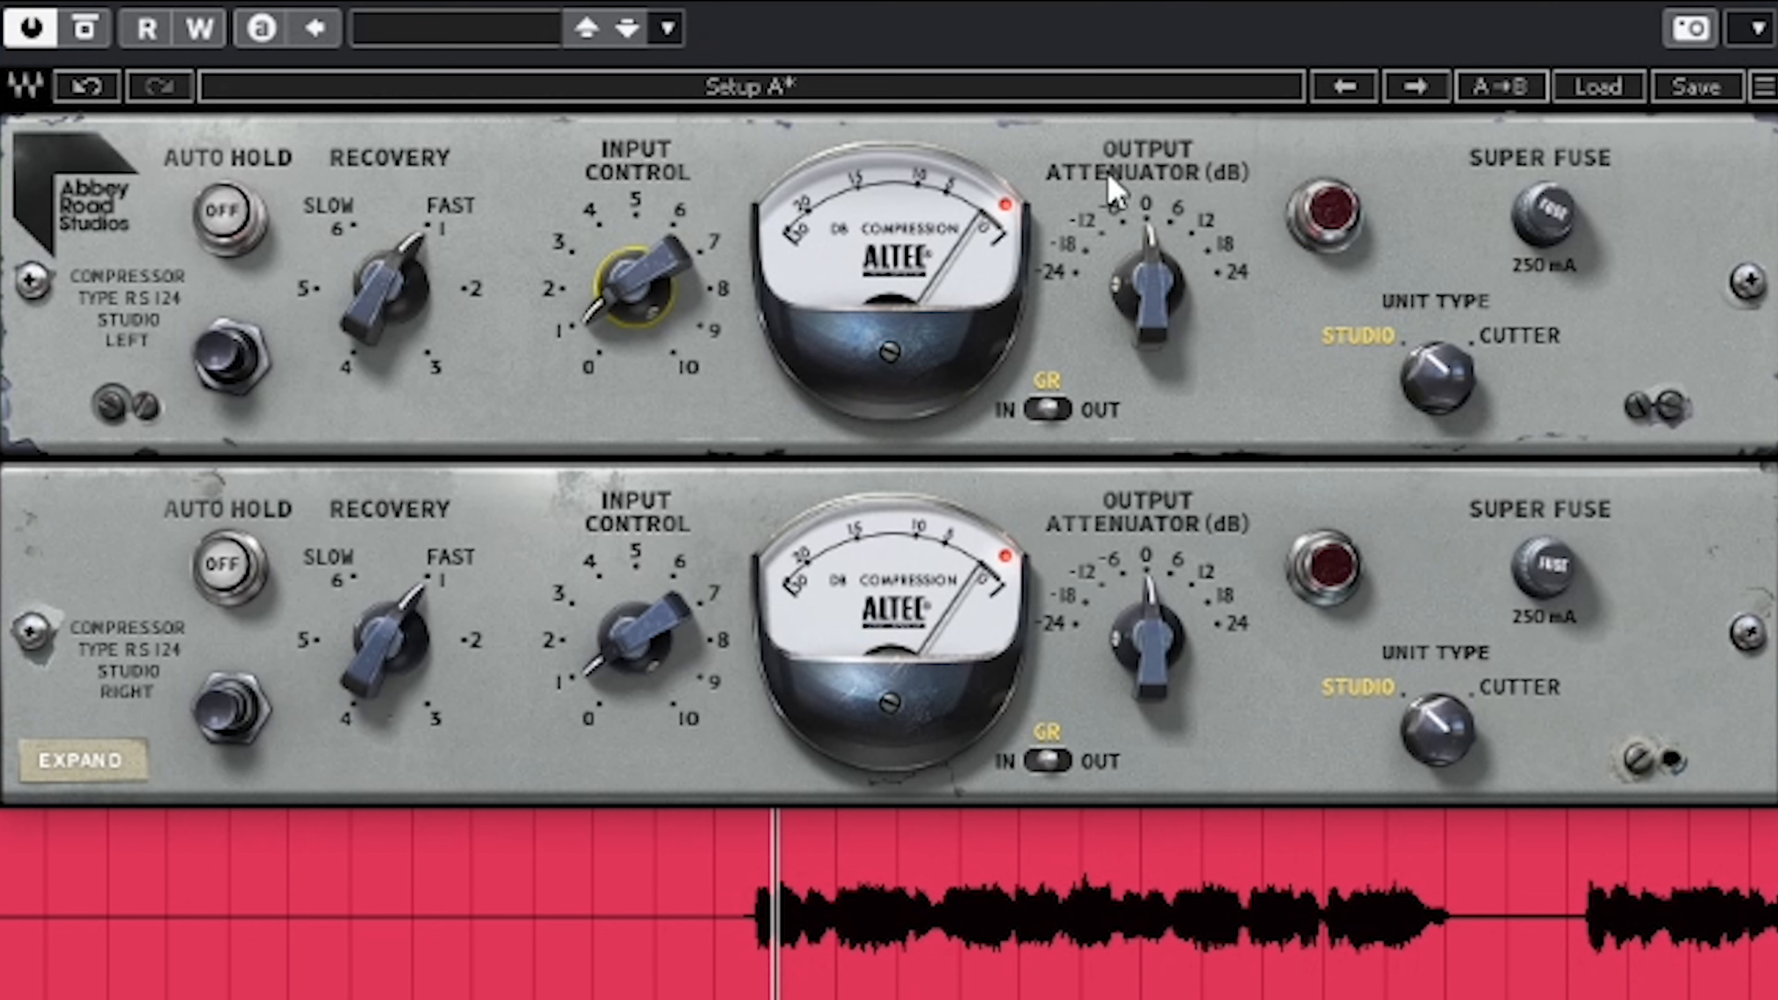
Raise the mix compressor's input control to about 1.5 and its output attenuator to about 18 dB
left_click_drag(616, 342, 615, 327)
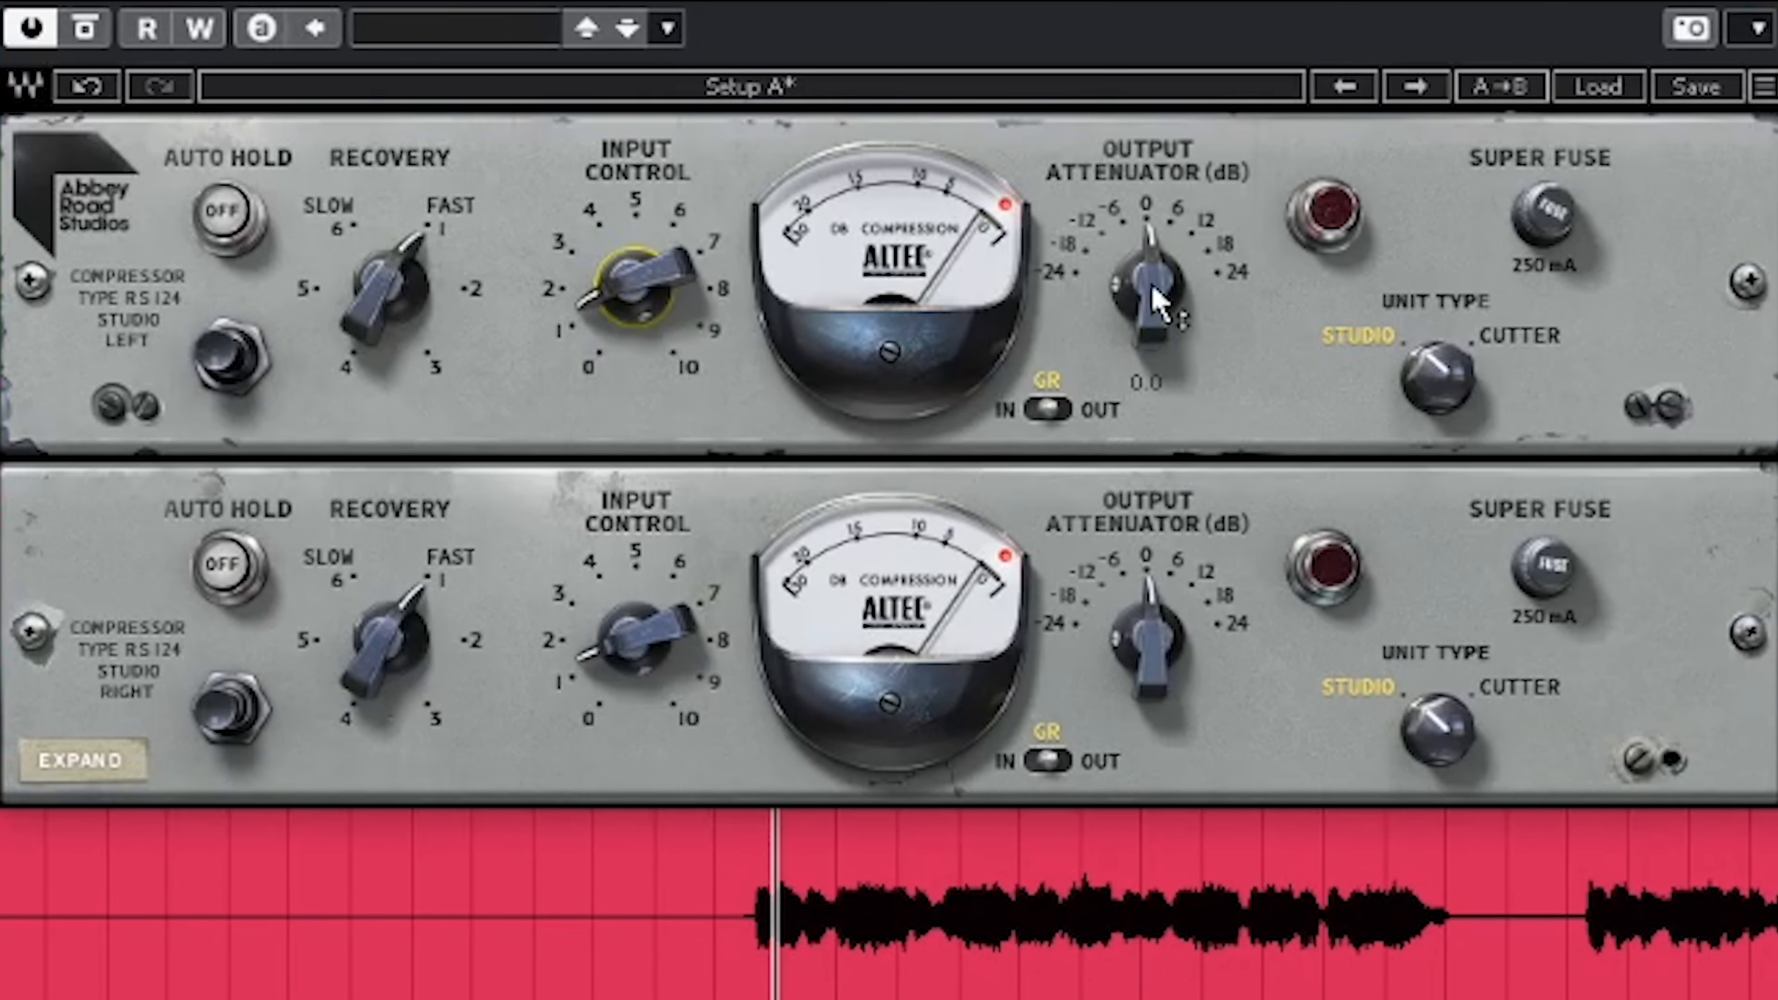
left_click_drag(1155, 294, 1155, 221)
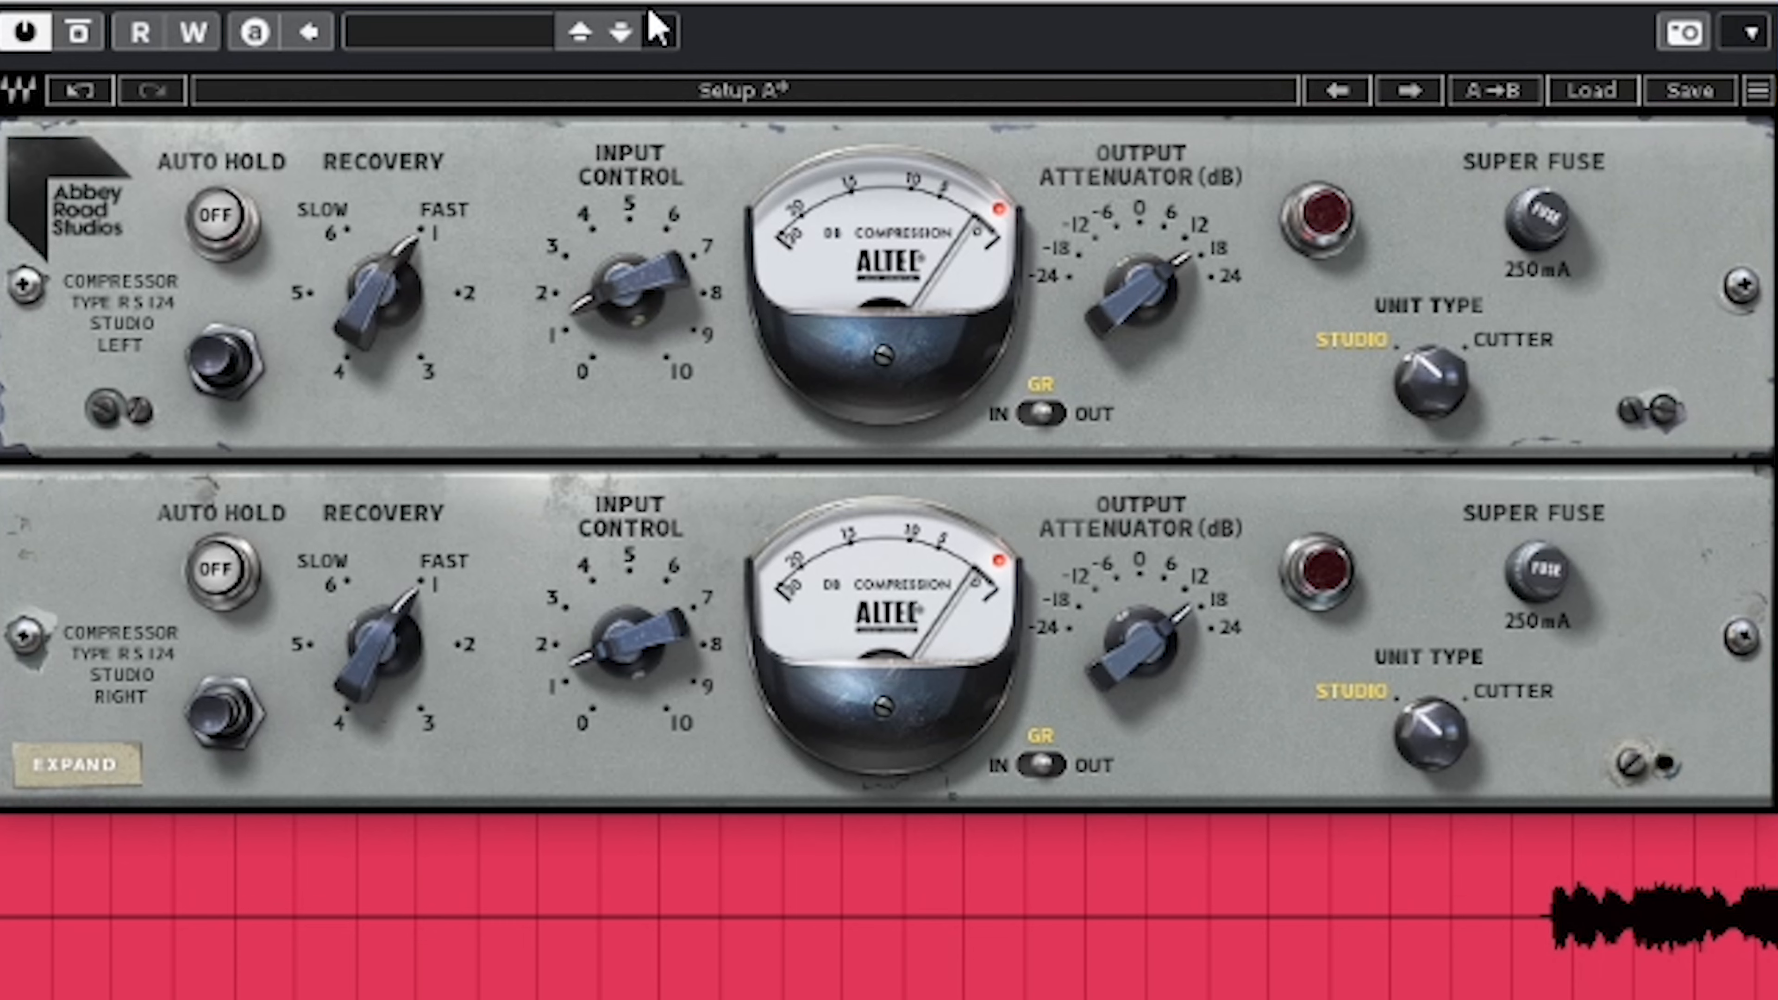
Play the full mix and compare it with the Stereo Out compressor bypassed and active
key("space")
left_click(76, 29)
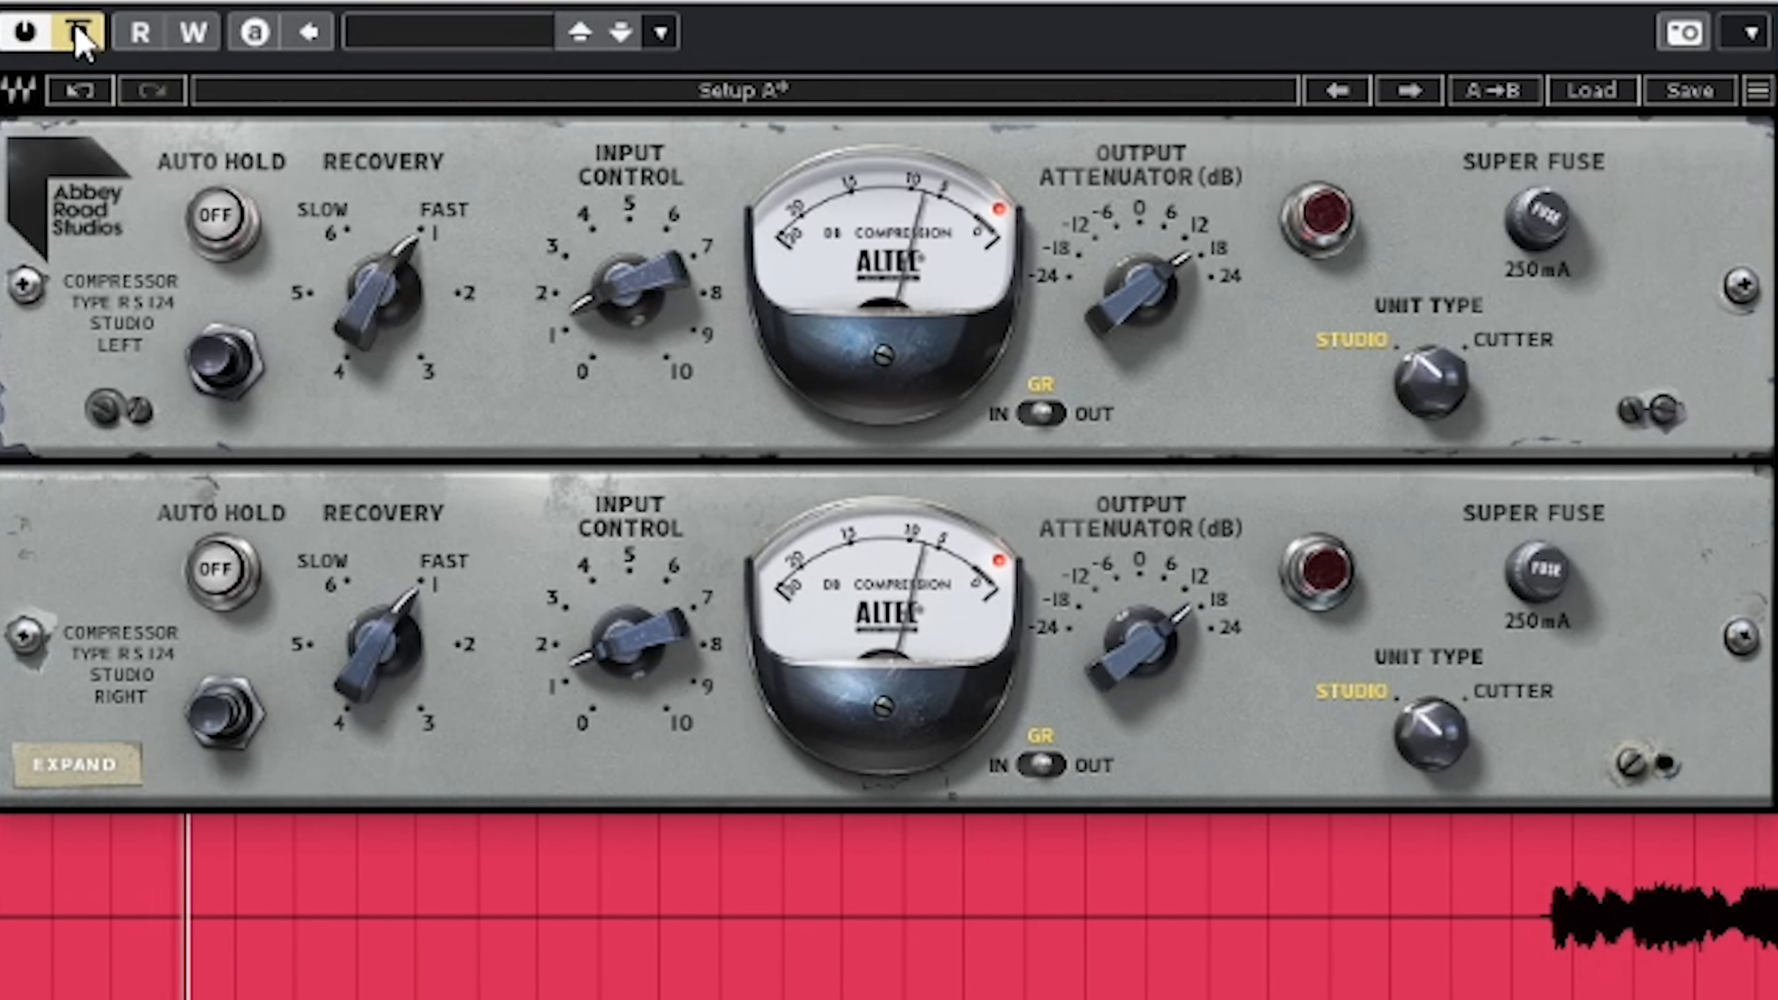
left_click(75, 29)
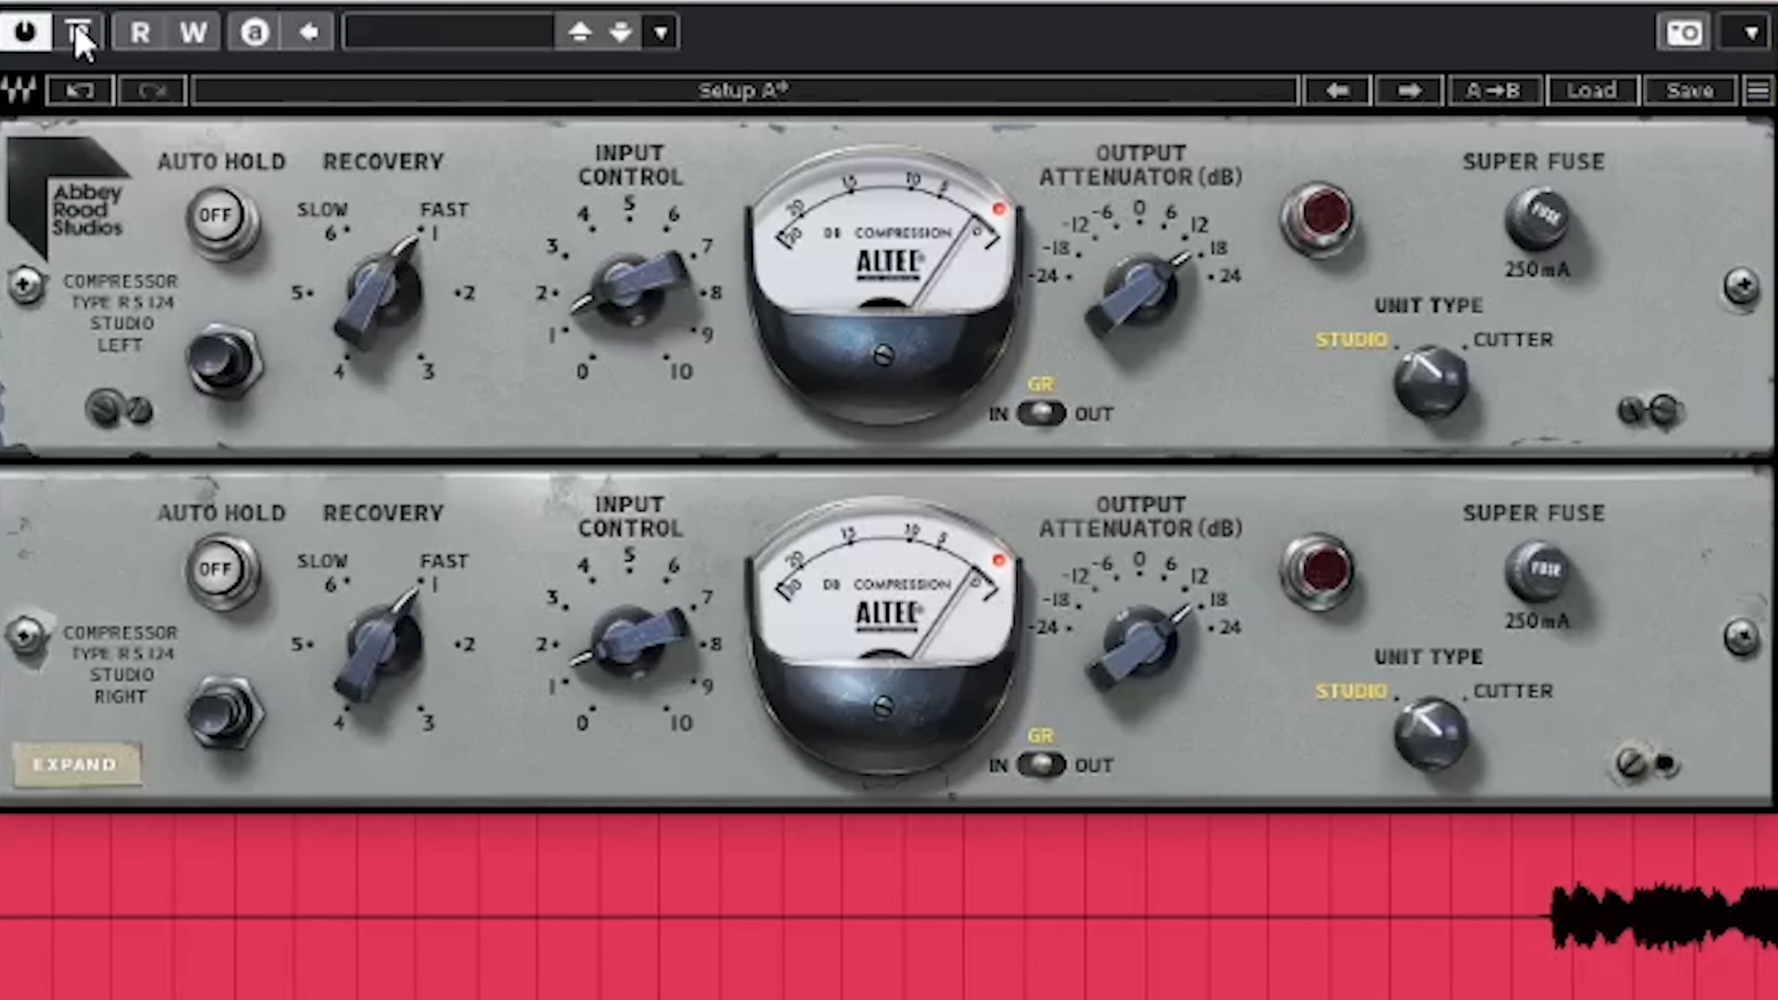
left_click(77, 35)
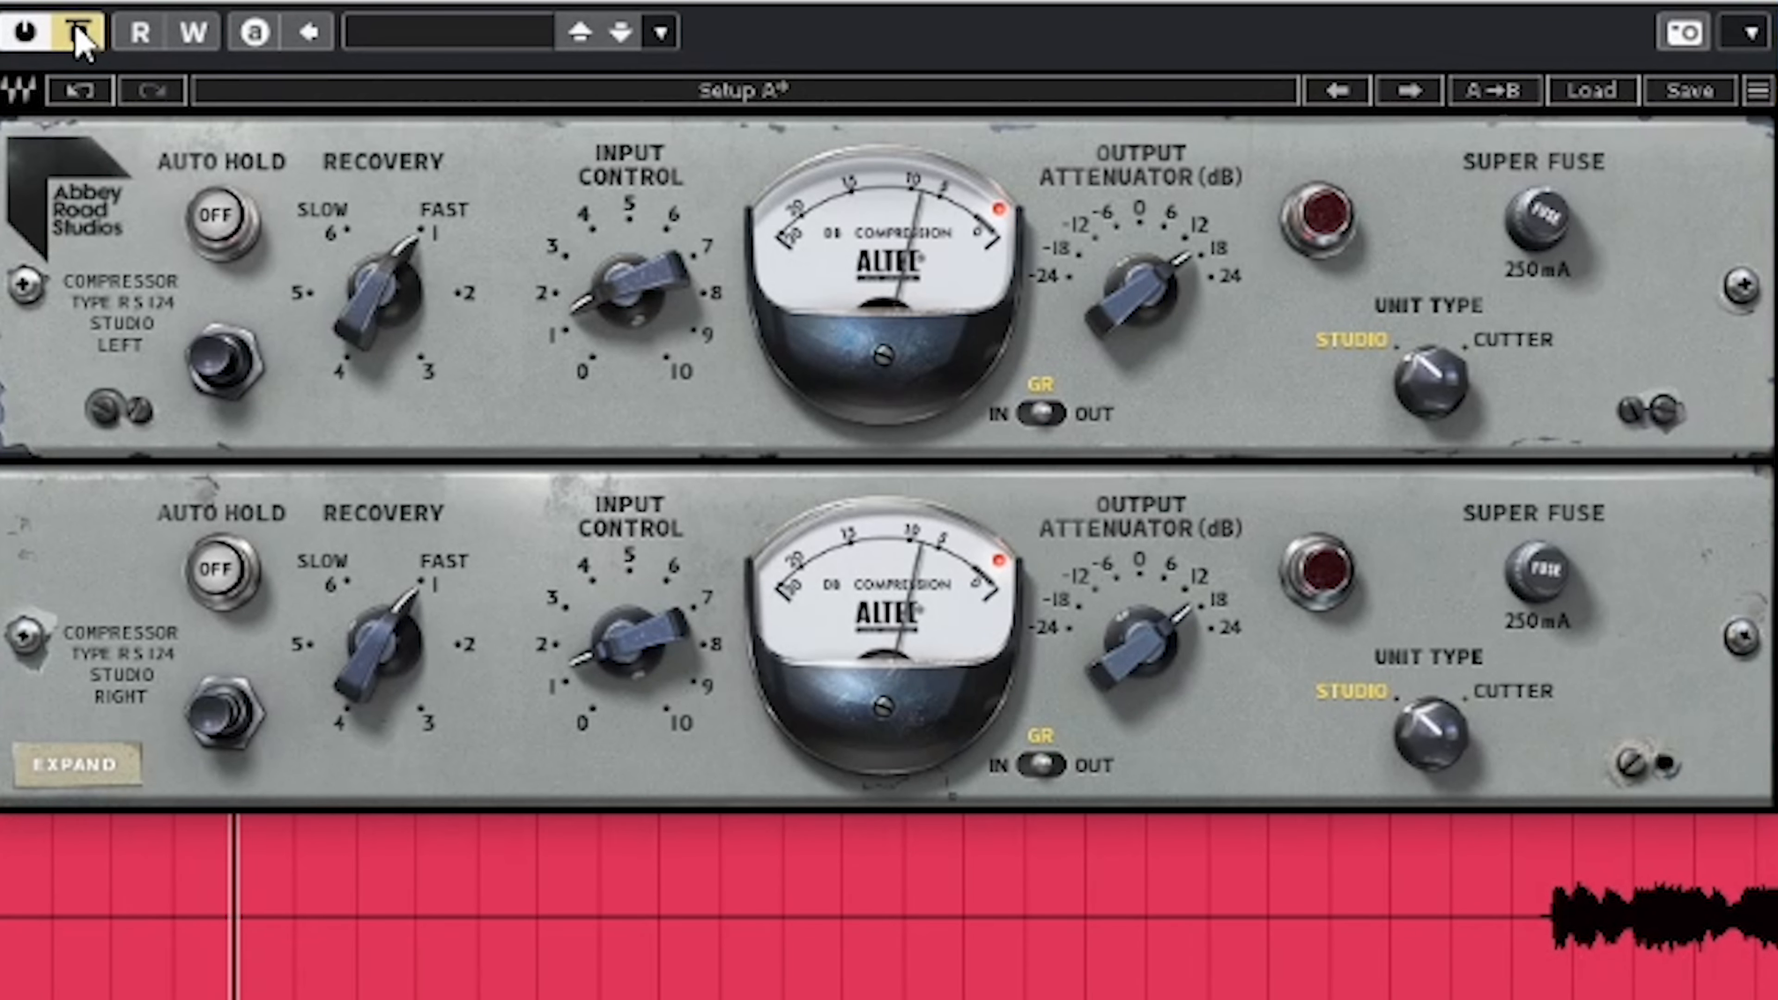
left_click(77, 35)
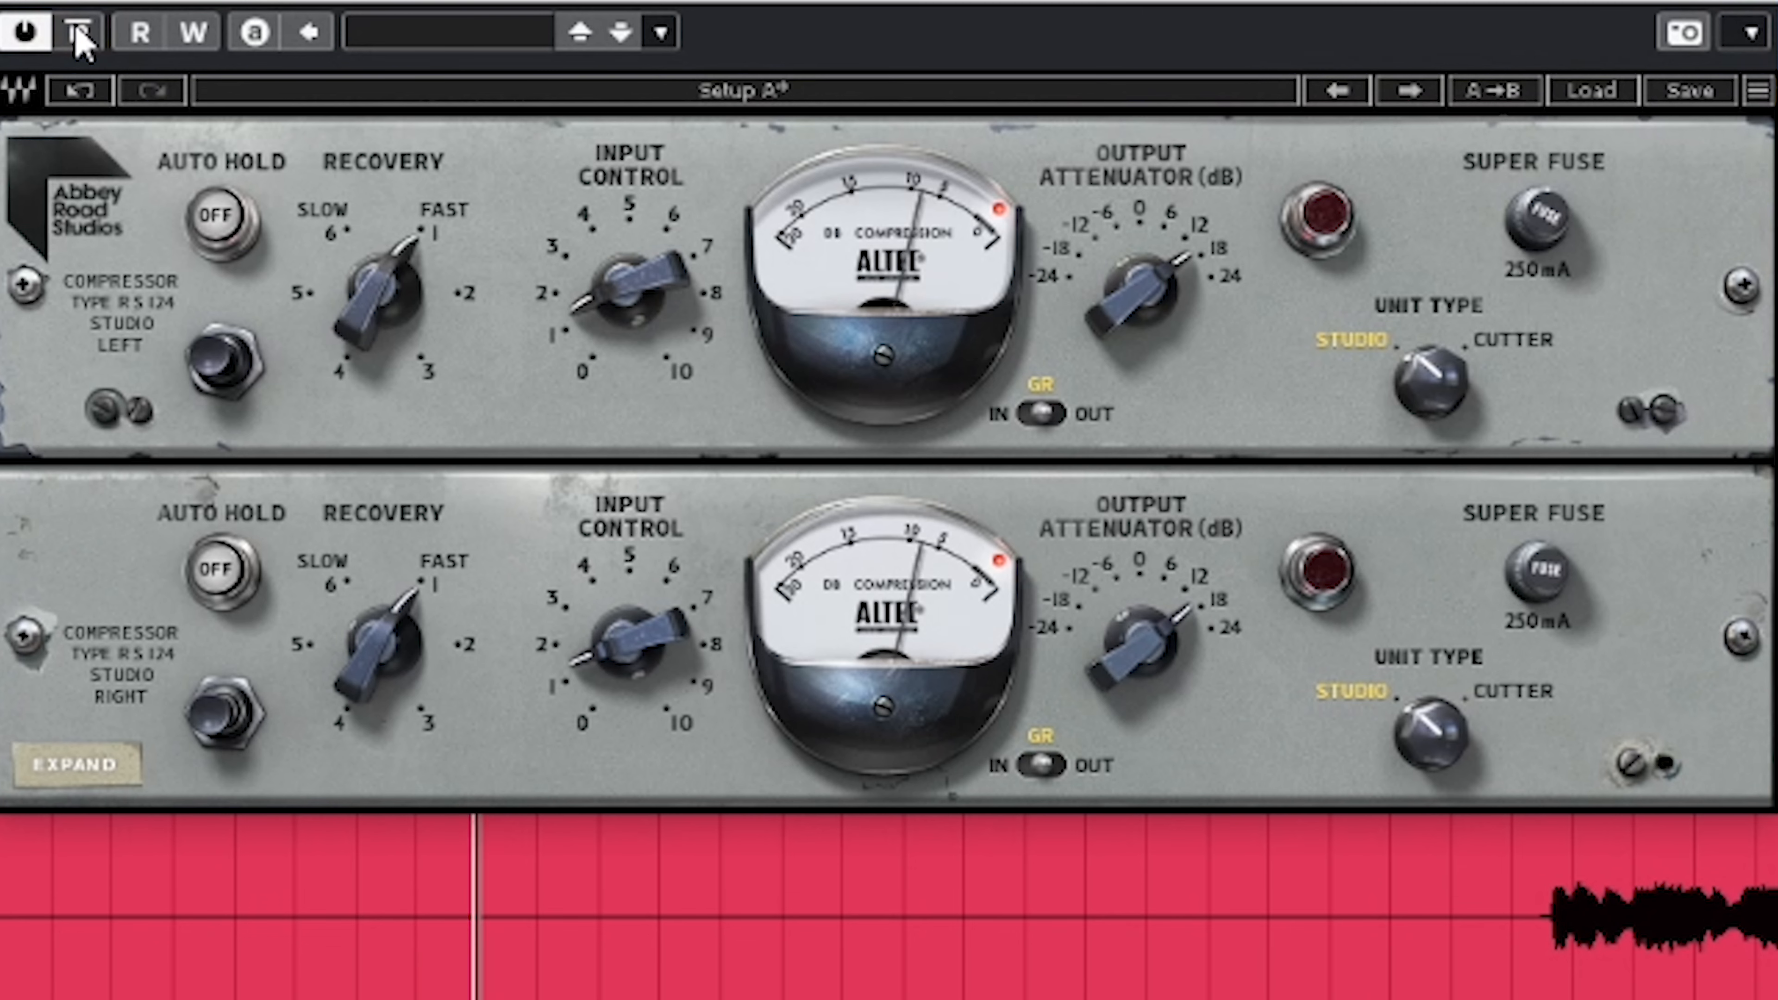